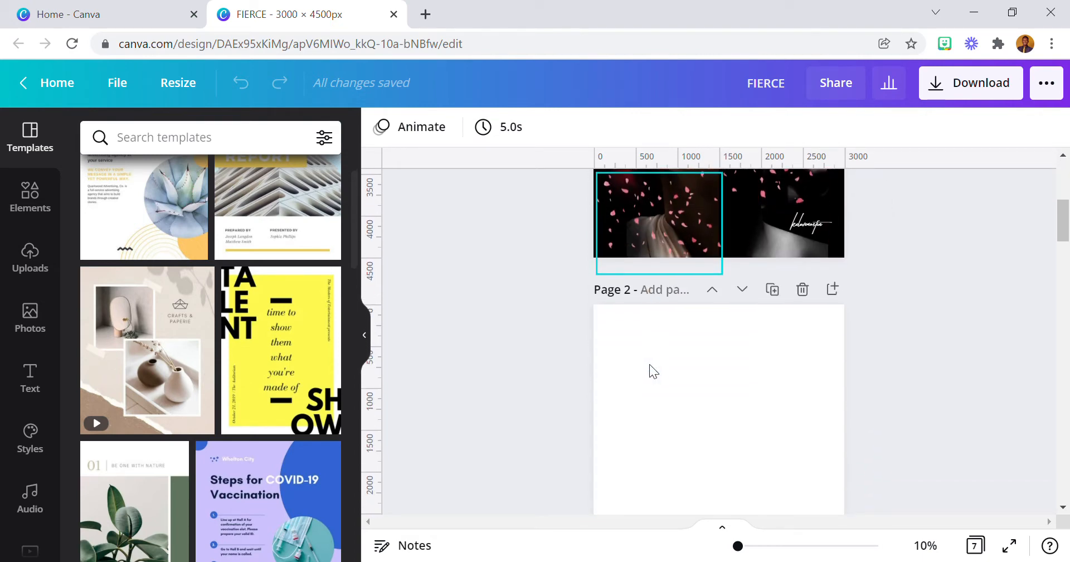
# - Examine the finished split-colour portrait poster on page 1 and the blank page 2 below it
pyautogui.scroll(-2, 680, 407)
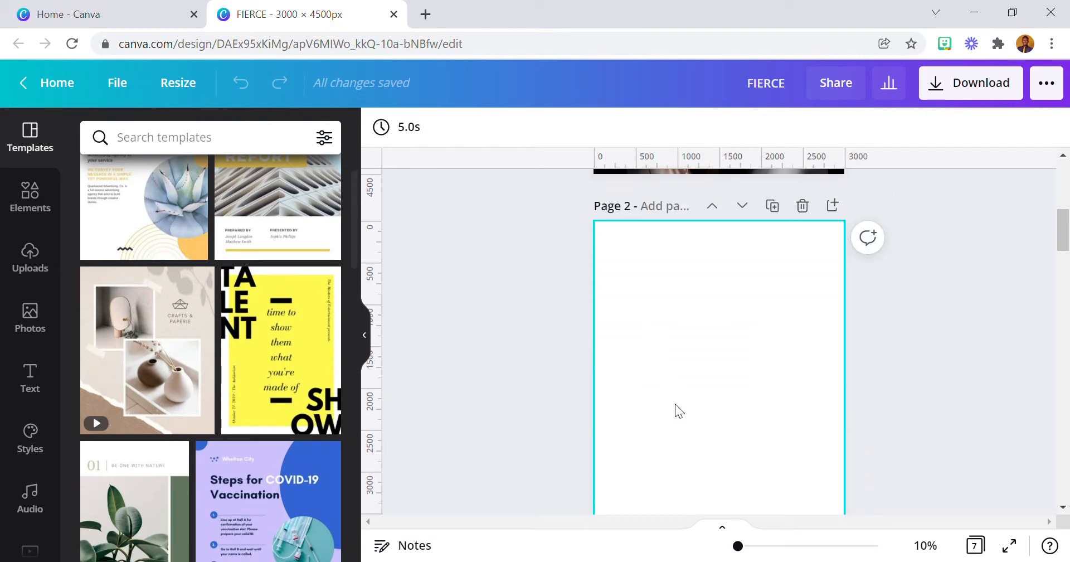
pyautogui.scroll(3, 675, 405)
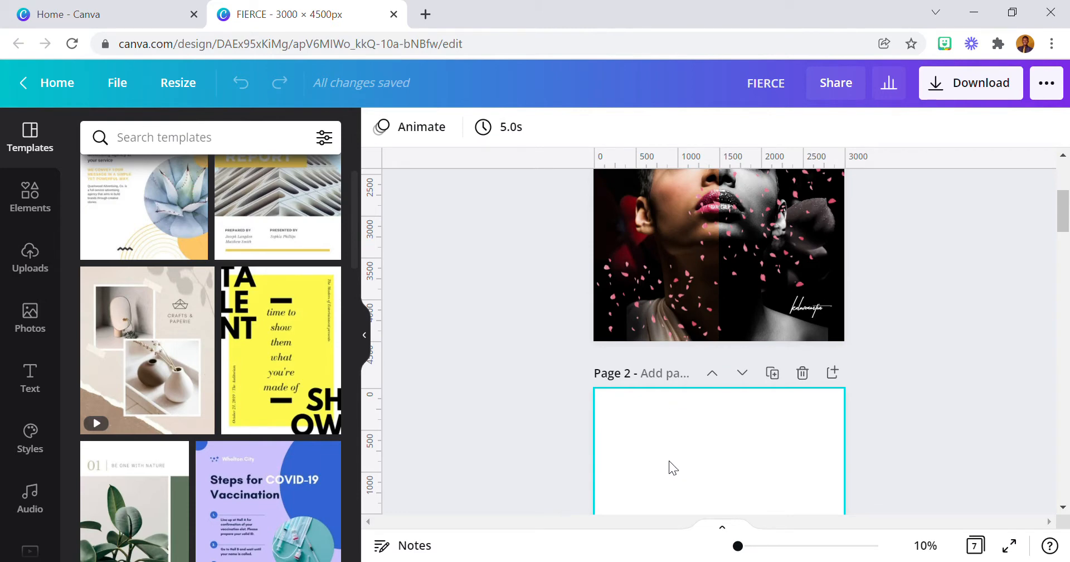
pyautogui.scroll(3, 672, 445)
pyautogui.click(677, 351)
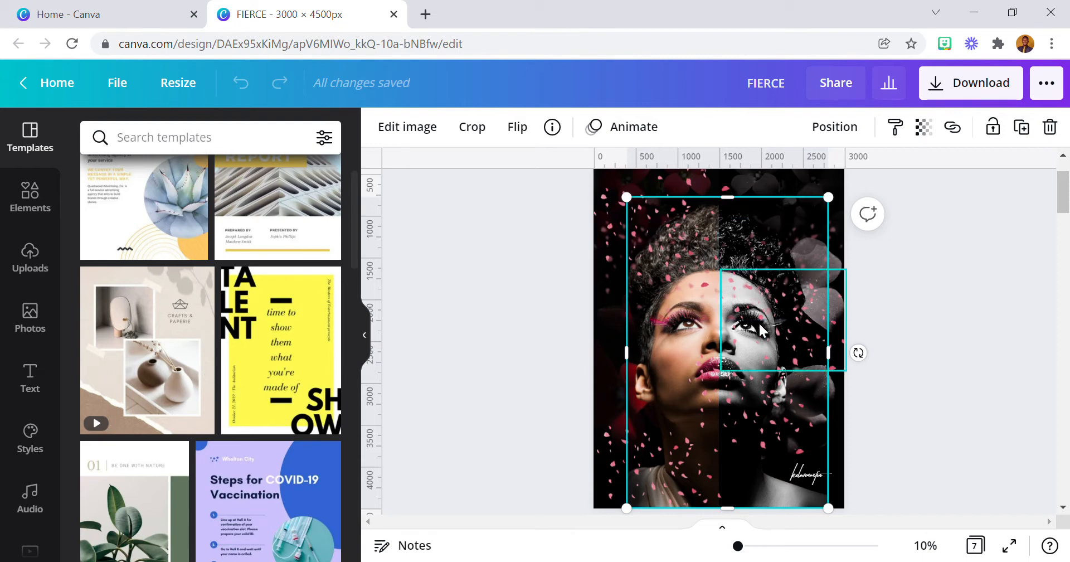
pyautogui.scroll(-3, 676, 329)
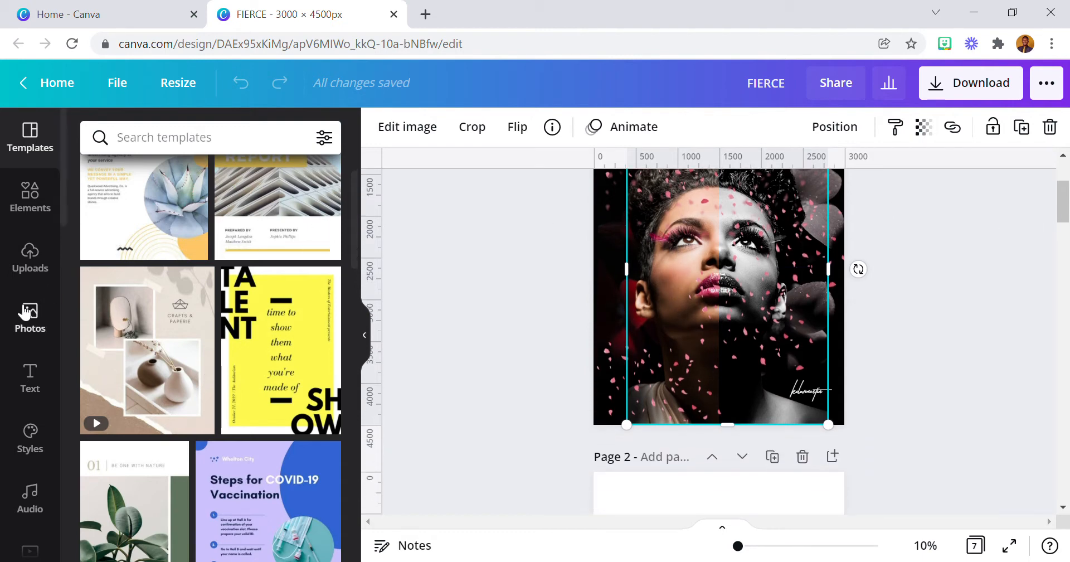
# - Show all recently used stock photos and browse them for the poster's portrait image, with blank page 2 in view
pyautogui.click(30, 315)
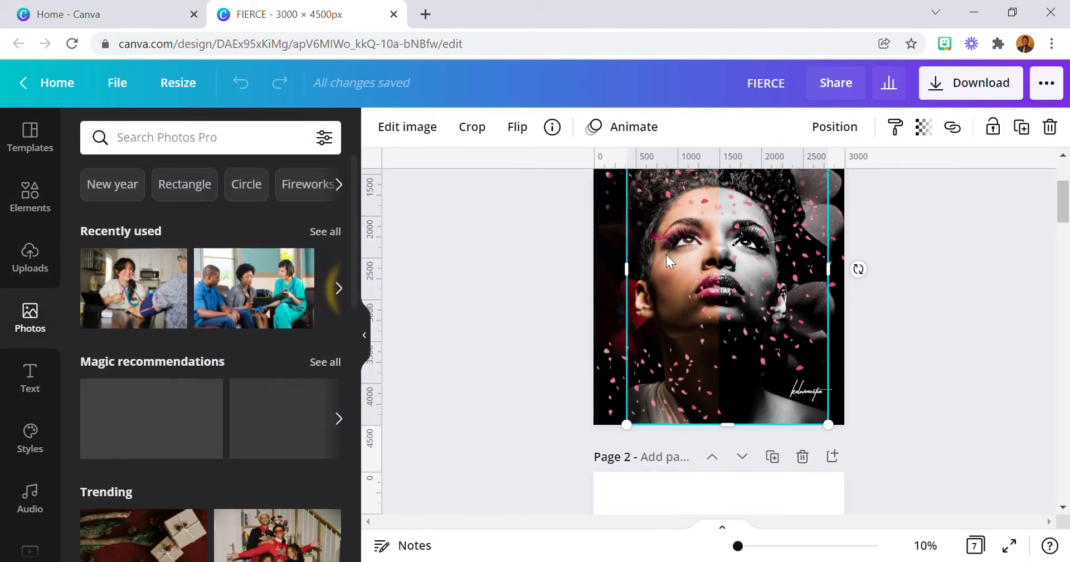
pyautogui.click(319, 233)
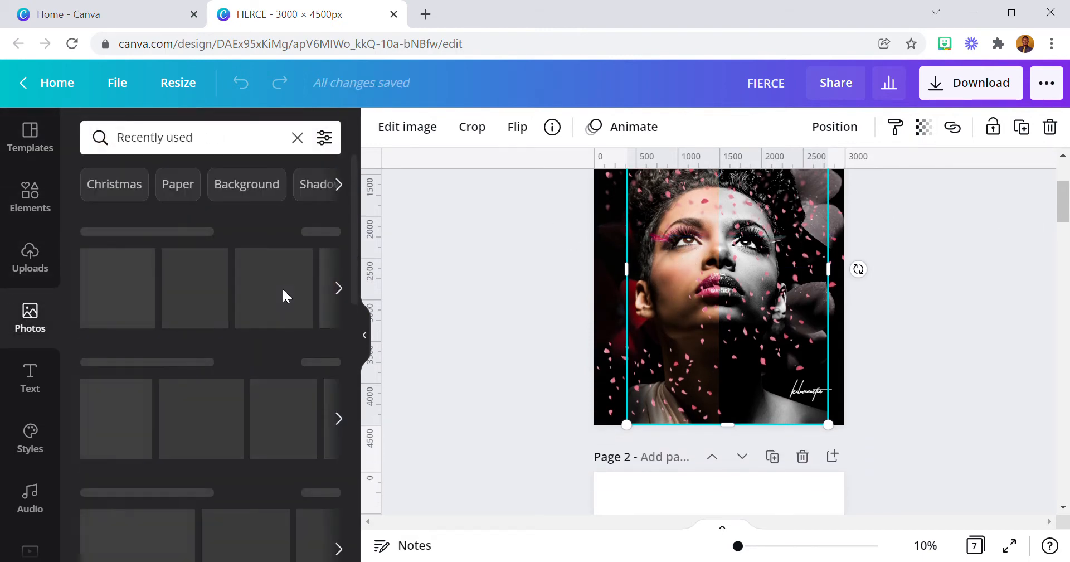
pyautogui.scroll(-10, 149, 256)
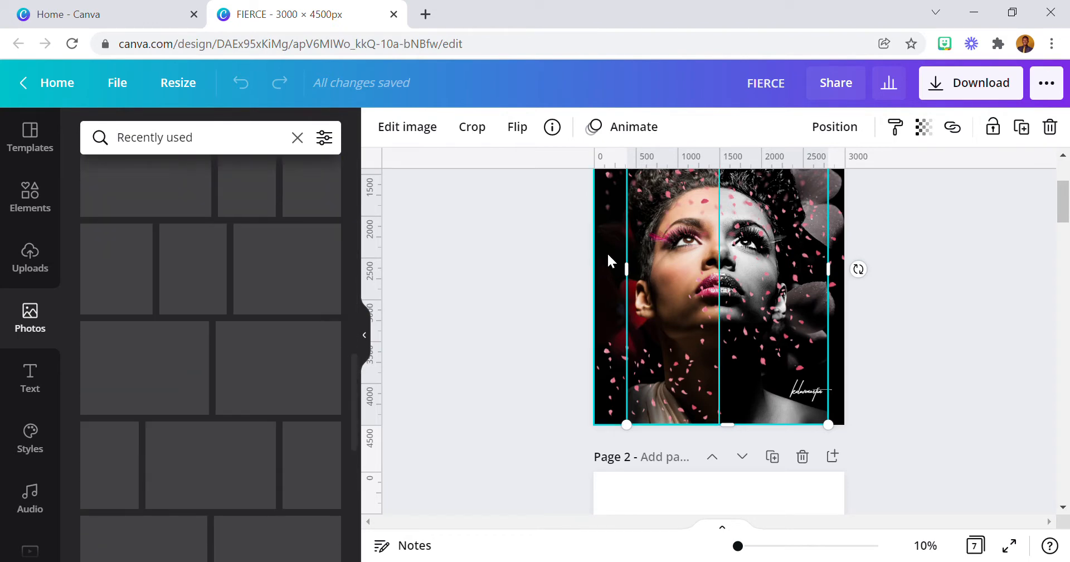
pyautogui.scroll(-5, 644, 289)
pyautogui.scroll(-10, 205, 284)
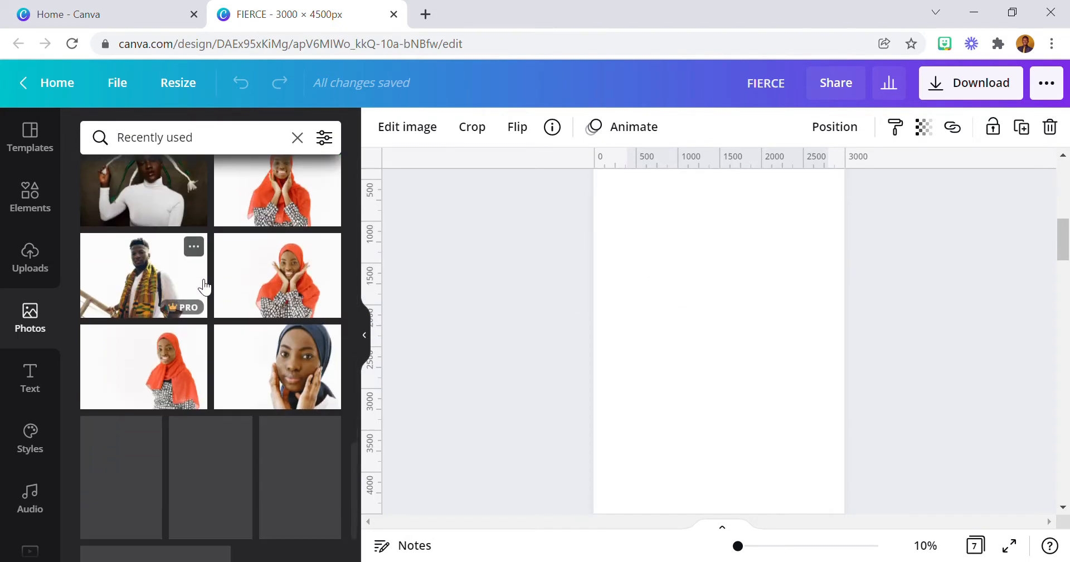
pyautogui.scroll(-5, 200, 279)
pyautogui.scroll(-10, 199, 279)
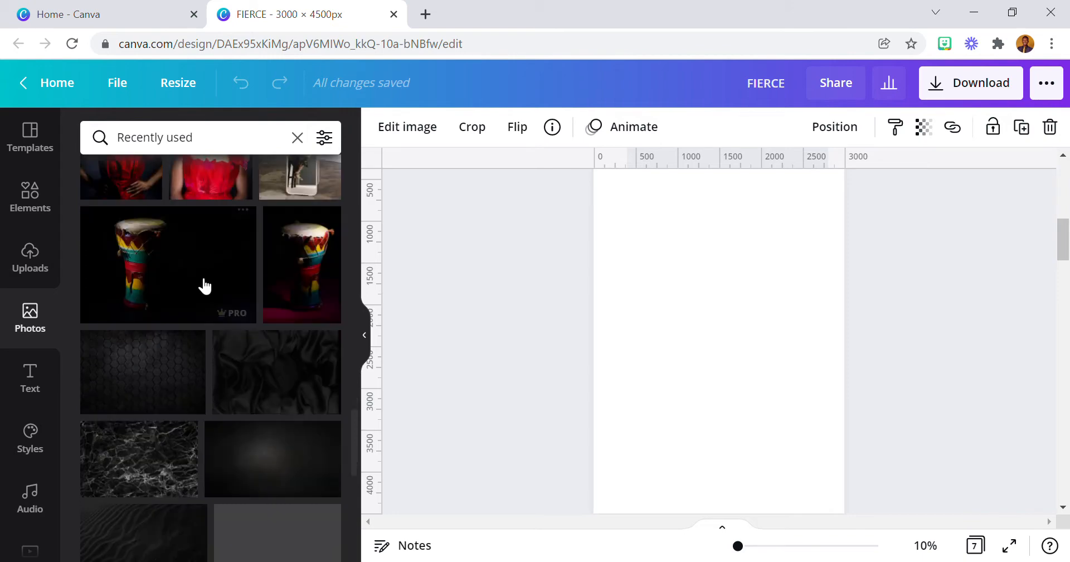
pyautogui.scroll(-10, 198, 285)
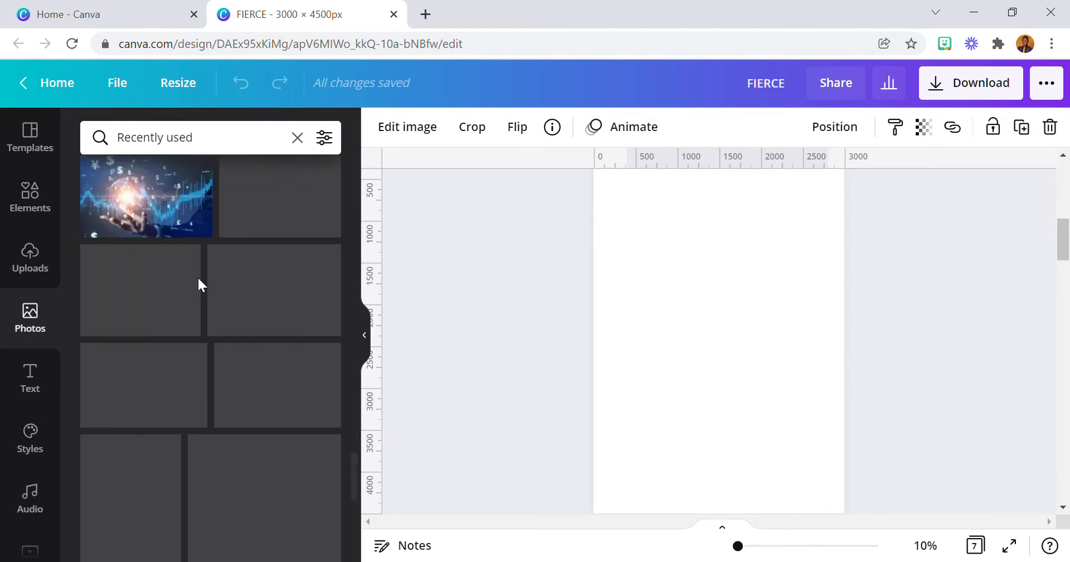
pyautogui.scroll(-10, 201, 284)
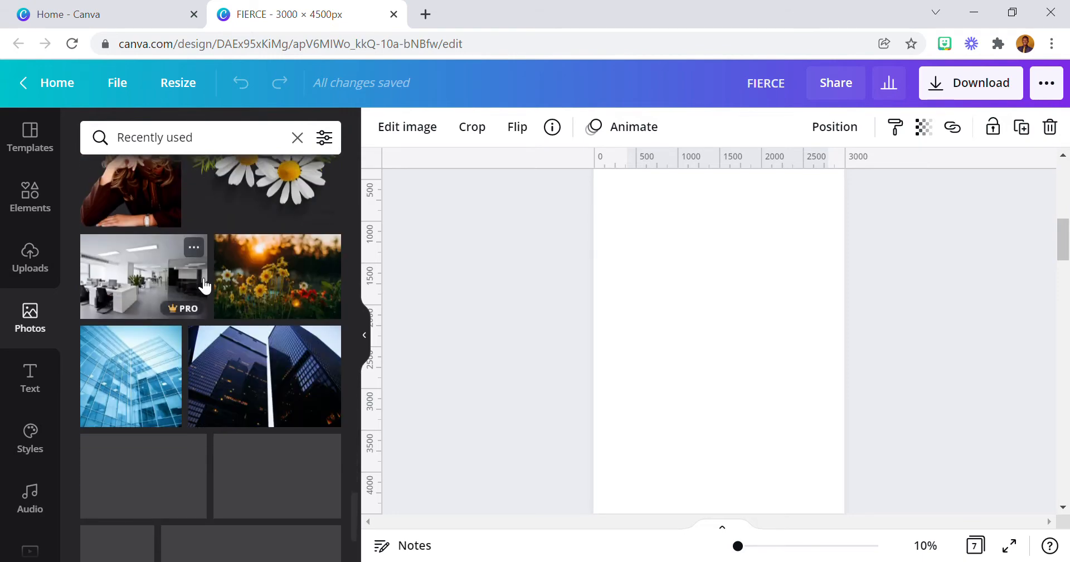
pyautogui.scroll(6, 200, 281)
pyautogui.scroll(-5, 204, 283)
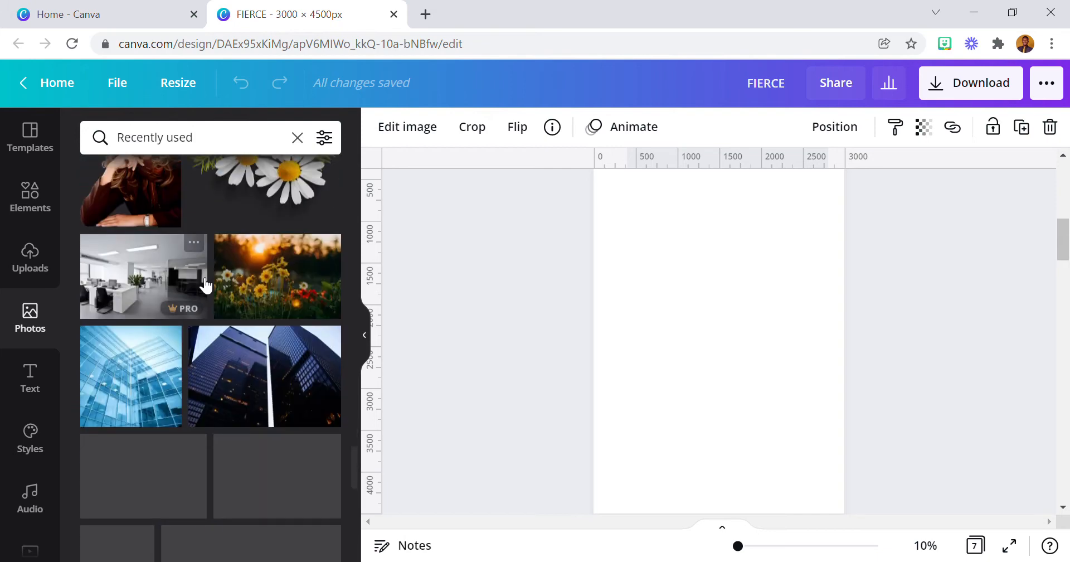
pyautogui.scroll(-10, 205, 283)
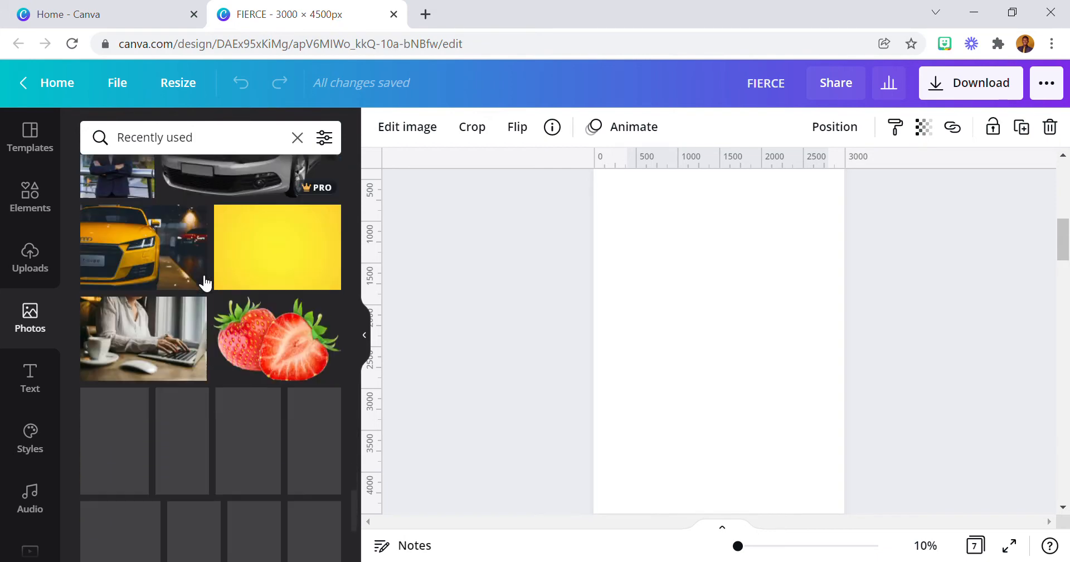
pyautogui.scroll(-10, 204, 283)
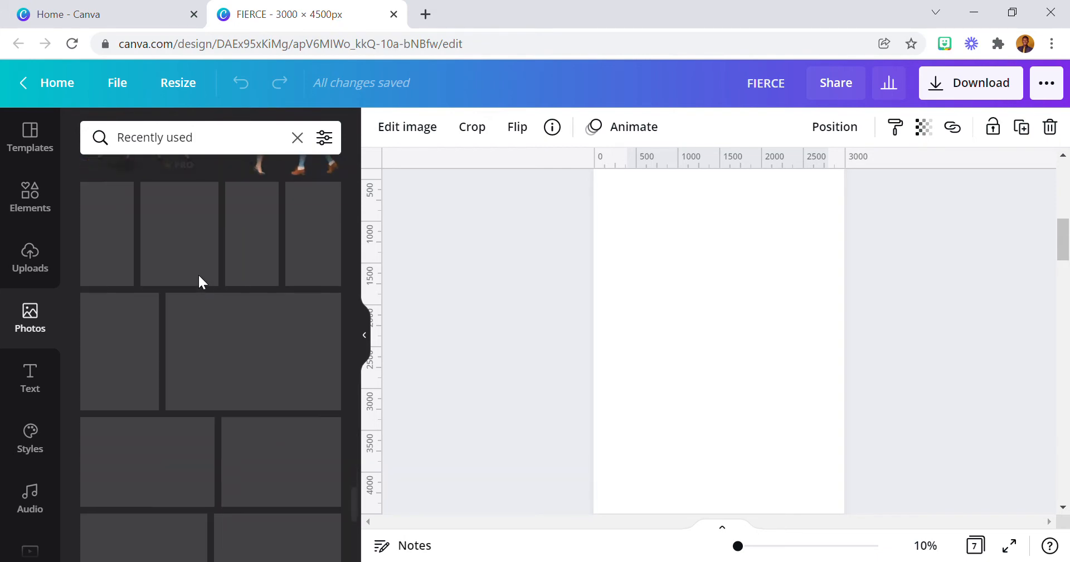
pyautogui.scroll(-5, 208, 289)
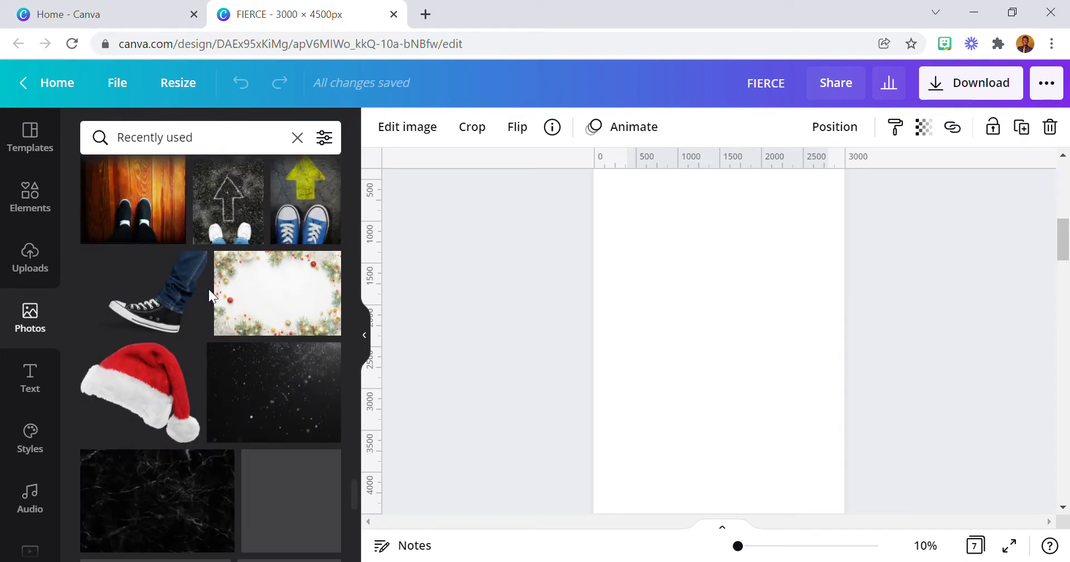
pyautogui.scroll(-2, 218, 290)
pyautogui.scroll(-4, 220, 281)
pyautogui.scroll(-6, 217, 281)
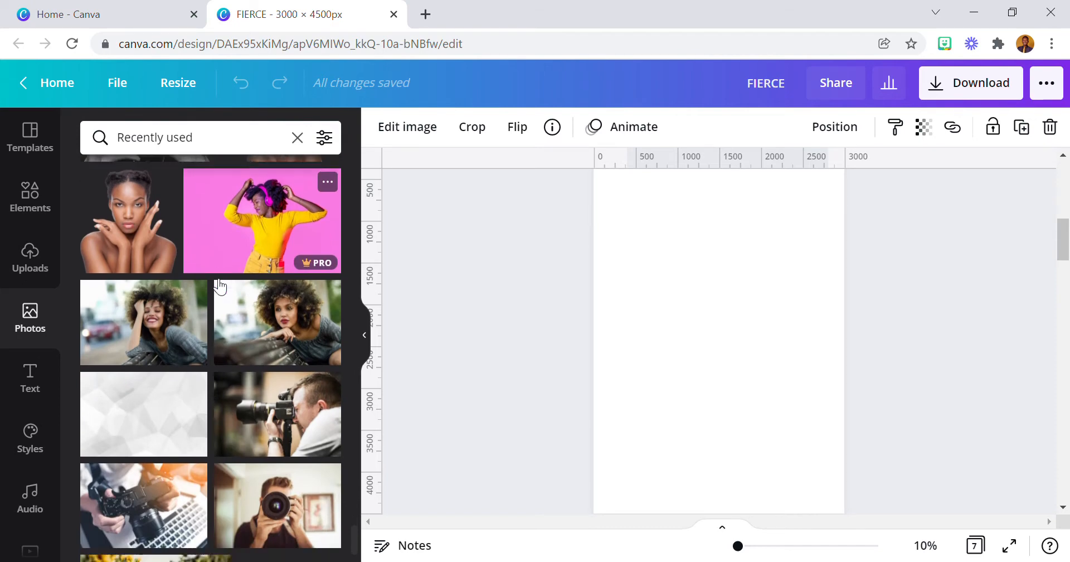
pyautogui.scroll(-8, 213, 278)
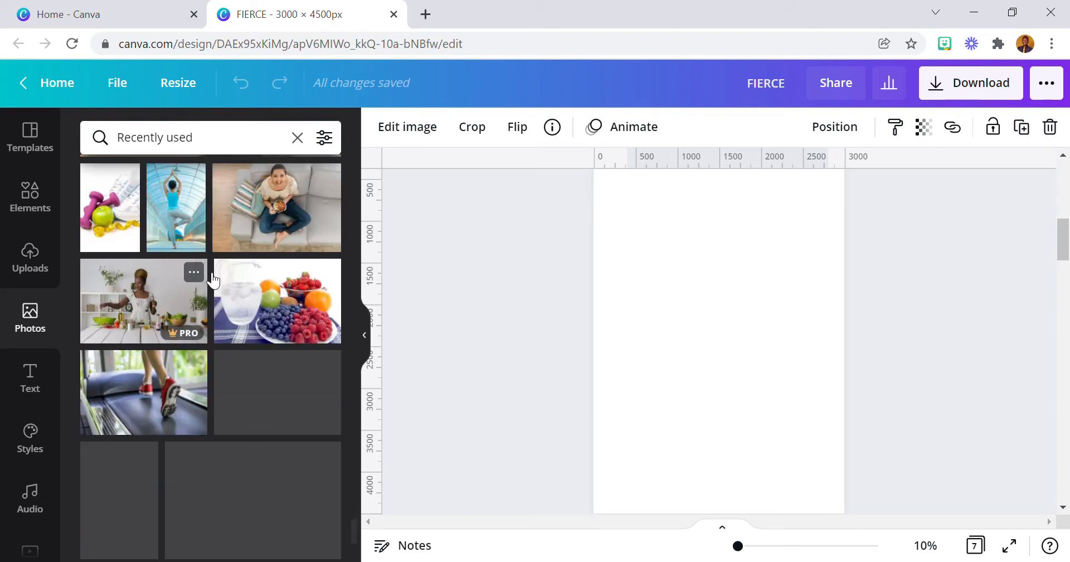
pyautogui.scroll(-10, 211, 284)
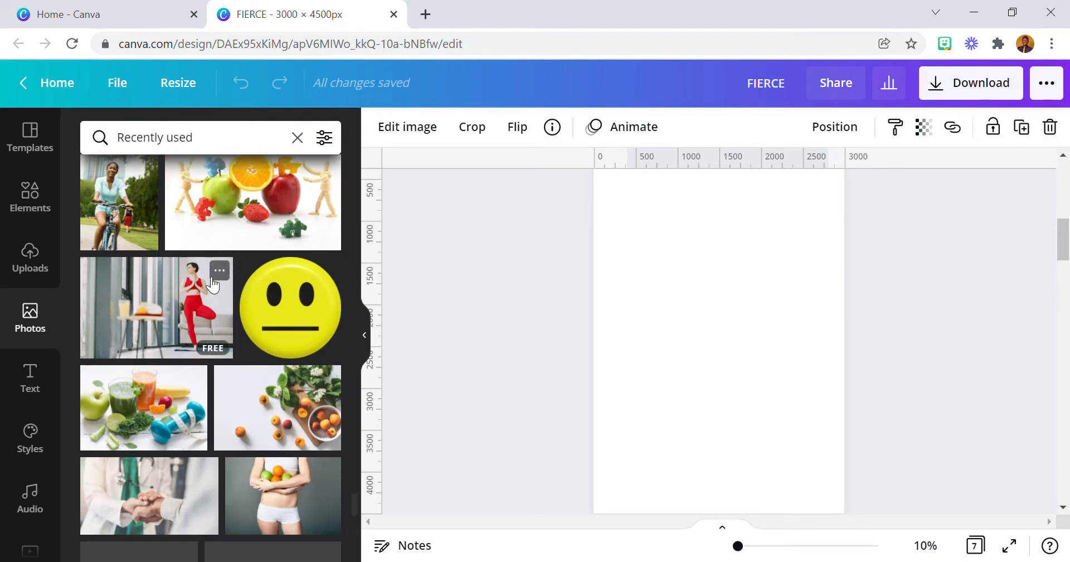
pyautogui.scroll(-10, 211, 284)
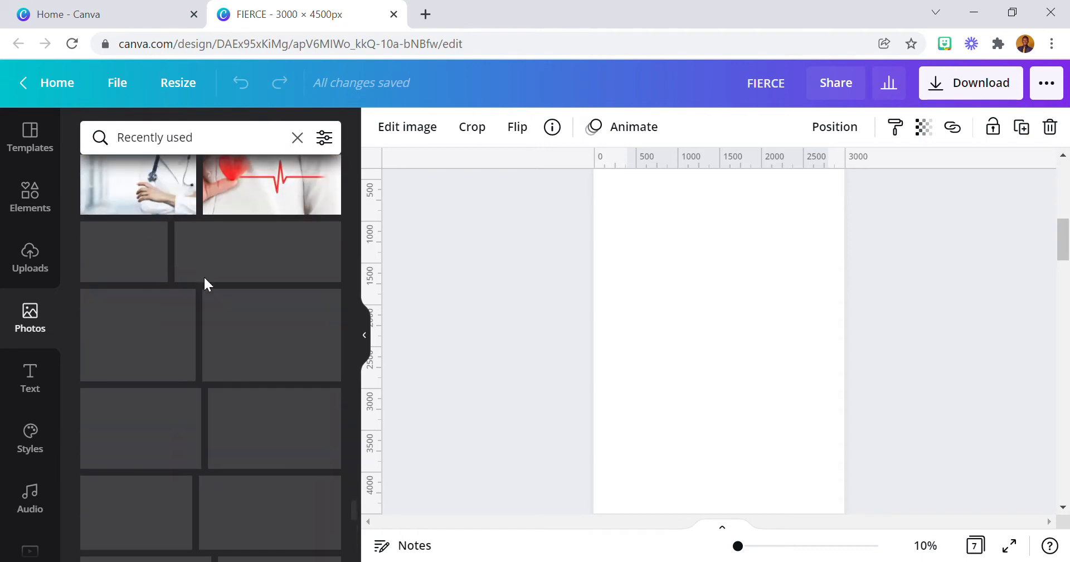
pyautogui.scroll(-10, 210, 285)
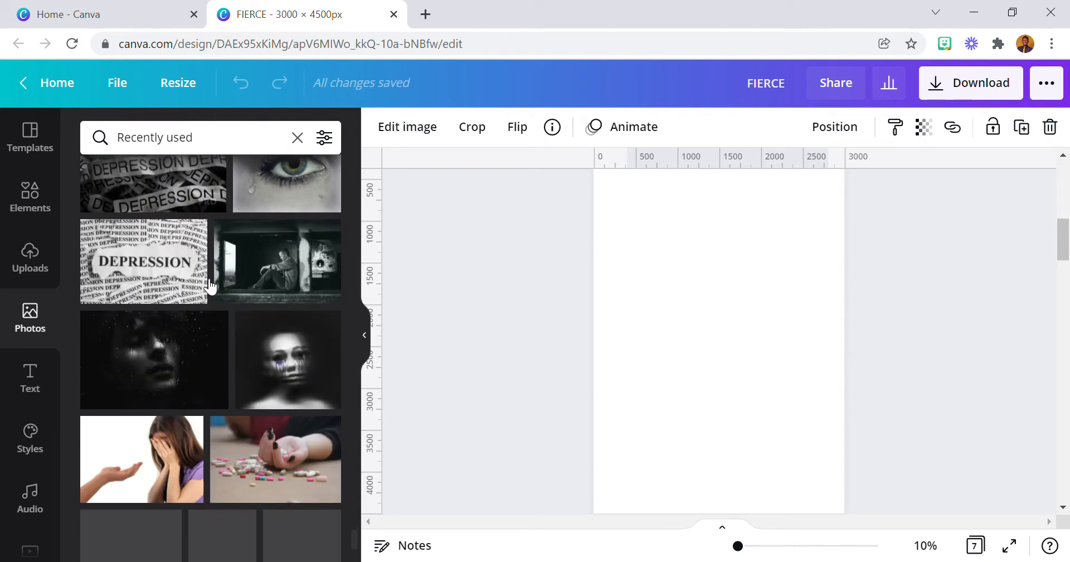
pyautogui.scroll(-3, 209, 286)
pyautogui.scroll(-6, 210, 286)
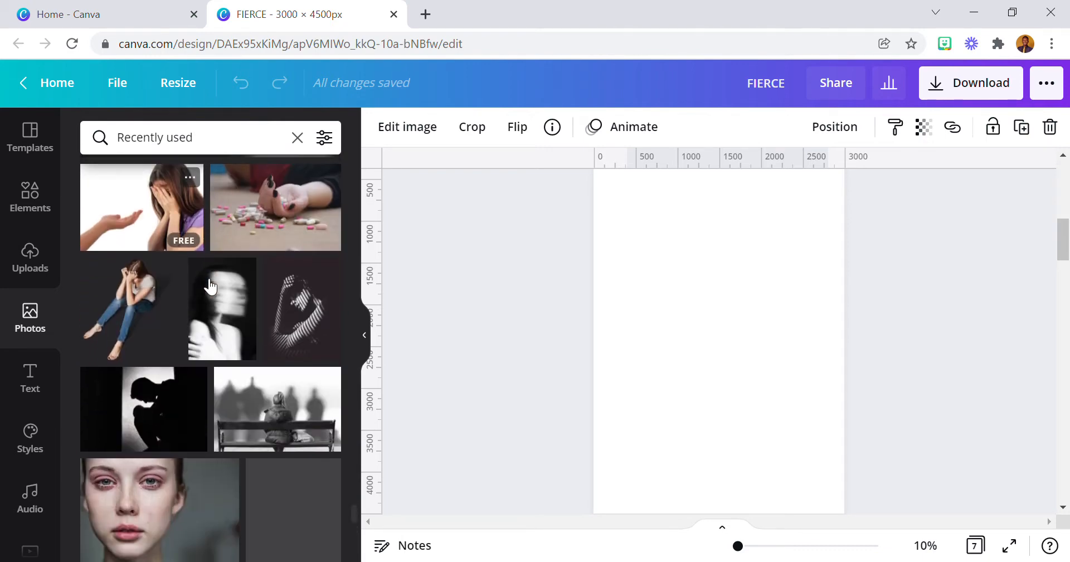
pyautogui.scroll(-10, 210, 286)
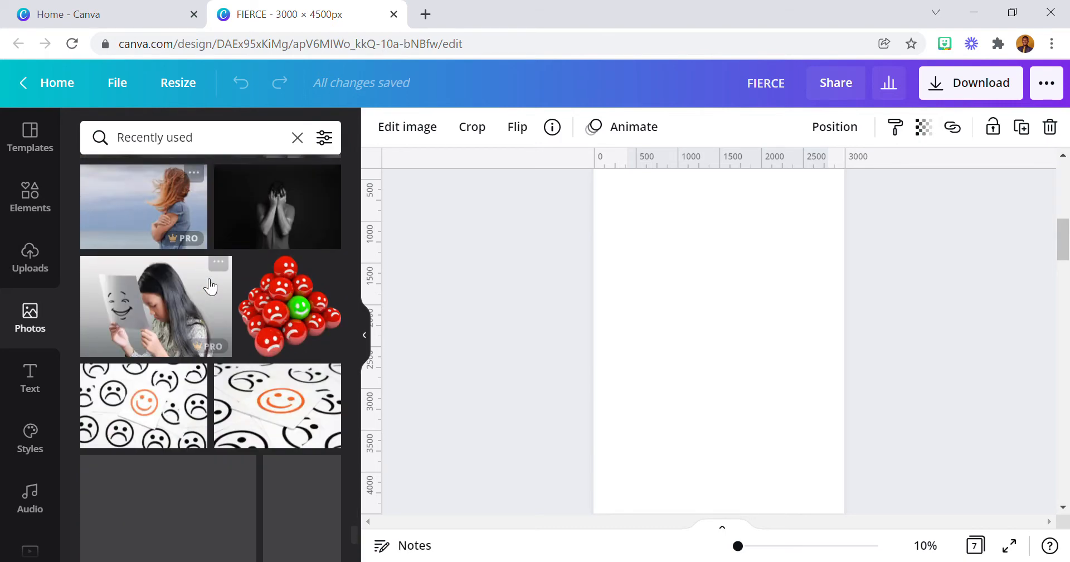
pyautogui.scroll(-7, 210, 287)
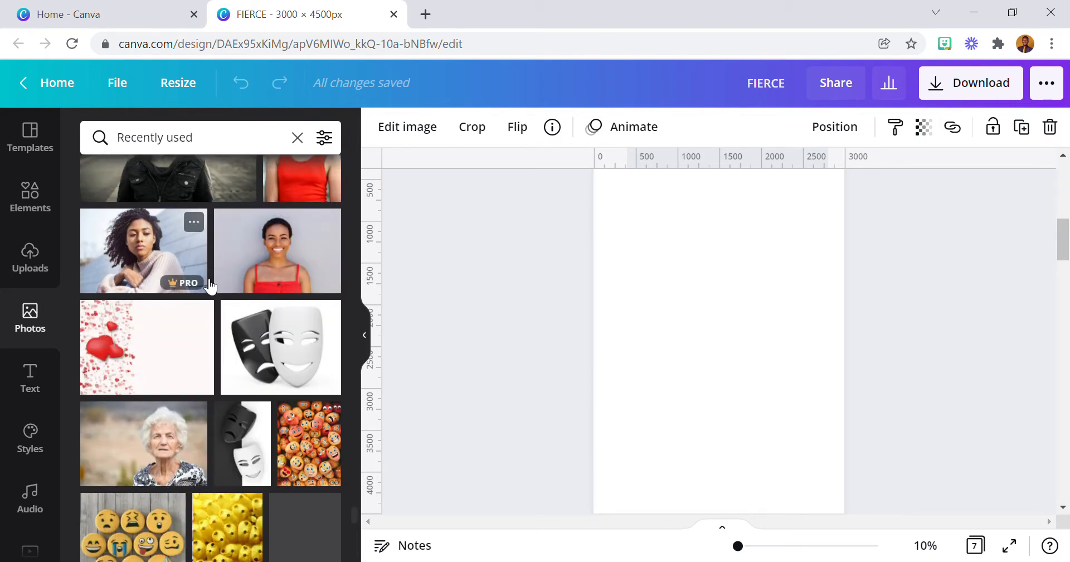
pyautogui.scroll(-8, 209, 286)
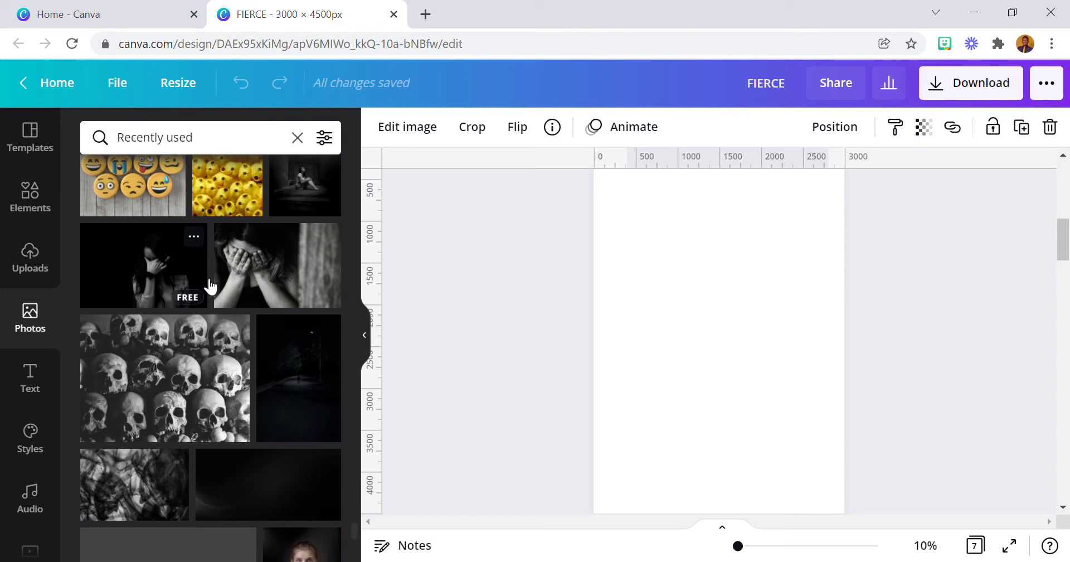
pyautogui.scroll(-8, 211, 286)
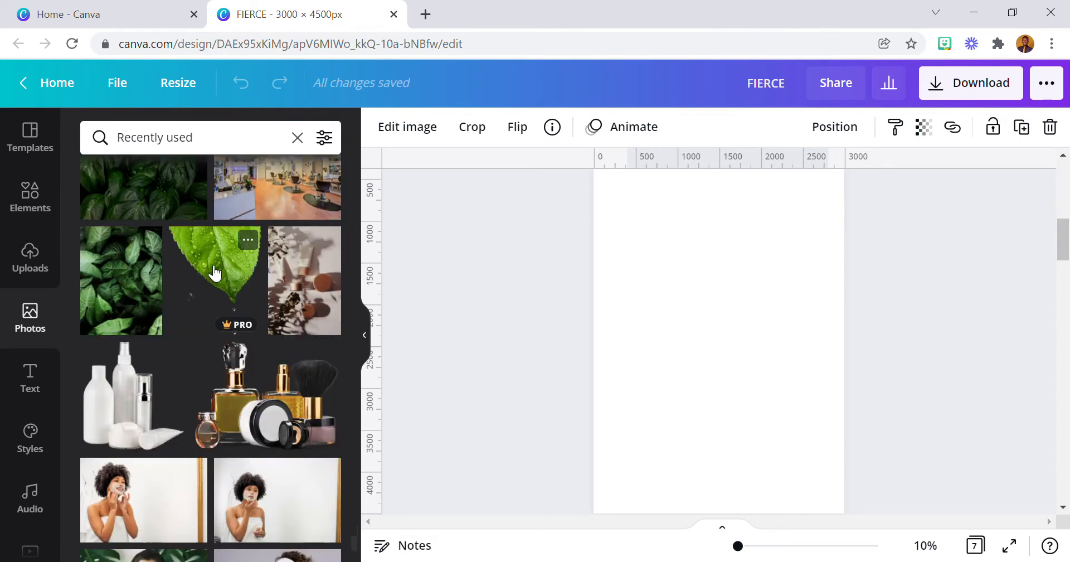
pyautogui.scroll(-7, 210, 273)
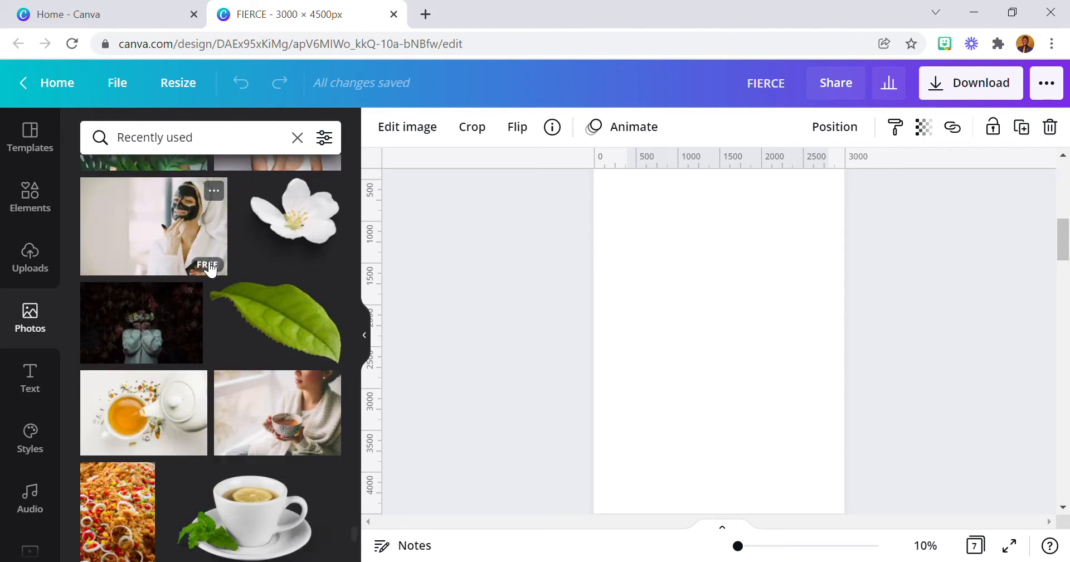
pyautogui.scroll(5, 211, 264)
pyautogui.scroll(-6, 210, 263)
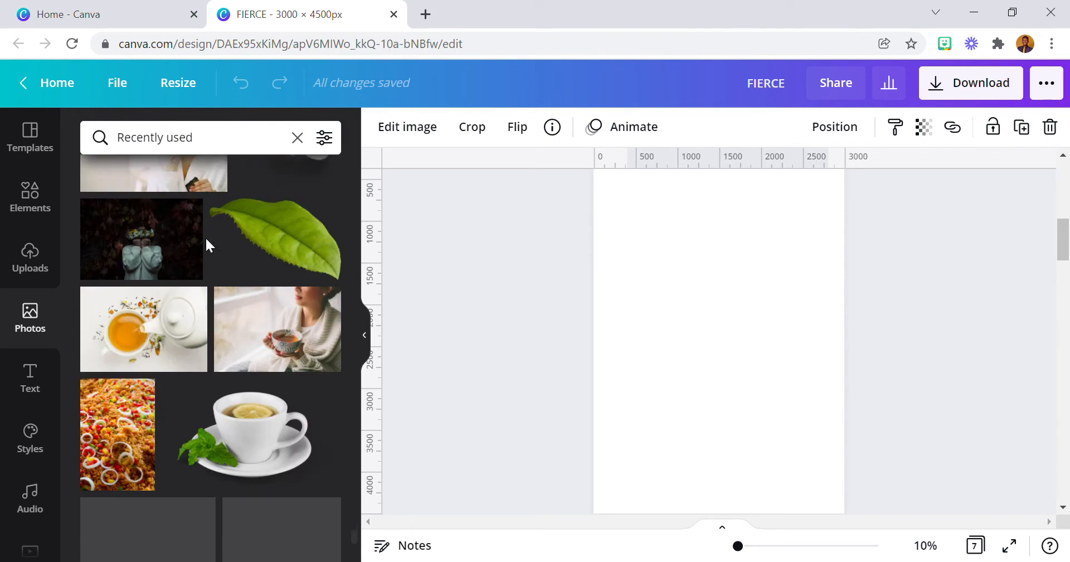
pyautogui.scroll(-10, 215, 248)
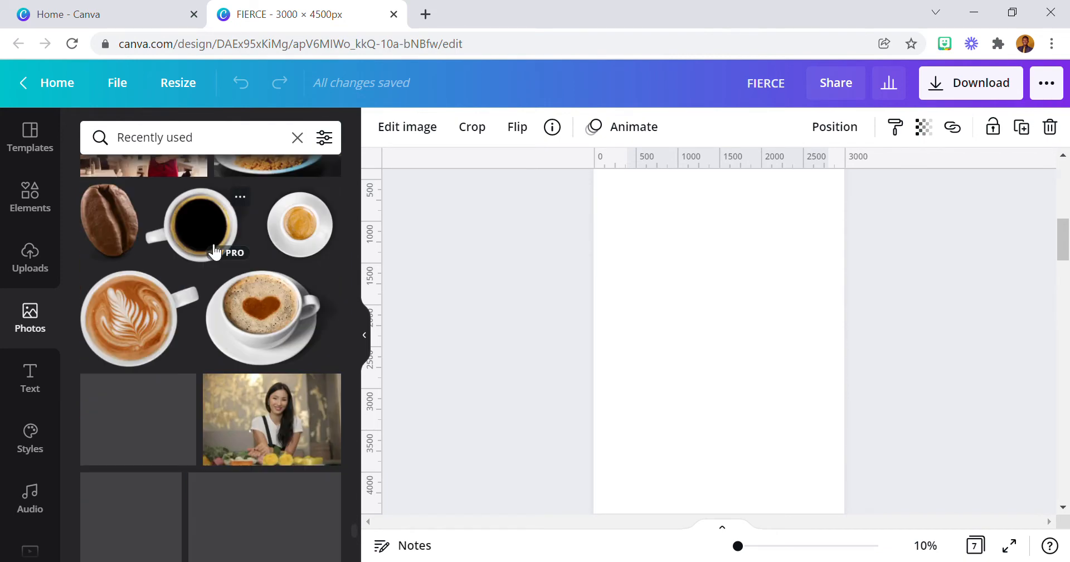
pyautogui.scroll(-10, 211, 256)
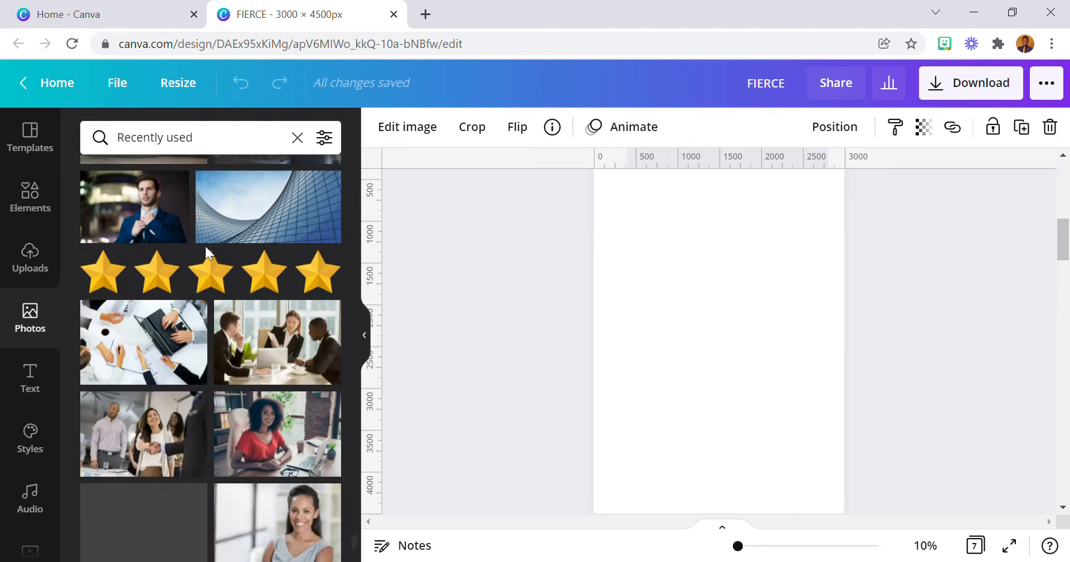
pyautogui.scroll(-10, 207, 245)
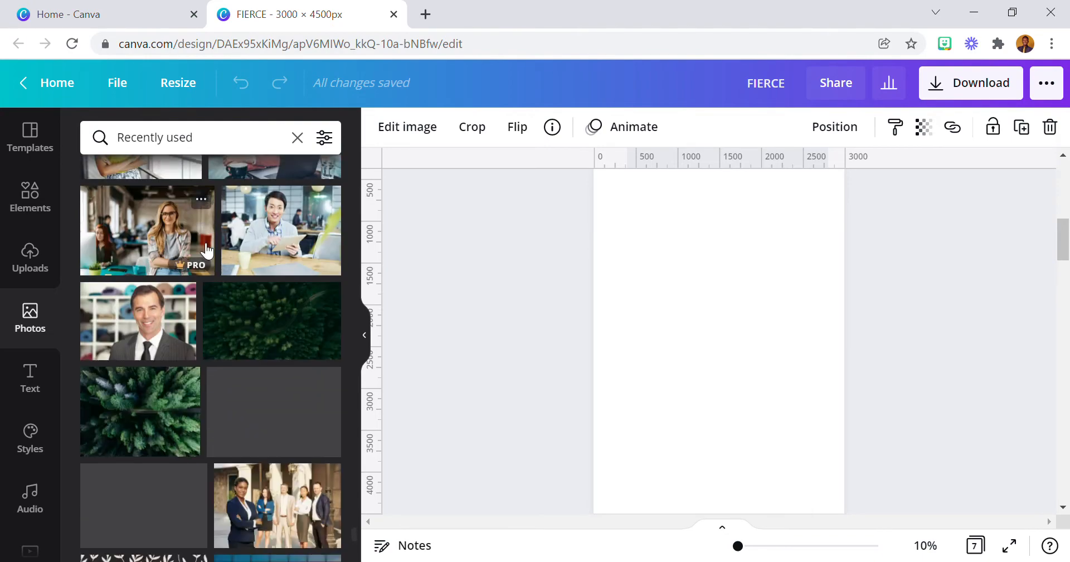
pyautogui.scroll(-10, 205, 248)
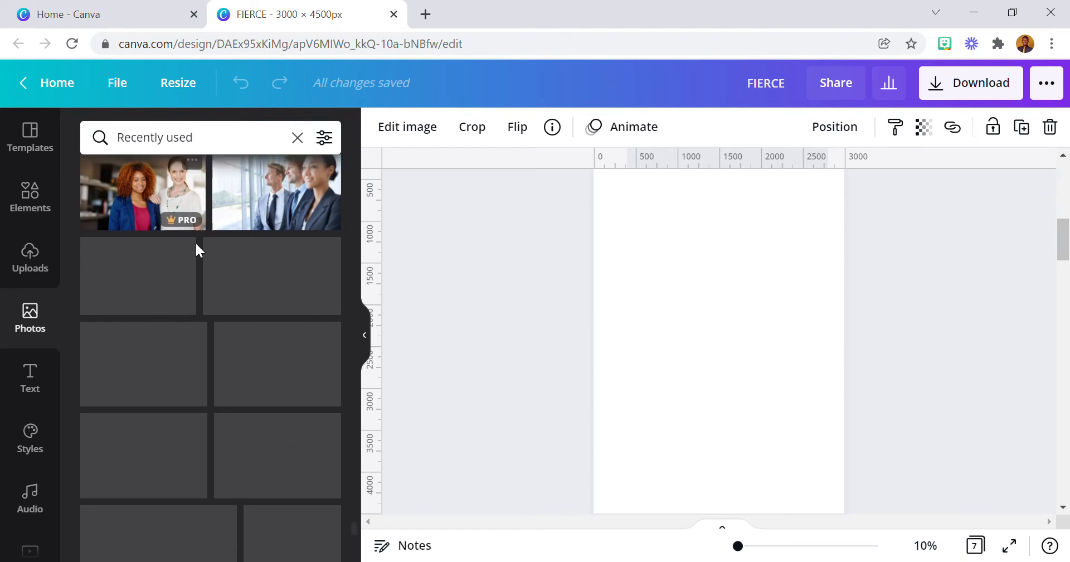
pyautogui.scroll(-10, 205, 248)
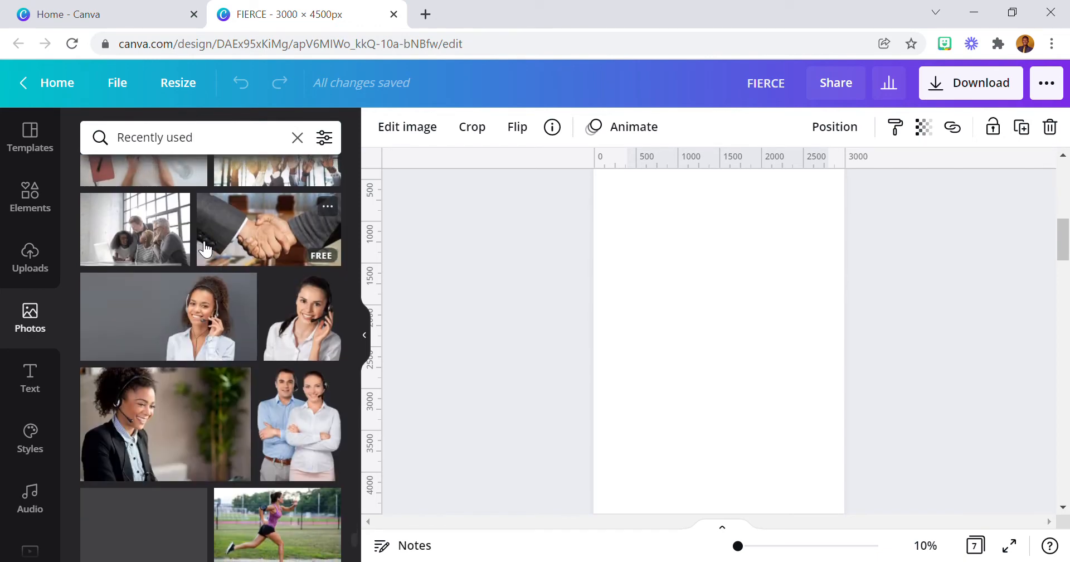
pyautogui.scroll(-7, 202, 245)
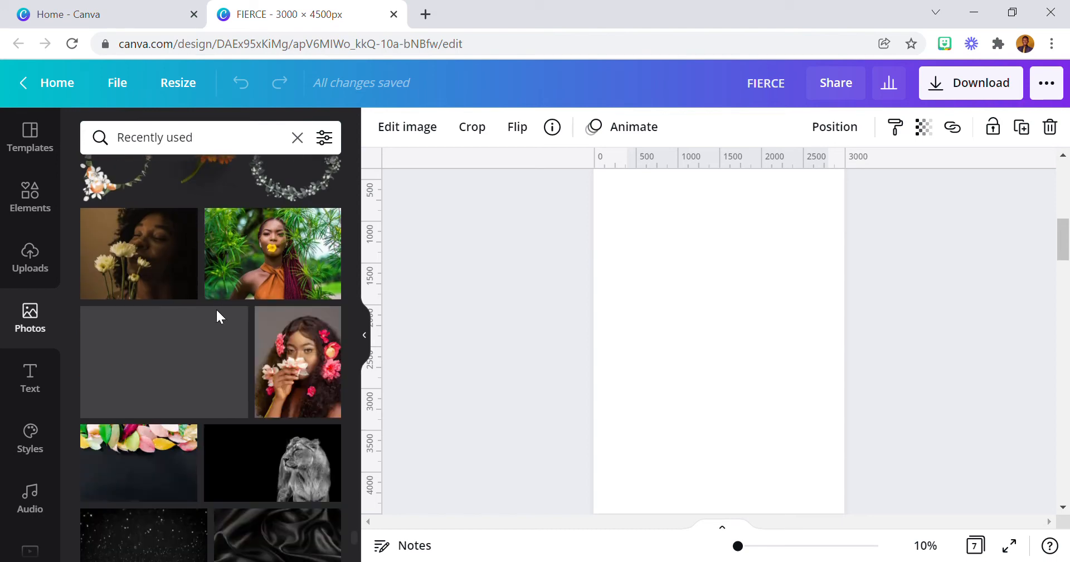
pyautogui.scroll(-10, 216, 307)
pyautogui.scroll(-8, 209, 290)
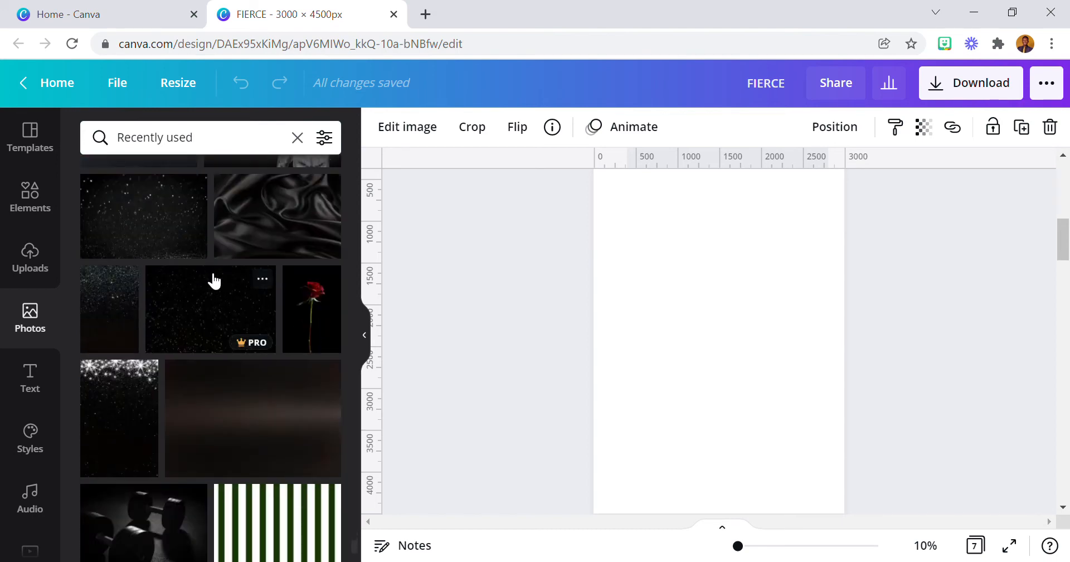
pyautogui.scroll(-10, 208, 284)
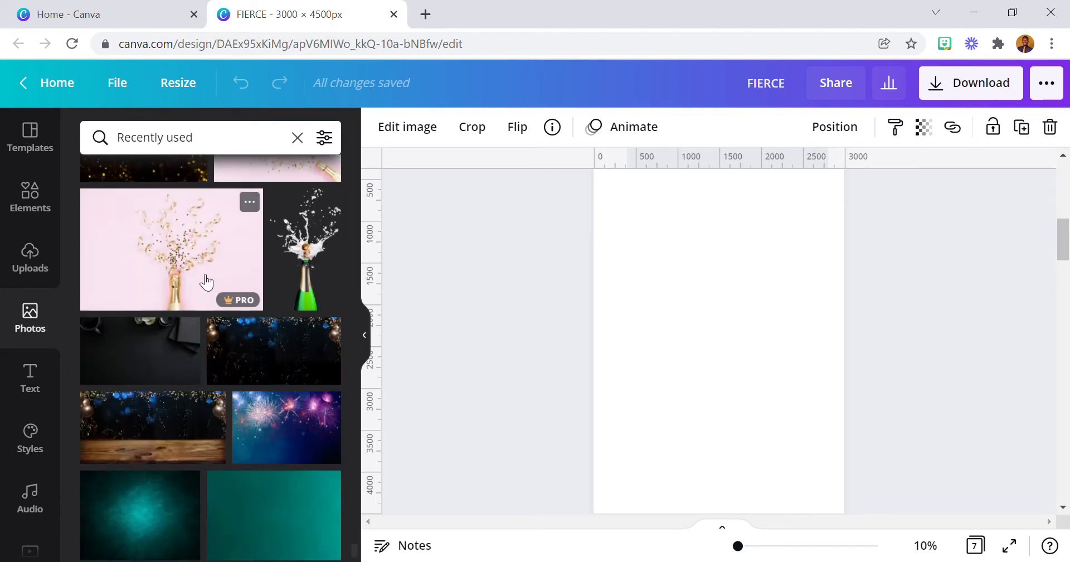
# - Place the recently used portrait of the upward-looking woman with pink lashes and lips on blank page 2
pyautogui.scroll(-10, 204, 290)
pyautogui.scroll(1, 204, 267)
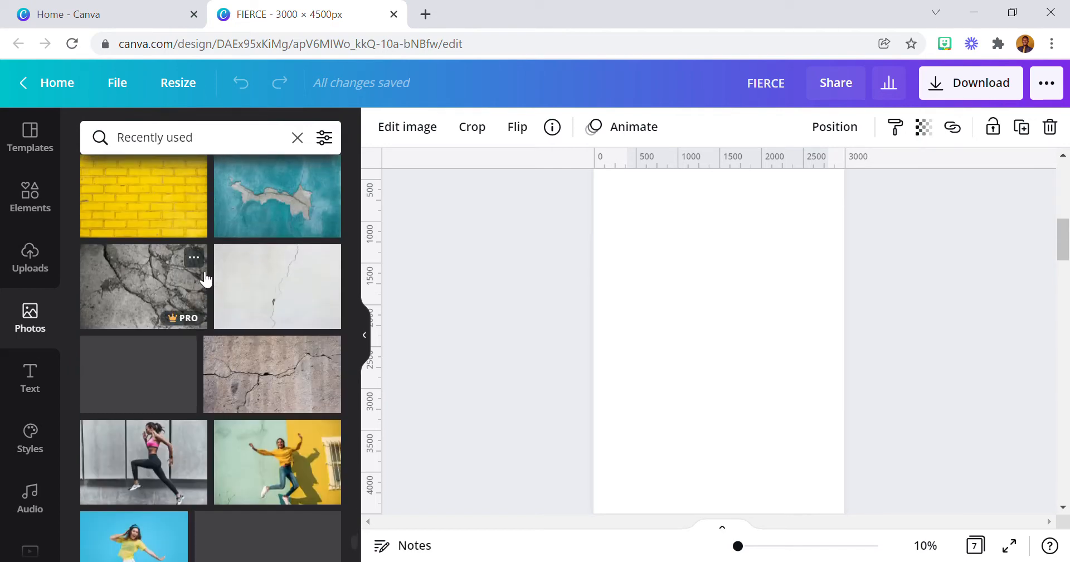
pyautogui.scroll(-2, 206, 279)
pyautogui.scroll(3, 204, 268)
pyautogui.scroll(-5, 205, 275)
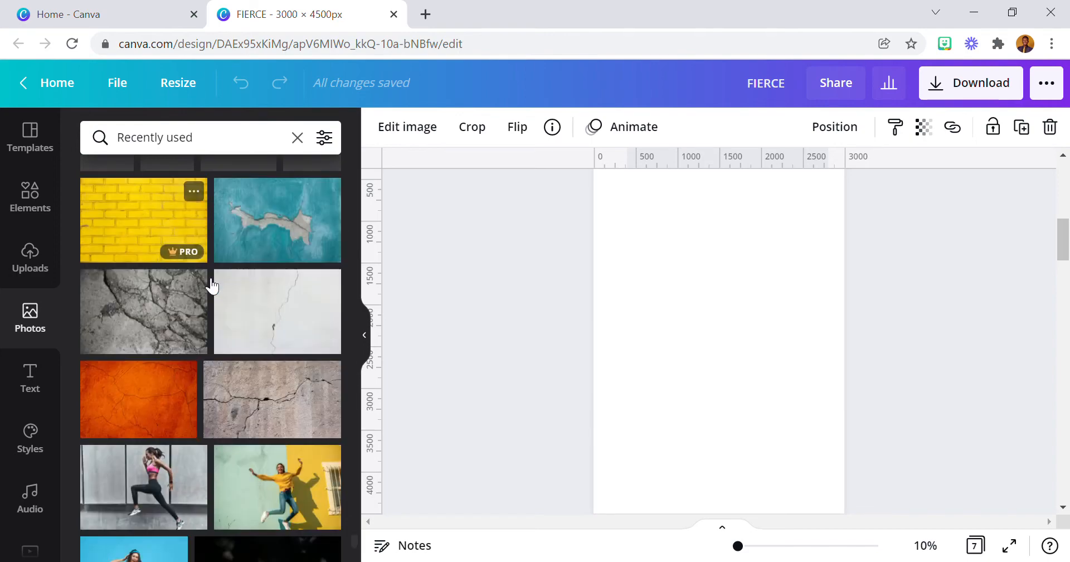
pyautogui.scroll(-4, 201, 267)
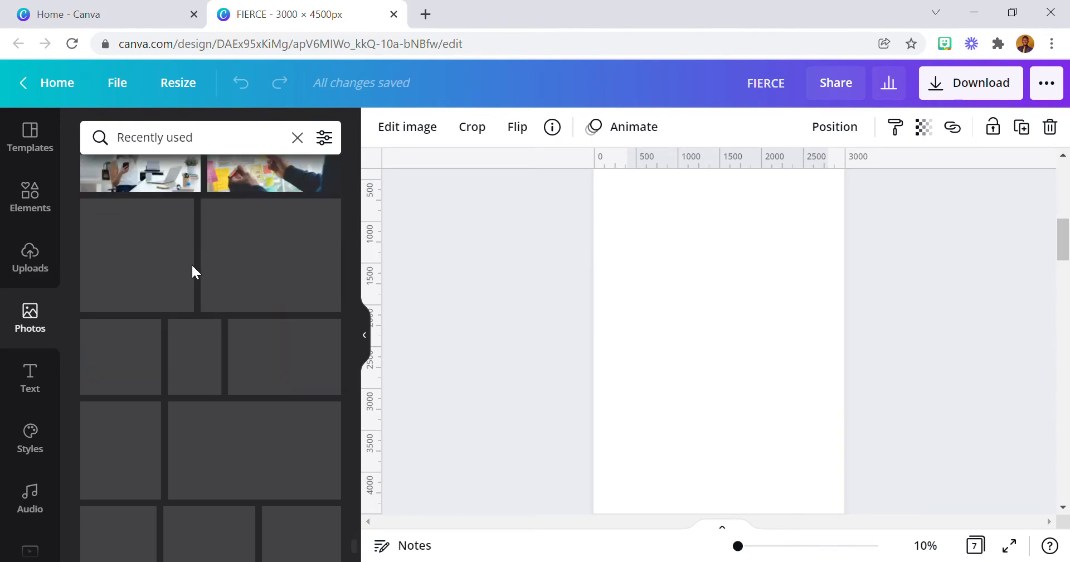
pyautogui.scroll(-3, 200, 261)
pyautogui.scroll(-4, 205, 264)
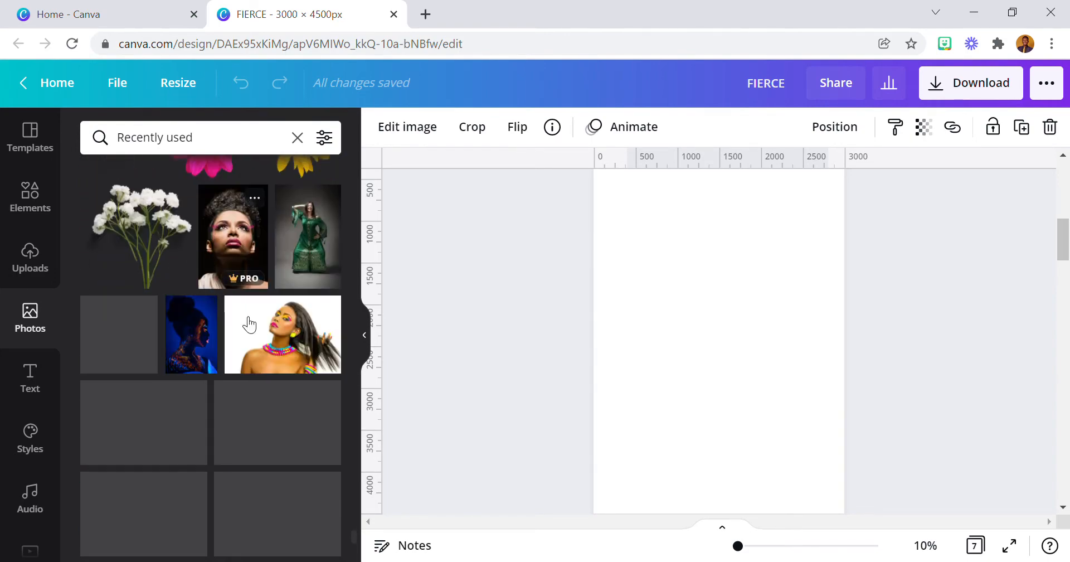
pyautogui.moveTo(252, 238); pyautogui.dragTo(698, 312)
pyautogui.scroll(5, 702, 301)
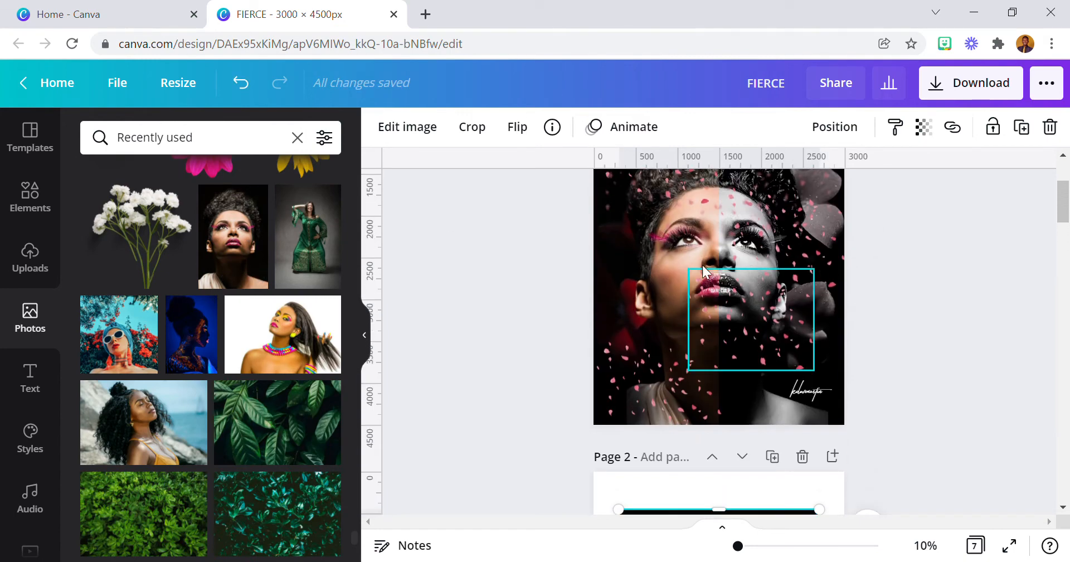
pyautogui.scroll(-6, 691, 256)
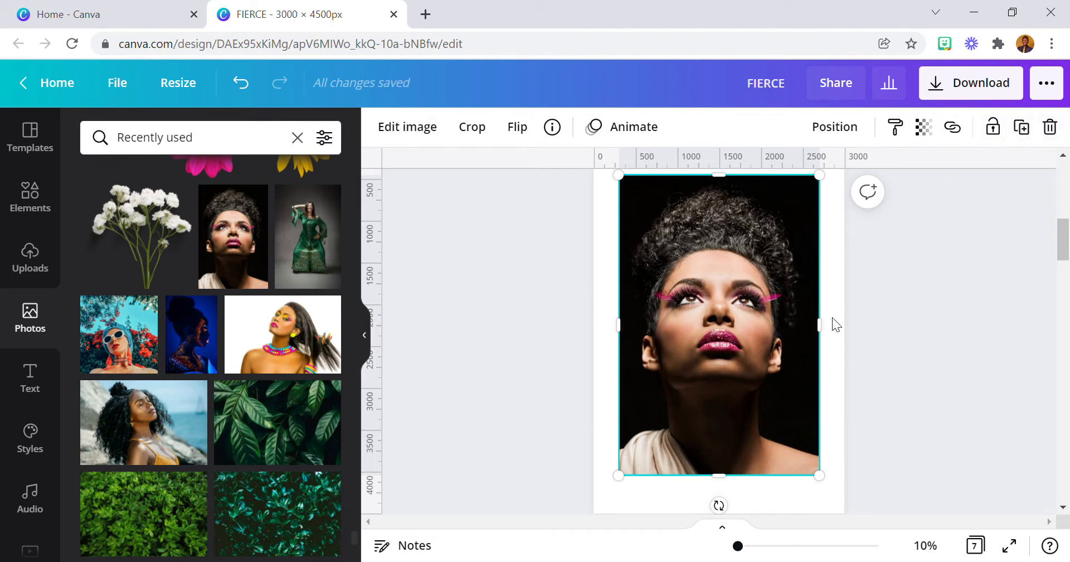
# - Remove the black background from the portrait on page 2 and apply the cutout
pyautogui.scroll(-2, 721, 401)
pyautogui.click(415, 124)
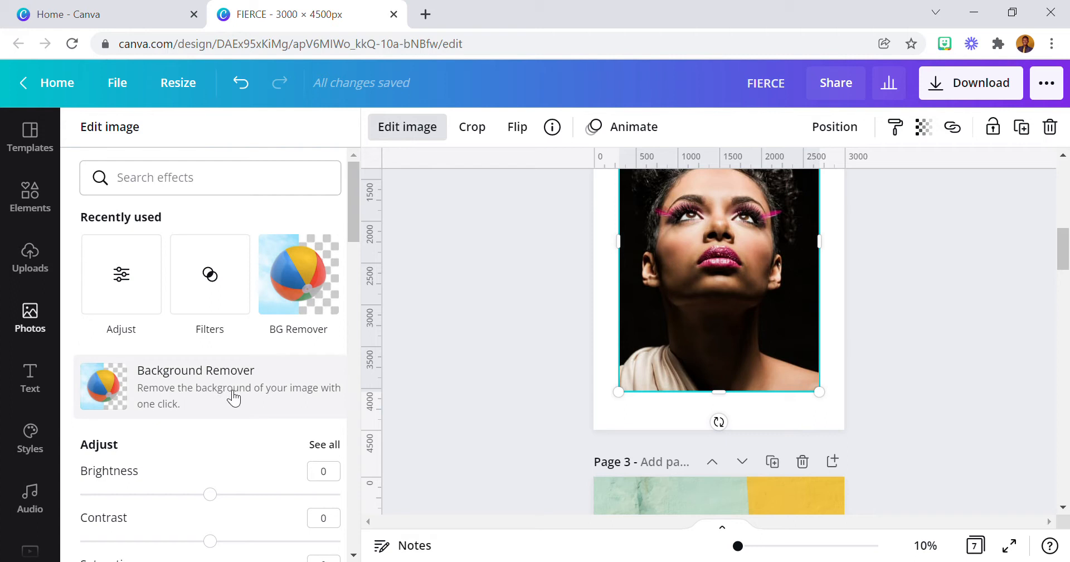
pyautogui.click(233, 398)
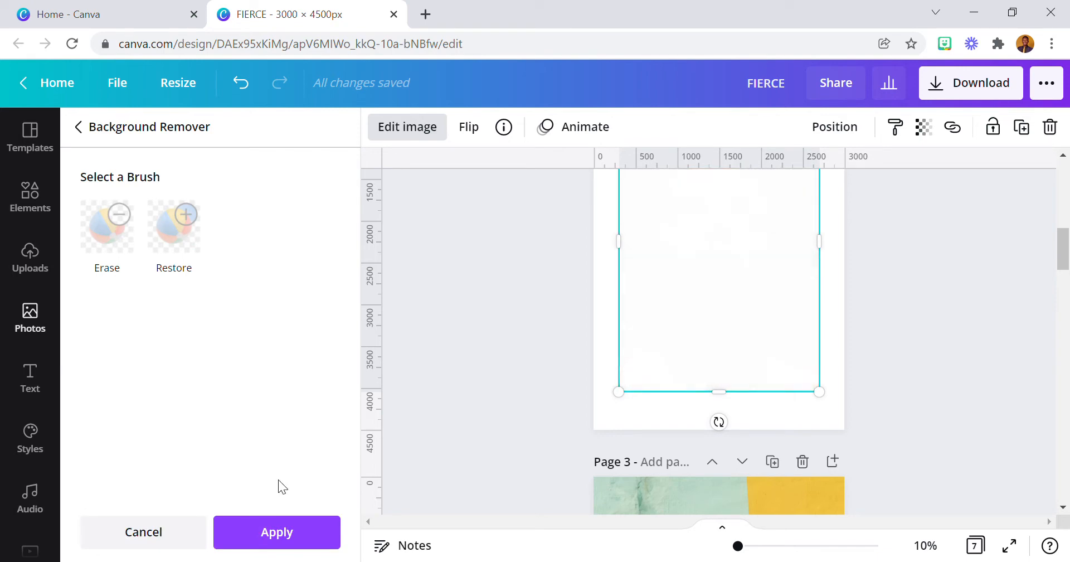
pyautogui.click(296, 529)
pyautogui.scroll(3, 606, 414)
pyautogui.scroll(-3, 615, 421)
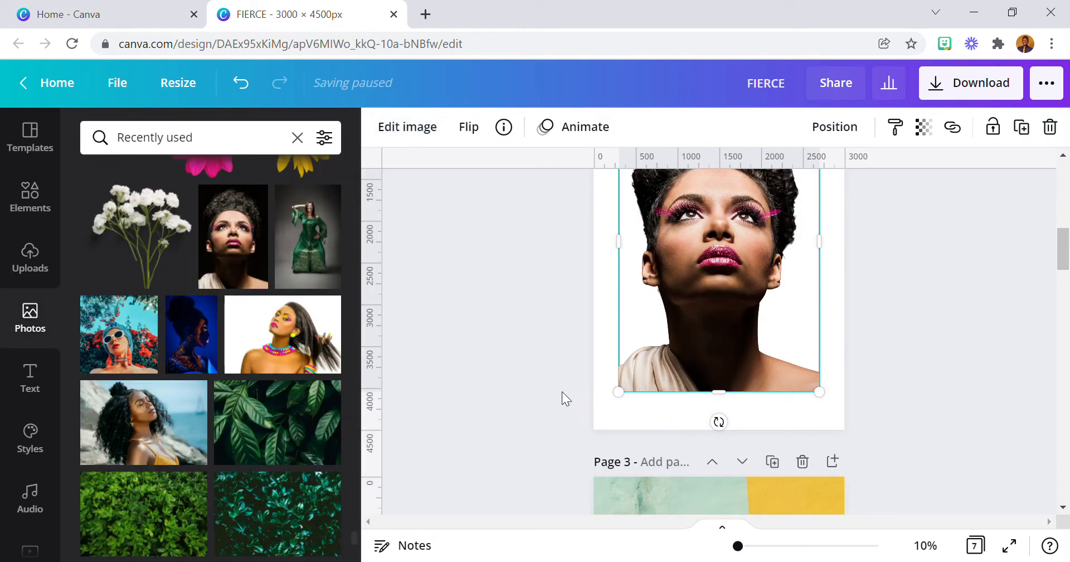
pyautogui.scroll(1, 446, 413)
pyautogui.scroll(-5, 224, 465)
pyautogui.scroll(8, 215, 468)
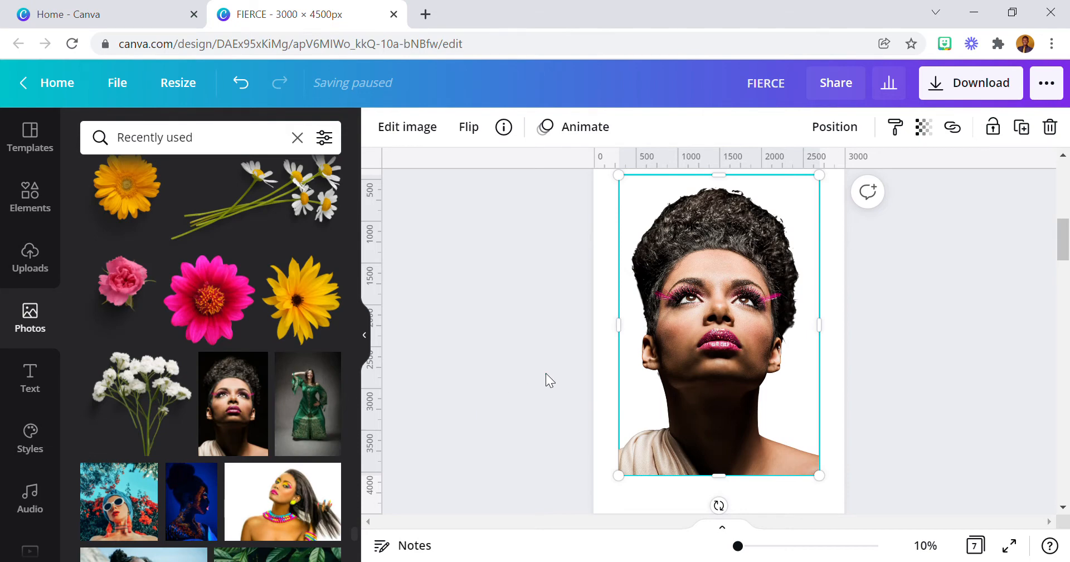
# - Set the recently used photo of red flowers on black as the full background of page 2
pyautogui.click(545, 373)
pyautogui.scroll(-5, 629, 402)
pyautogui.scroll(3, 161, 469)
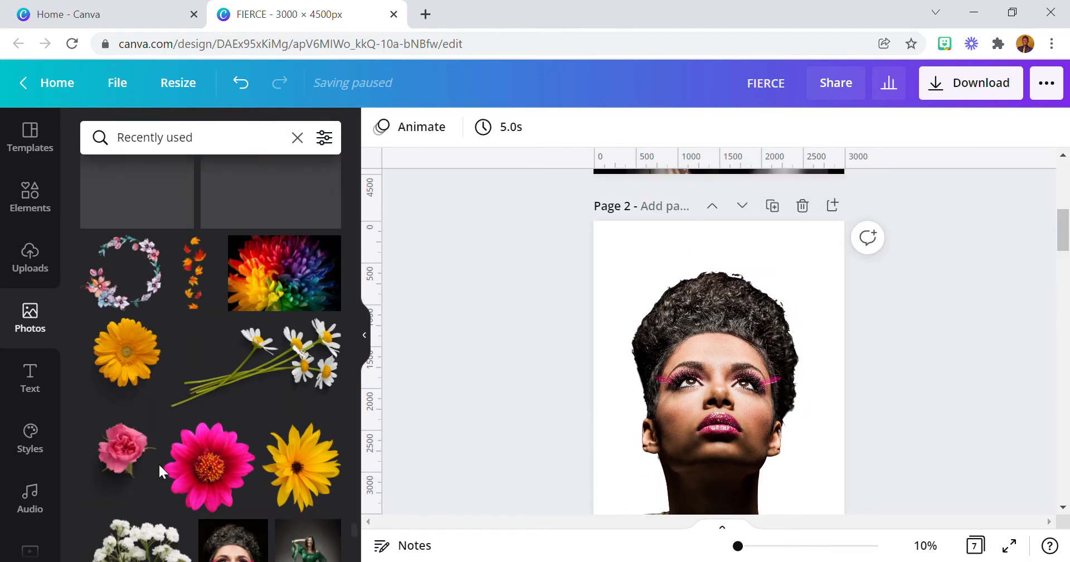
pyautogui.scroll(10, 161, 468)
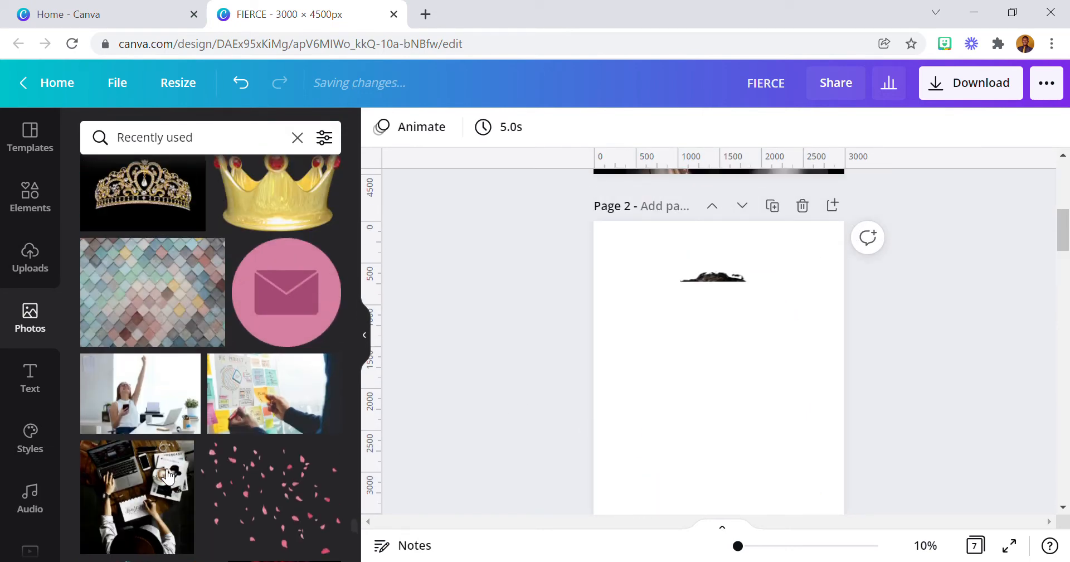
pyautogui.scroll(3, 168, 475)
pyautogui.scroll(3, 167, 475)
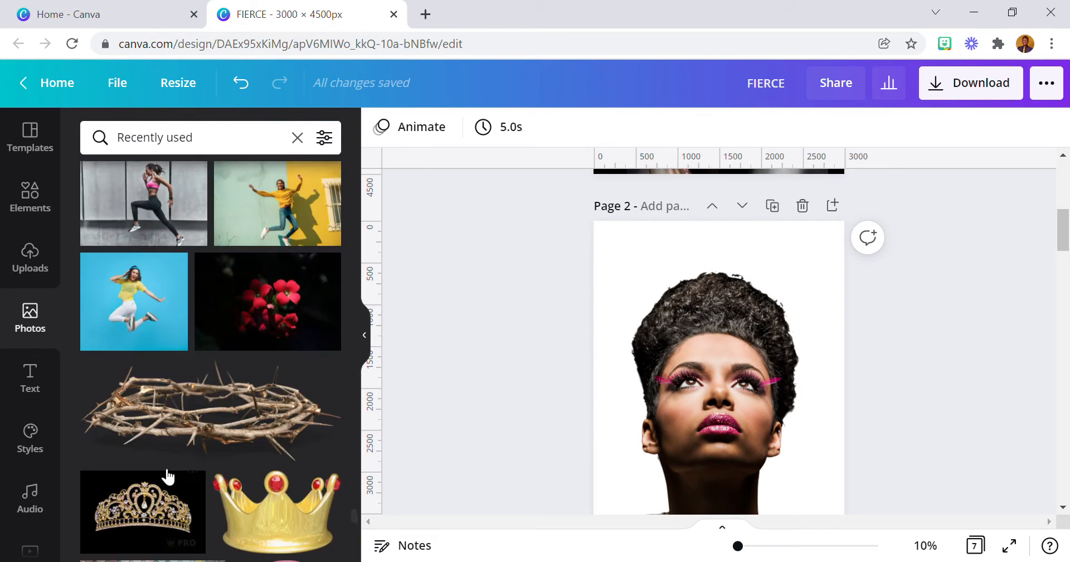
pyautogui.moveTo(258, 331); pyautogui.dragTo(603, 243)
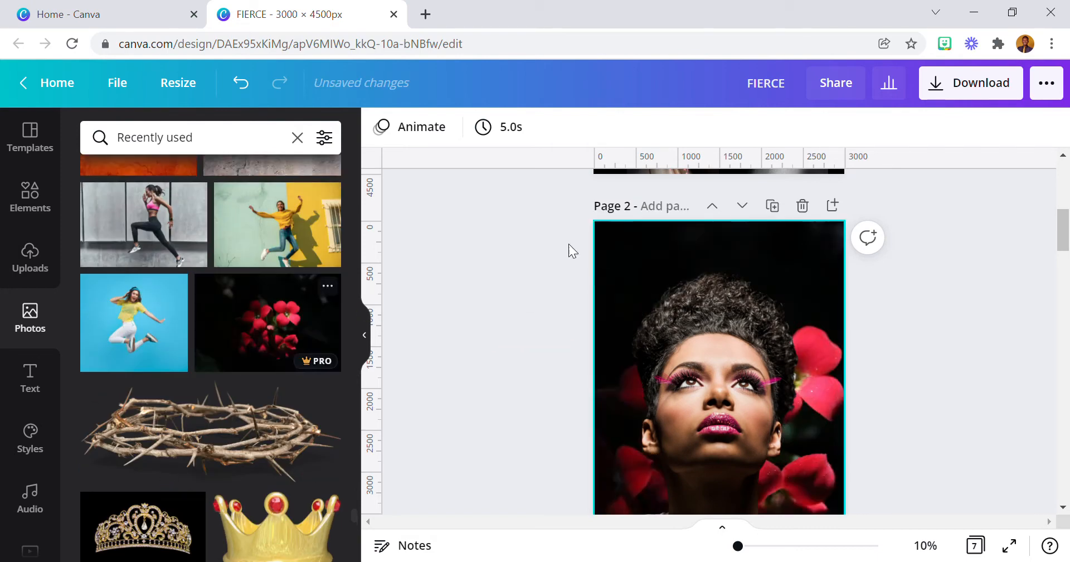
pyautogui.scroll(-2, 523, 316)
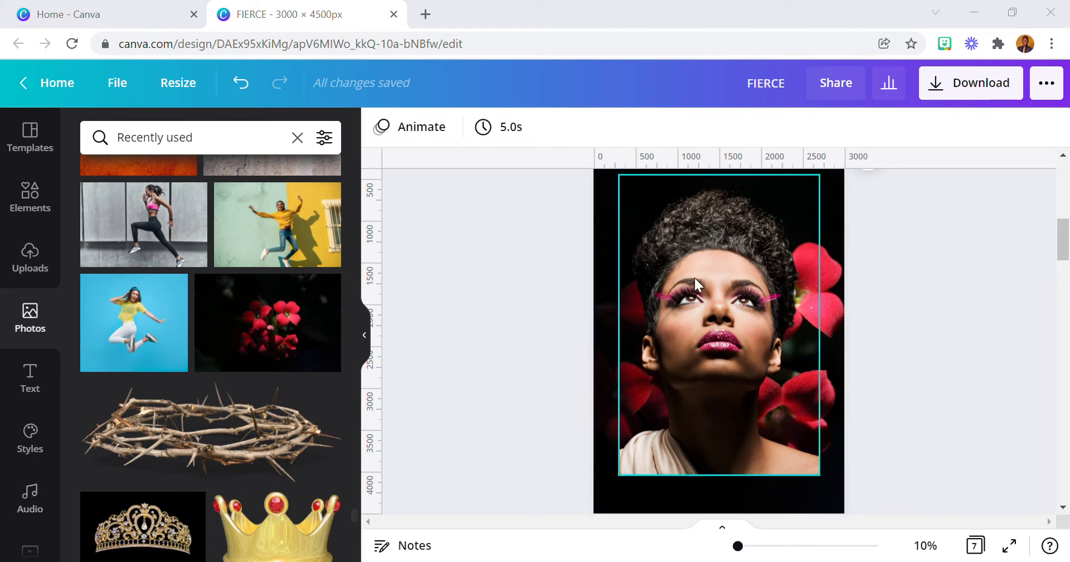
# - Enlarge the cutout portrait to the full width of page 2
pyautogui.scroll(-2, 707, 273)
pyautogui.click(702, 295)
pyautogui.moveTo(701, 292); pyautogui.dragTo(677, 334)
pyautogui.scroll(2, 676, 331)
pyautogui.moveTo(806, 223); pyautogui.dragTo(903, 183)
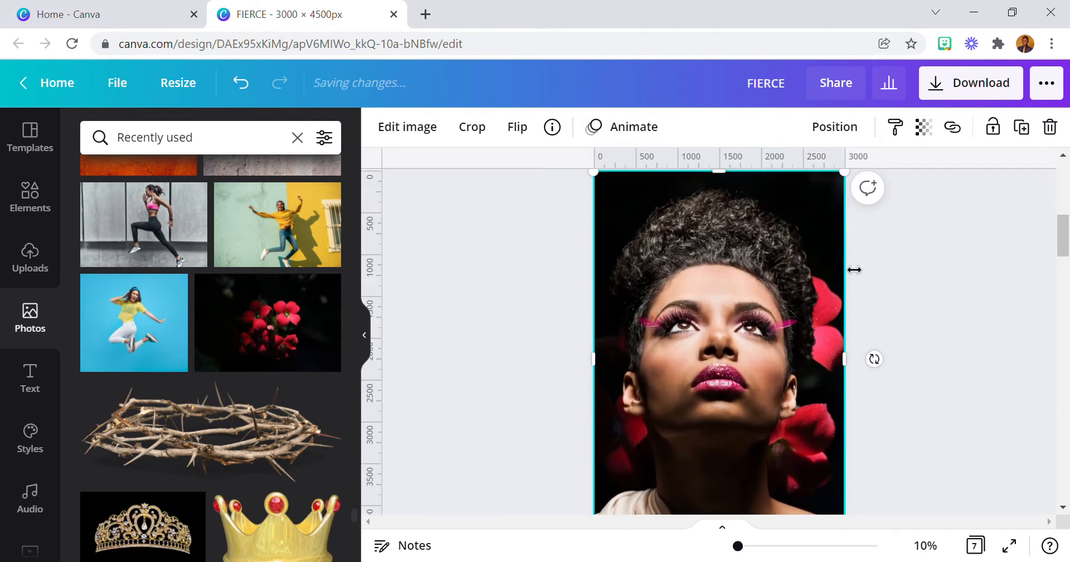
pyautogui.scroll(1, 730, 246)
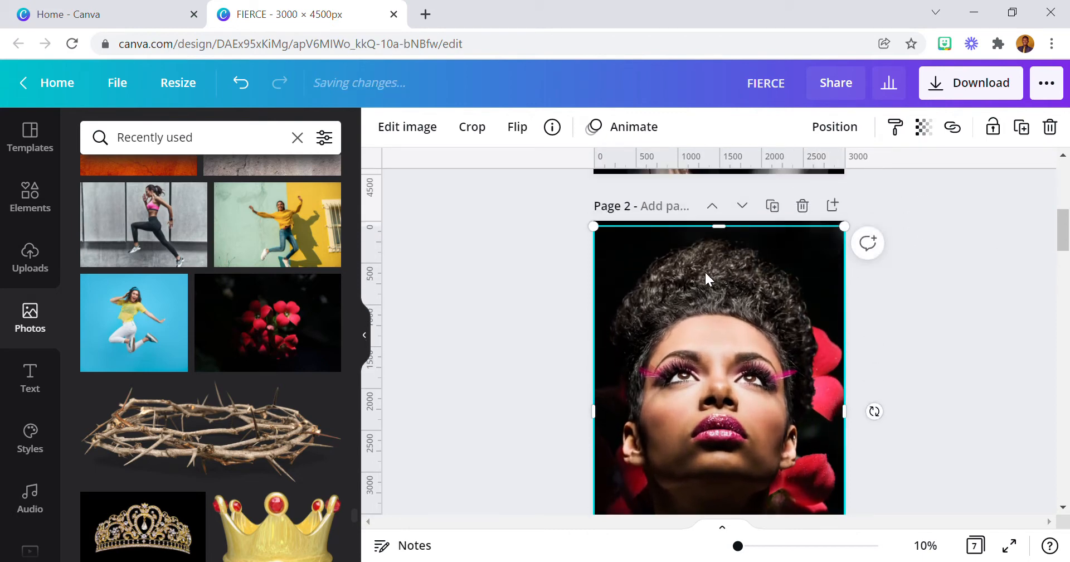
# - Shrink the portrait slightly and centre it horizontally with its lower edge on the bottom of page 2
pyautogui.scroll(-10, 705, 275)
pyautogui.scroll(-8, 705, 276)
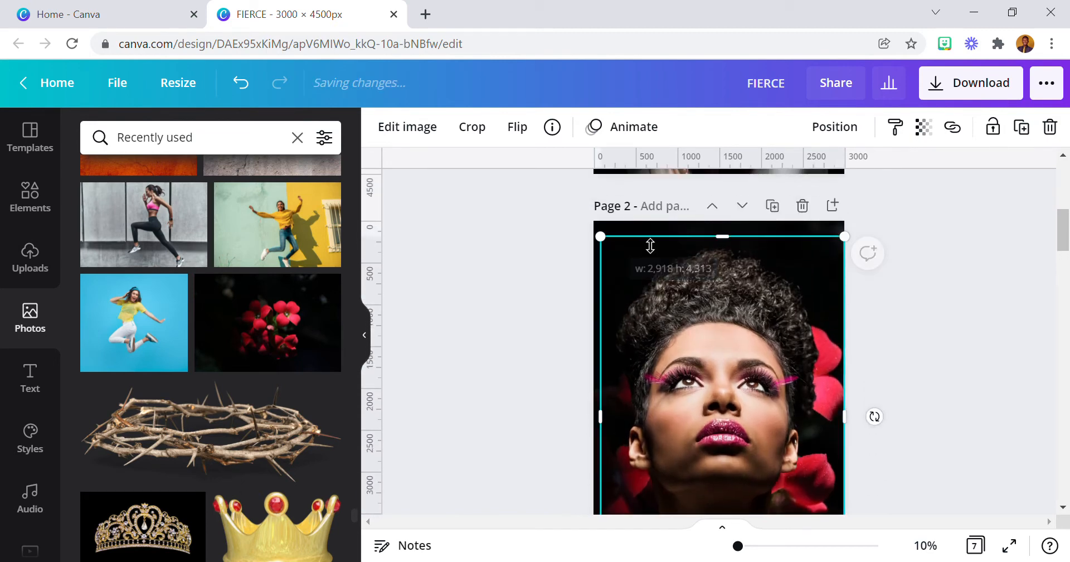
pyautogui.moveTo(844, 226); pyautogui.dragTo(824, 268)
pyautogui.scroll(-1, 800, 274)
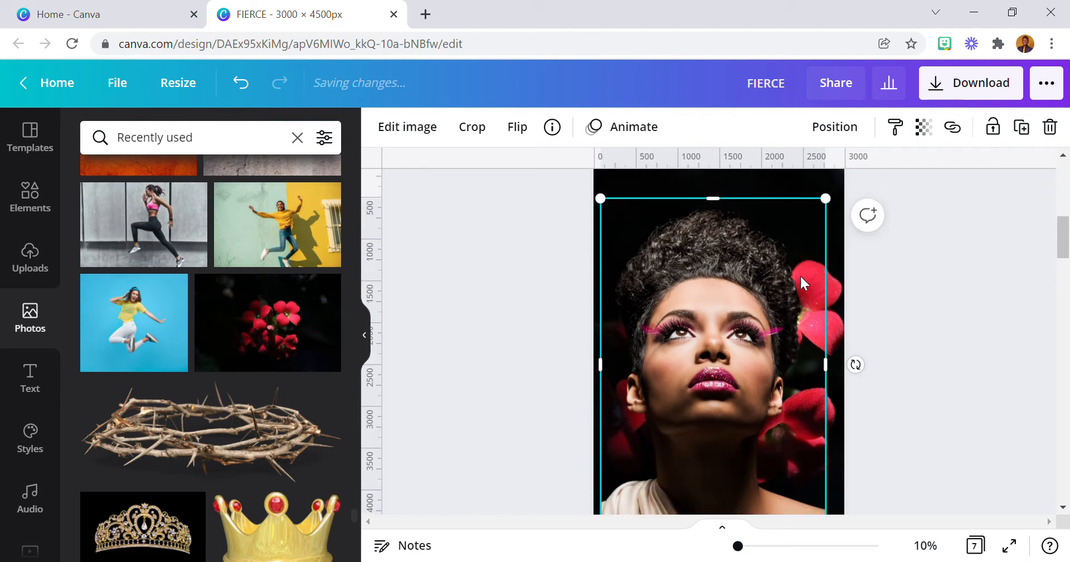
pyautogui.moveTo(761, 355); pyautogui.dragTo(777, 361)
pyautogui.click(564, 326)
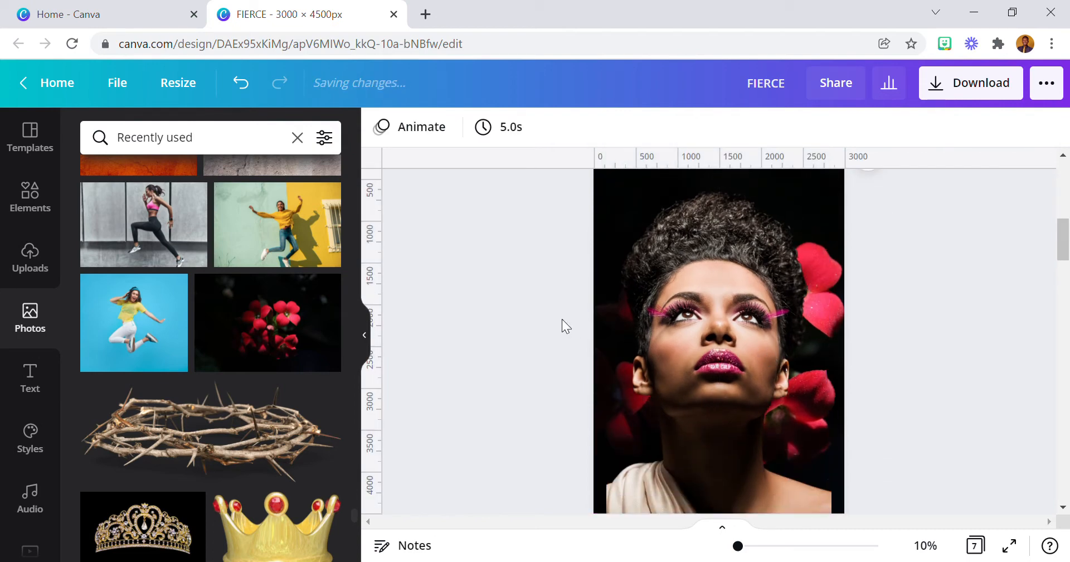
pyautogui.scroll(-2, 552, 346)
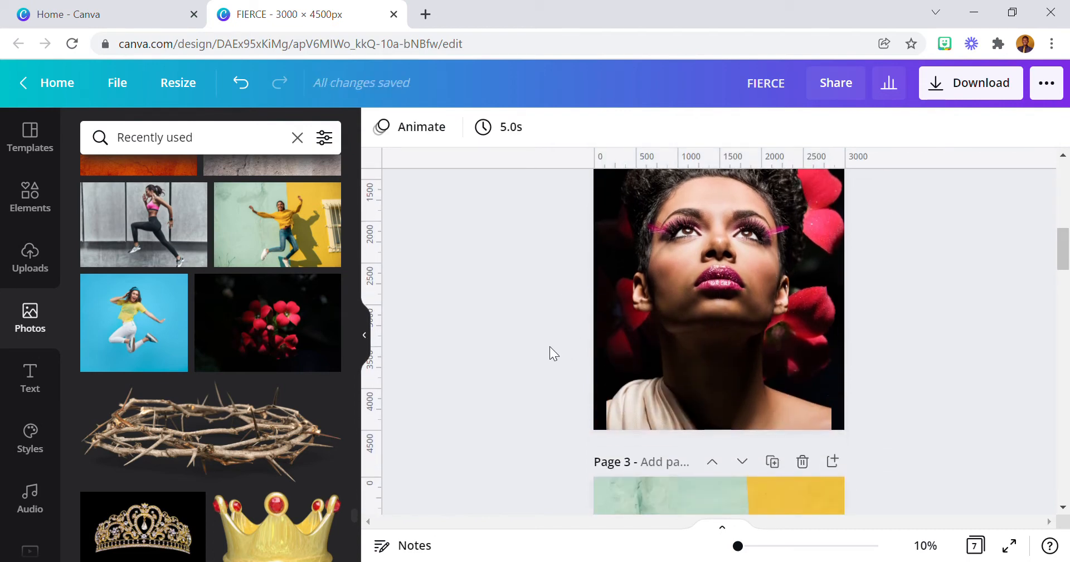
pyautogui.click(656, 393)
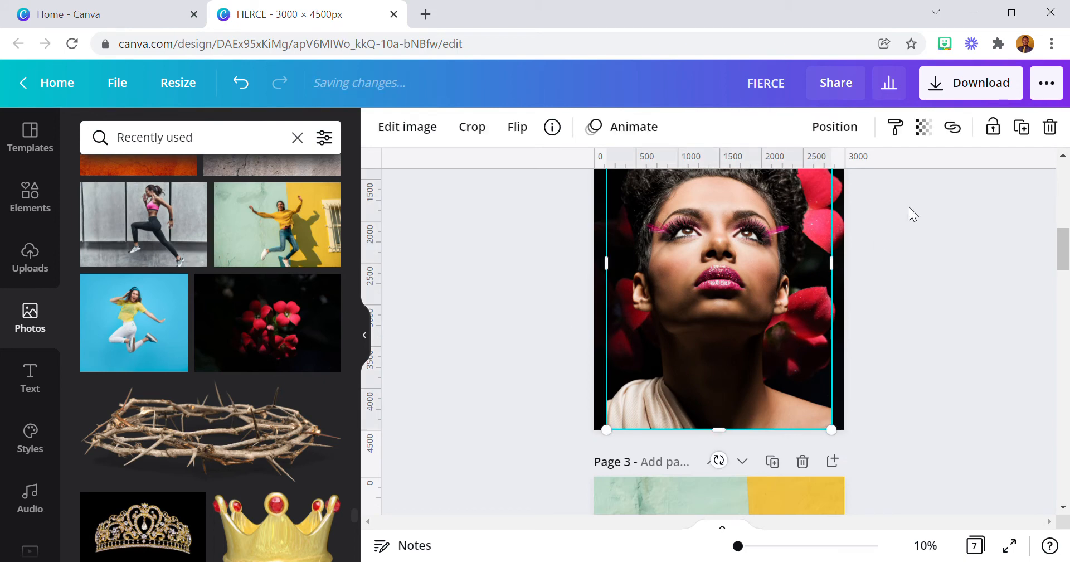
pyautogui.click(902, 221)
pyautogui.scroll(3, 769, 284)
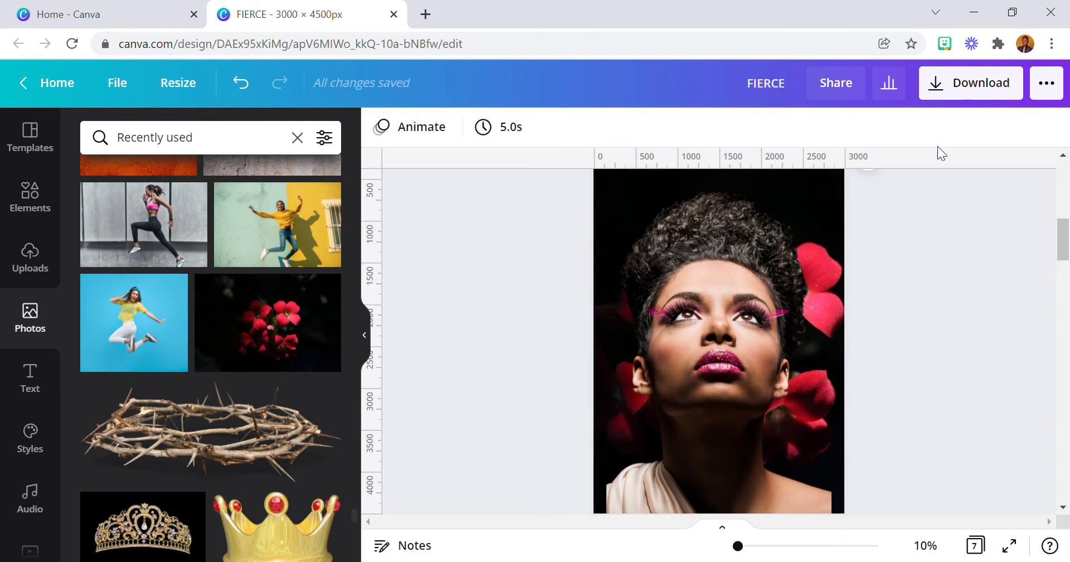
# - Duplicate the portrait, laying the copy exactly over the original, and crop the copy to the right half of the face
pyautogui.click(777, 327)
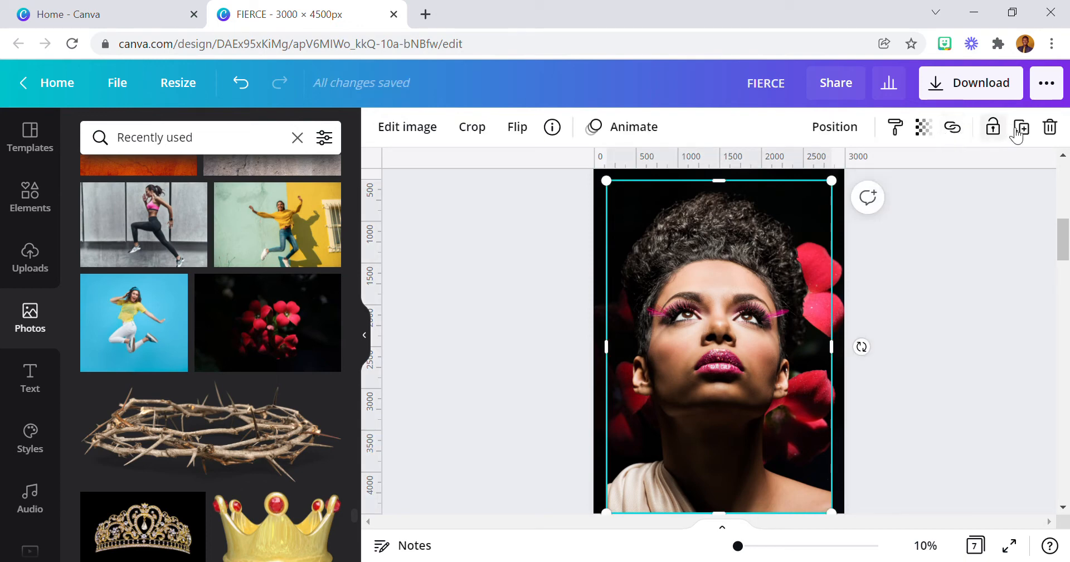
pyautogui.moveTo(681, 307); pyautogui.dragTo(693, 323)
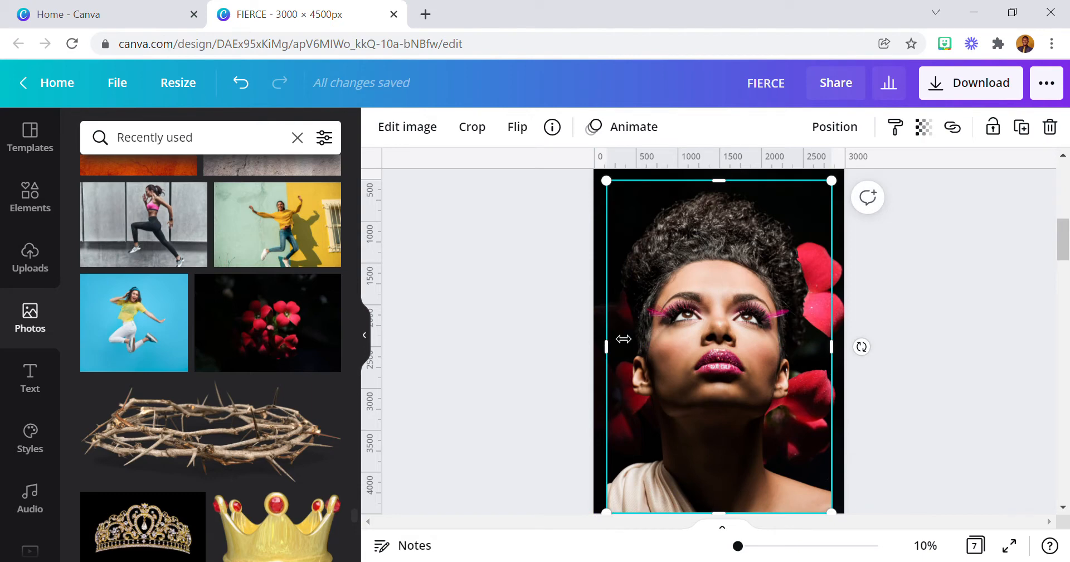
pyautogui.moveTo(622, 341); pyautogui.dragTo(734, 341)
# - Apply the Street filter to the cropped right-half portrait and raise the filter's intensity
pyautogui.click(434, 130)
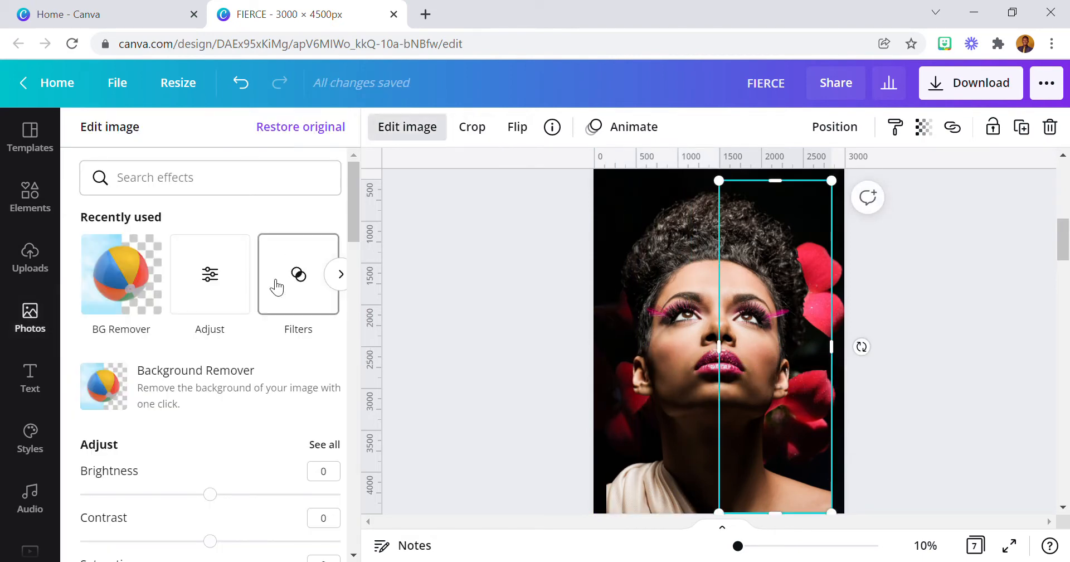
pyautogui.click(282, 297)
pyautogui.scroll(-10, 245, 327)
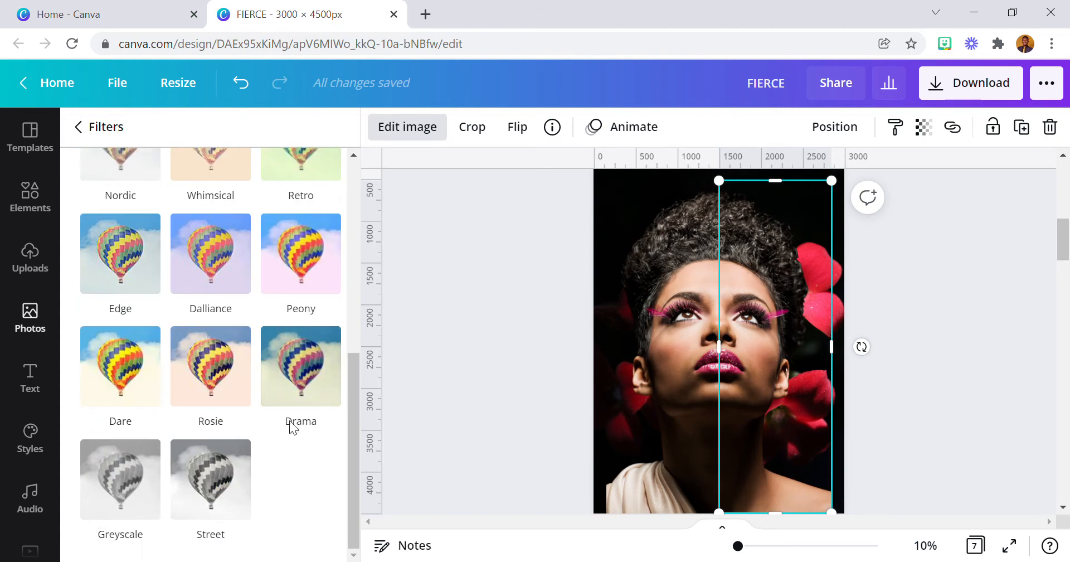
pyautogui.click(241, 490)
pyautogui.click(223, 477)
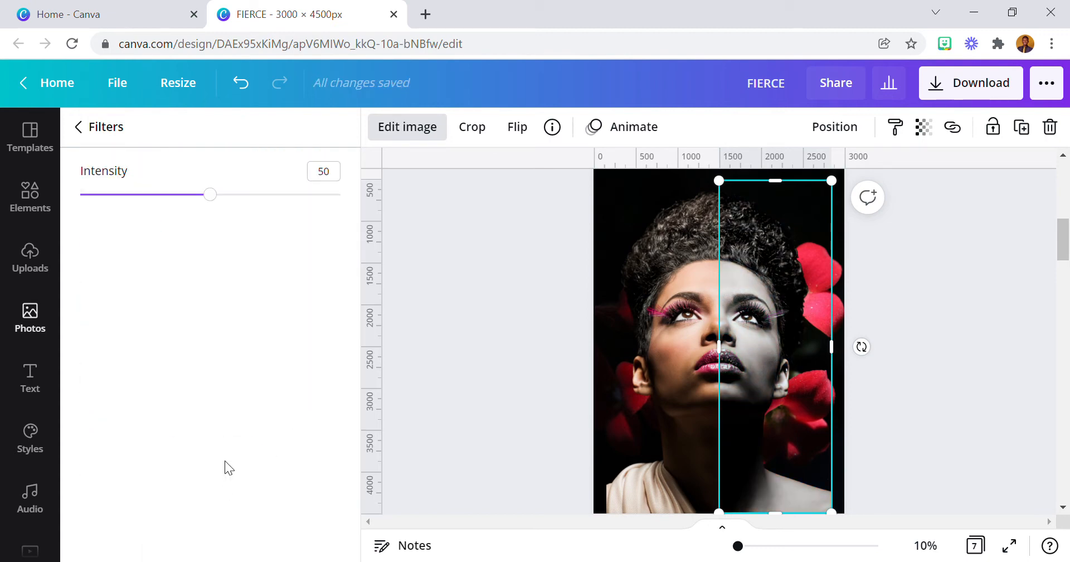
pyautogui.moveTo(221, 200); pyautogui.dragTo(261, 207)
pyautogui.click(544, 415)
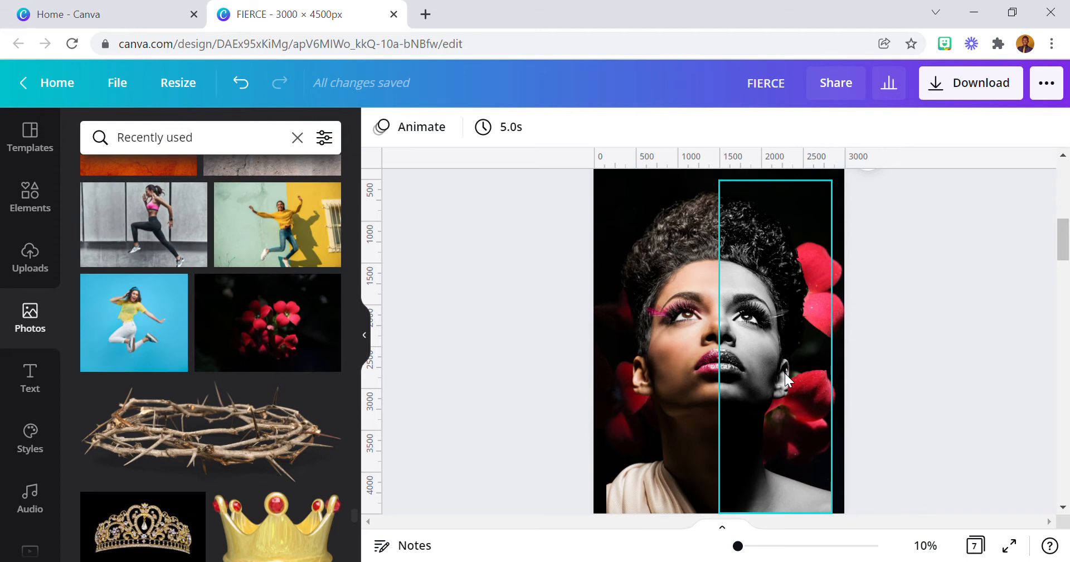
pyautogui.scroll(2, 568, 410)
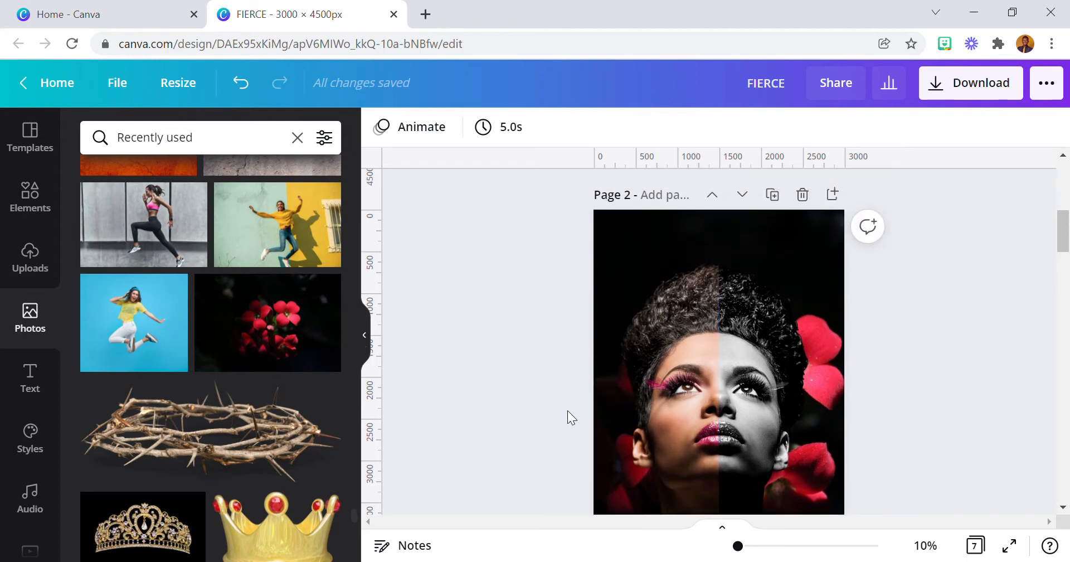
pyautogui.scroll(-2, 566, 409)
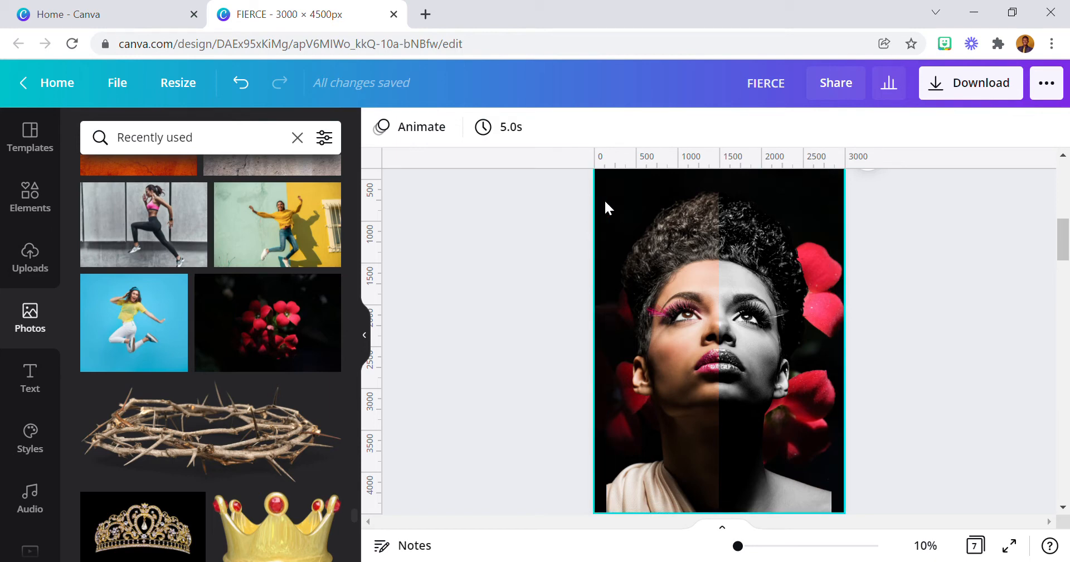
# - Add the red flowers photo again on page 2 and stretch it to cover the whole page
pyautogui.click(284, 315)
pyautogui.moveTo(618, 256); pyautogui.dragTo(599, 262)
pyautogui.moveTo(834, 250); pyautogui.dragTo(861, 236)
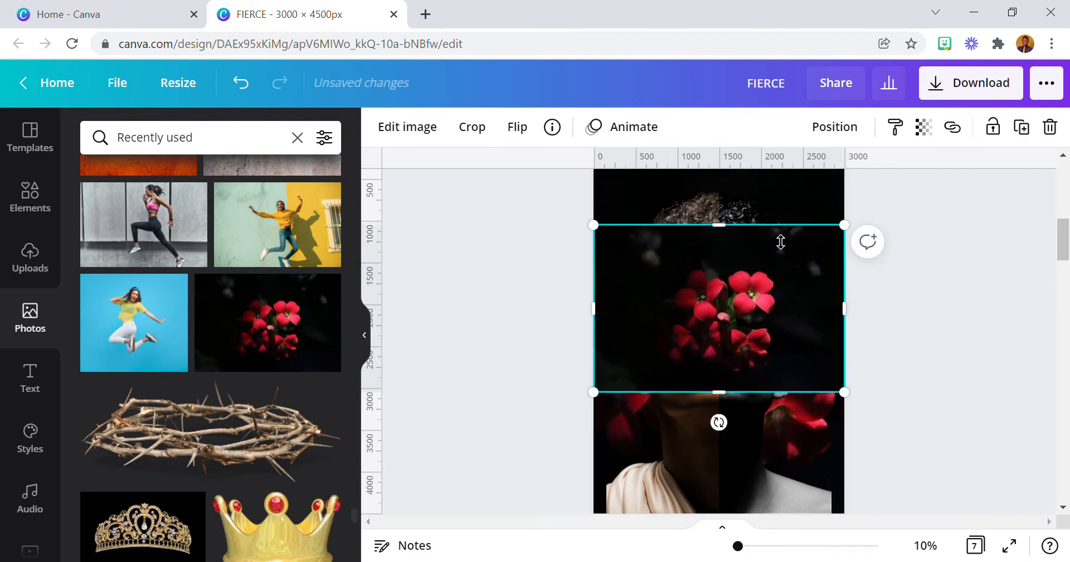
pyautogui.moveTo(771, 227); pyautogui.dragTo(774, 172)
pyautogui.scroll(-3, 741, 242)
pyautogui.moveTo(741, 242); pyautogui.dragTo(751, 348)
pyautogui.scroll(3, 682, 328)
# - Crop the added flower photo from its left side so it covers only the right half of page 2
pyautogui.moveTo(605, 330); pyautogui.dragTo(737, 335)
pyautogui.scroll(-3, 741, 346)
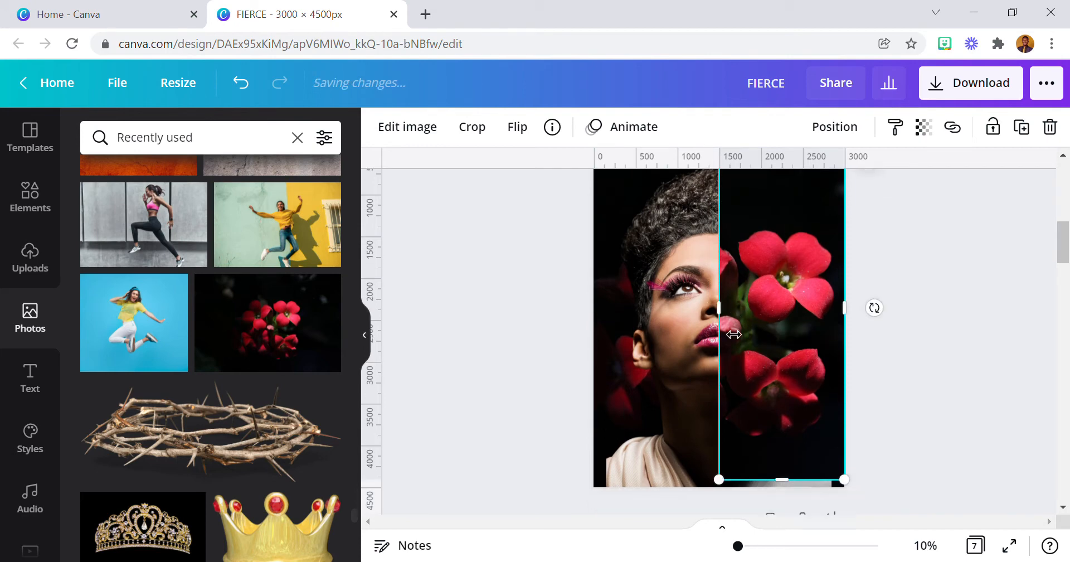
pyautogui.moveTo(788, 424); pyautogui.dragTo(789, 434)
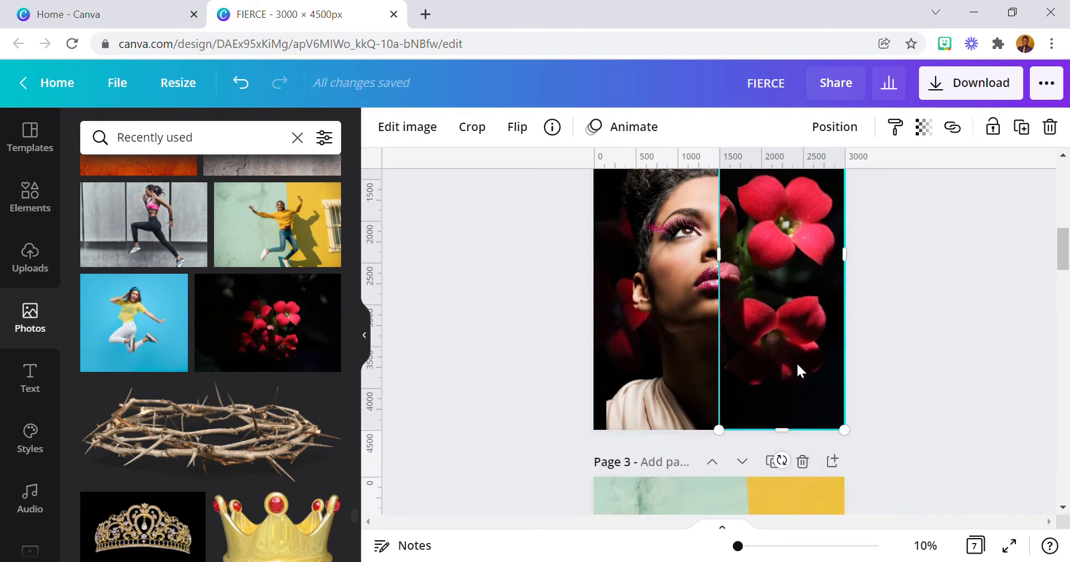
# - Send the right-half flower photo on page 2 backward so it sits behind both halves of the portrait
pyautogui.click(824, 128)
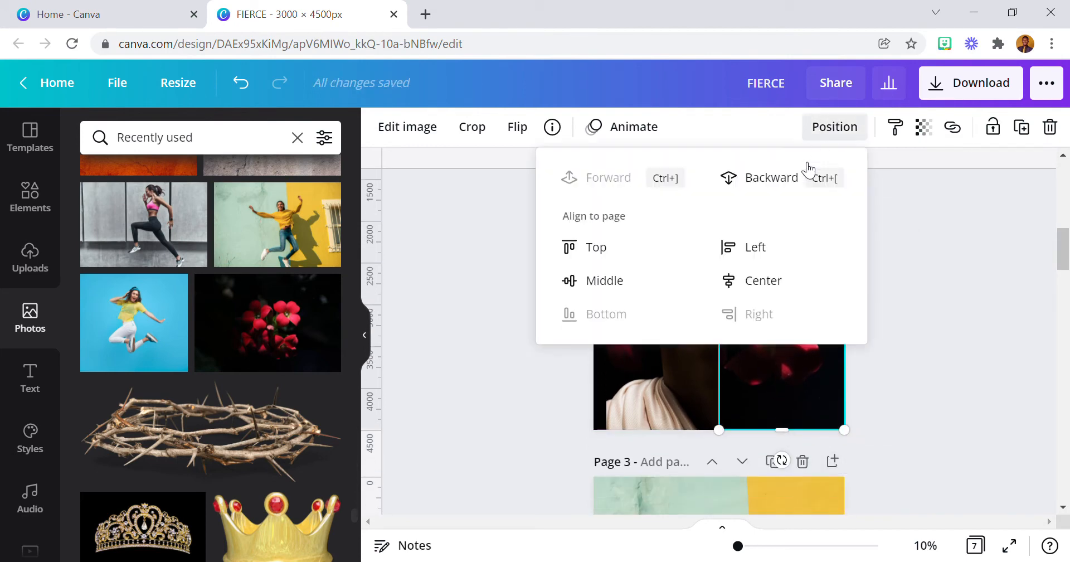
pyautogui.click(770, 179)
pyautogui.press('Escape')
pyautogui.scroll(2, 977, 269)
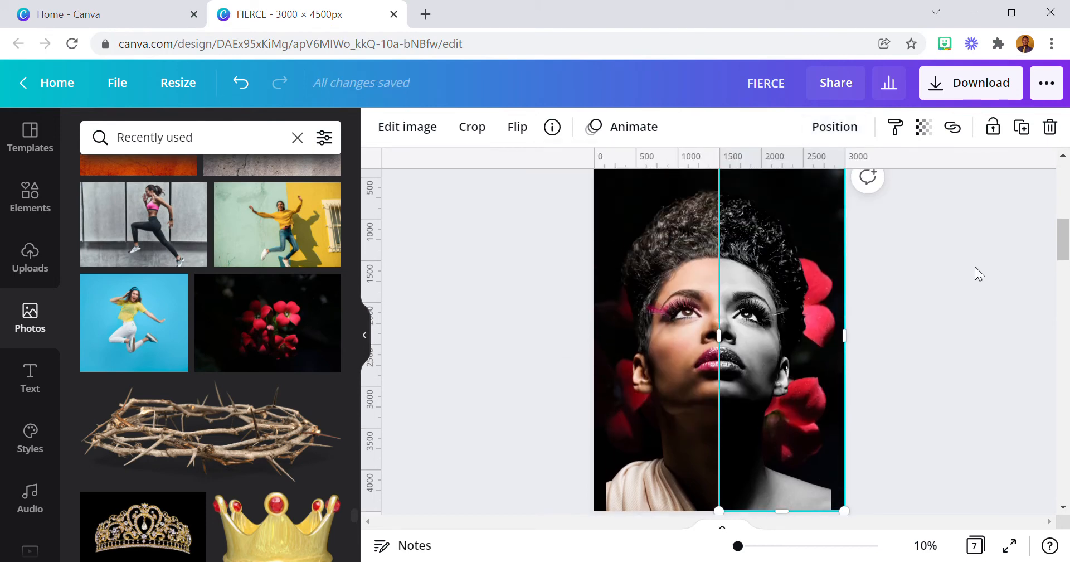
# - Apply the Street filter to the flower photo covering the right half of page 2
pyautogui.click(425, 126)
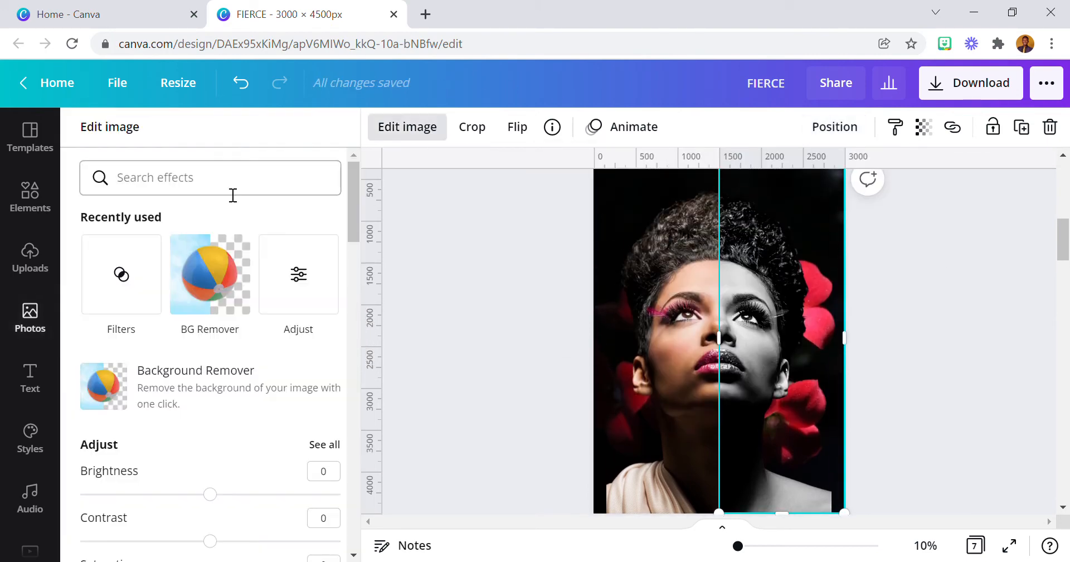
pyautogui.click(129, 291)
pyautogui.scroll(-10, 245, 374)
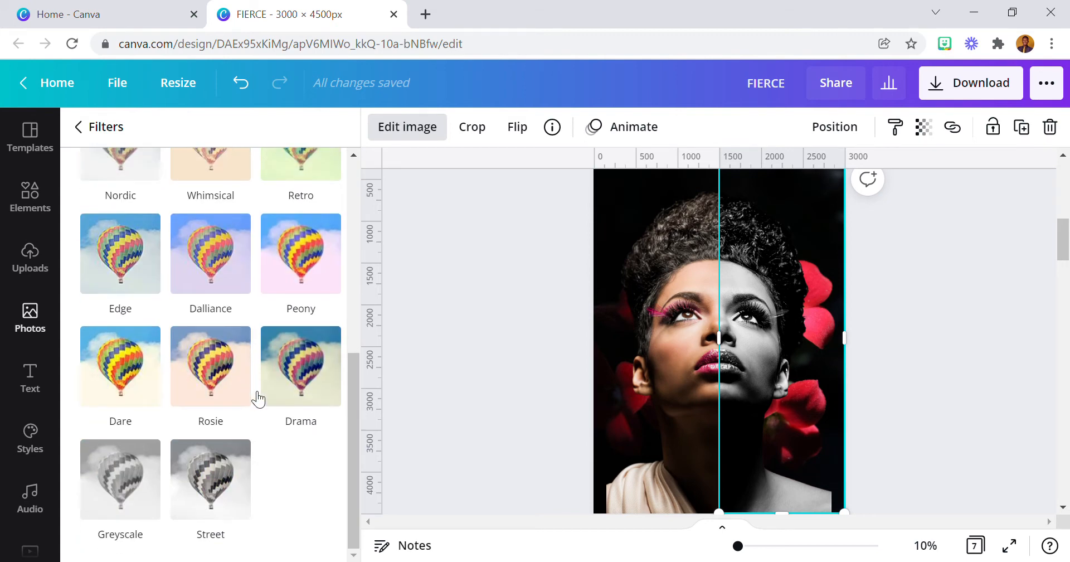
pyautogui.click(217, 503)
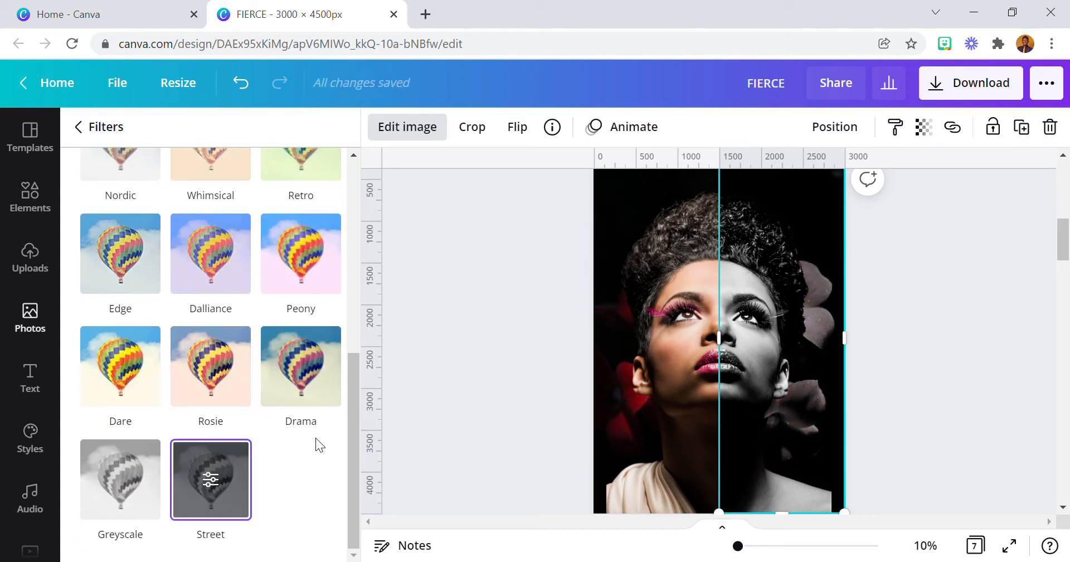
pyautogui.click(513, 292)
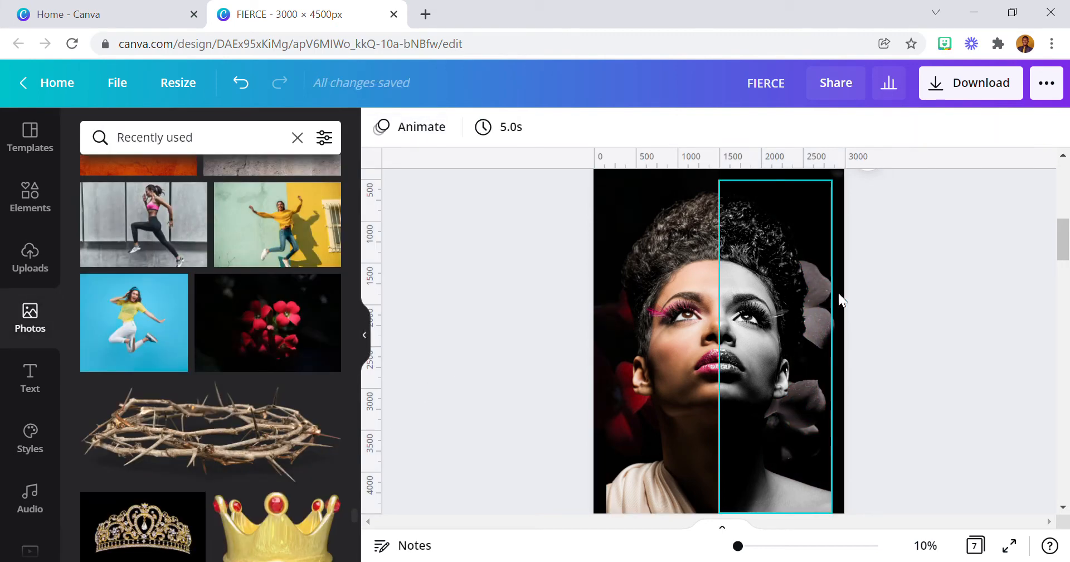
pyautogui.scroll(2, 849, 287)
pyautogui.scroll(-4, 849, 287)
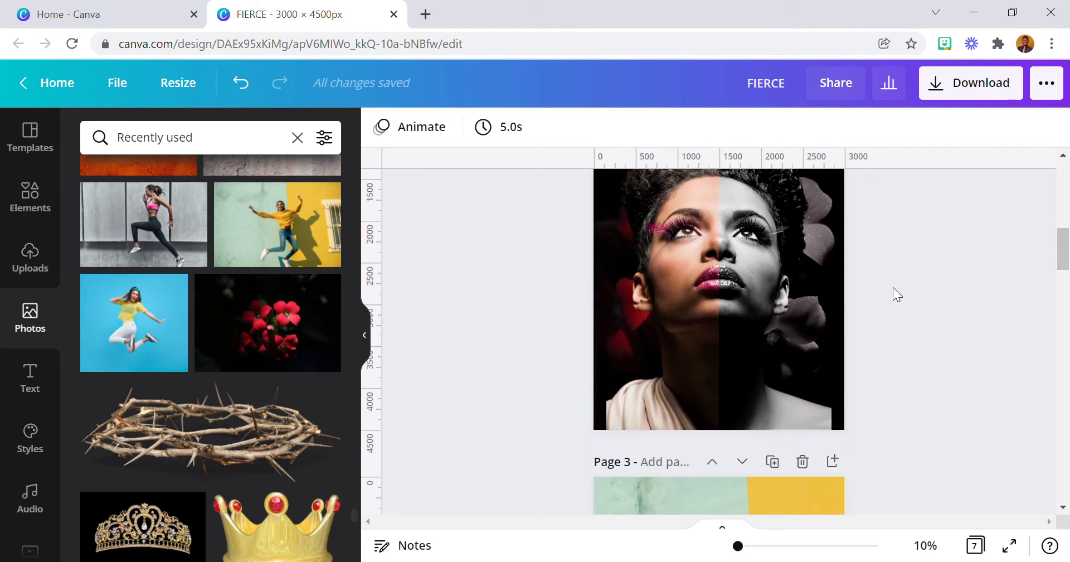
# - Search the elements for "blur" graphics and add the free orange blob with a pink spot to page 2
pyautogui.click(21, 194)
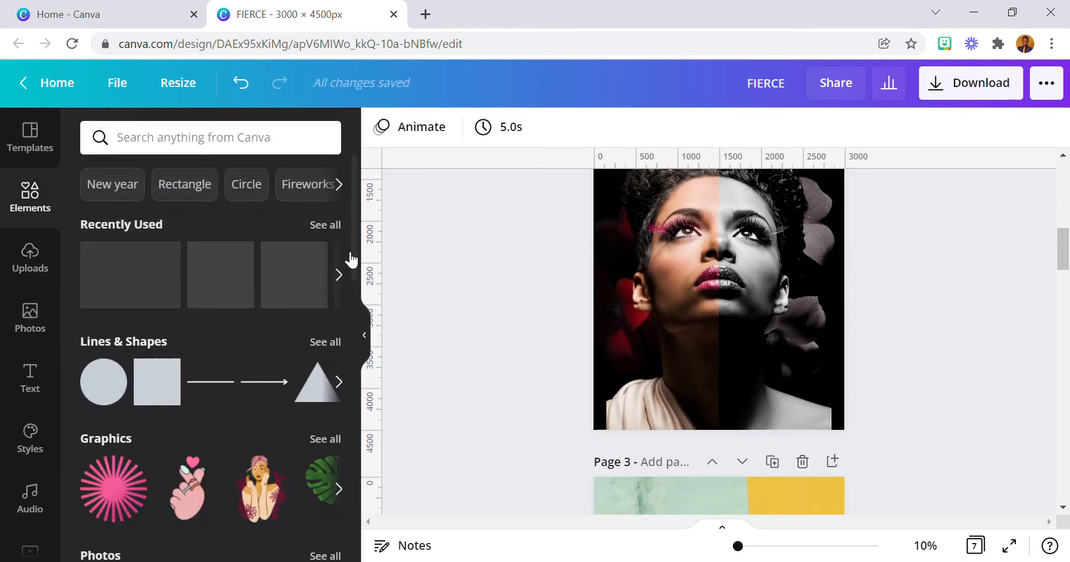
pyautogui.click(217, 135)
pyautogui.write('blu')
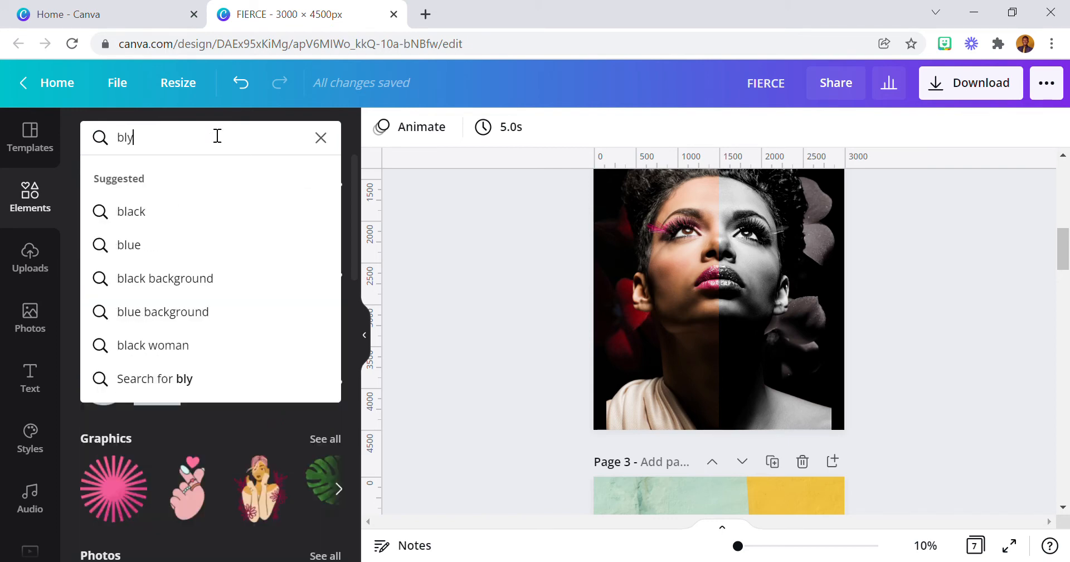
pyautogui.write('r')
pyautogui.press('Return')
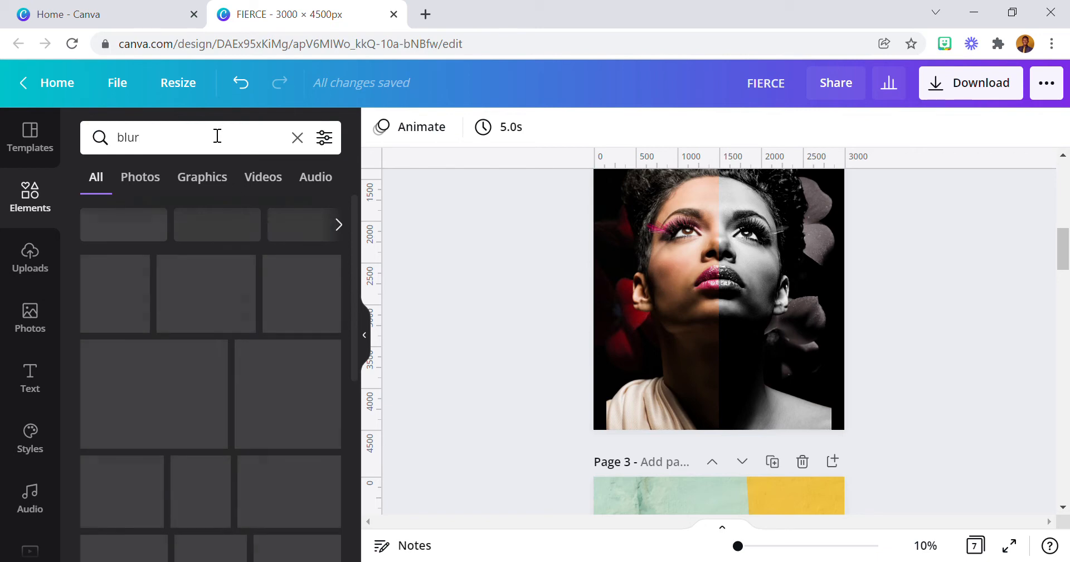
pyautogui.scroll(4, 519, 252)
pyautogui.scroll(-3, 195, 329)
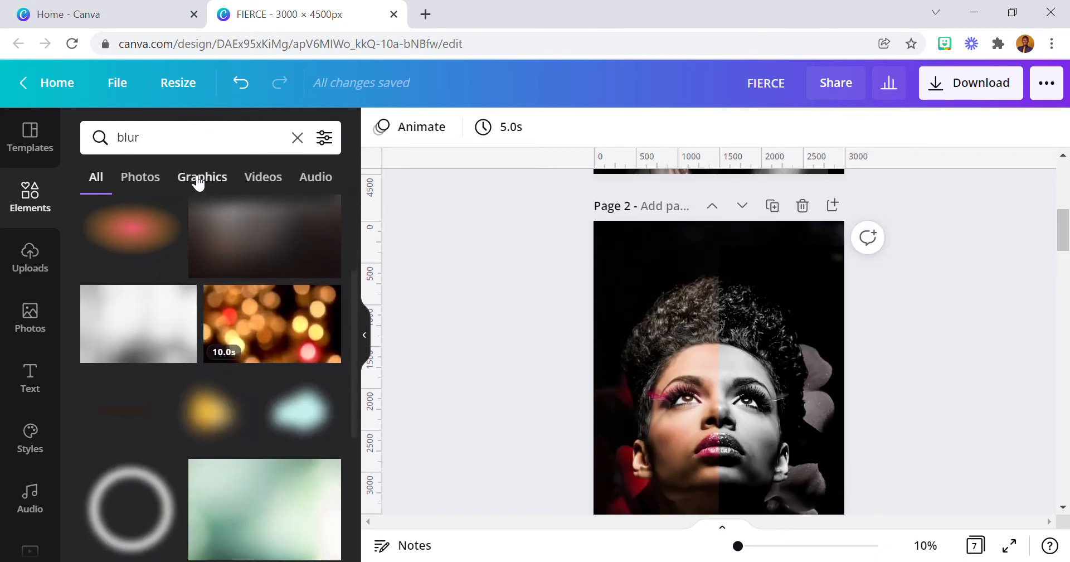
pyautogui.click(198, 181)
pyautogui.scroll(-2, 215, 371)
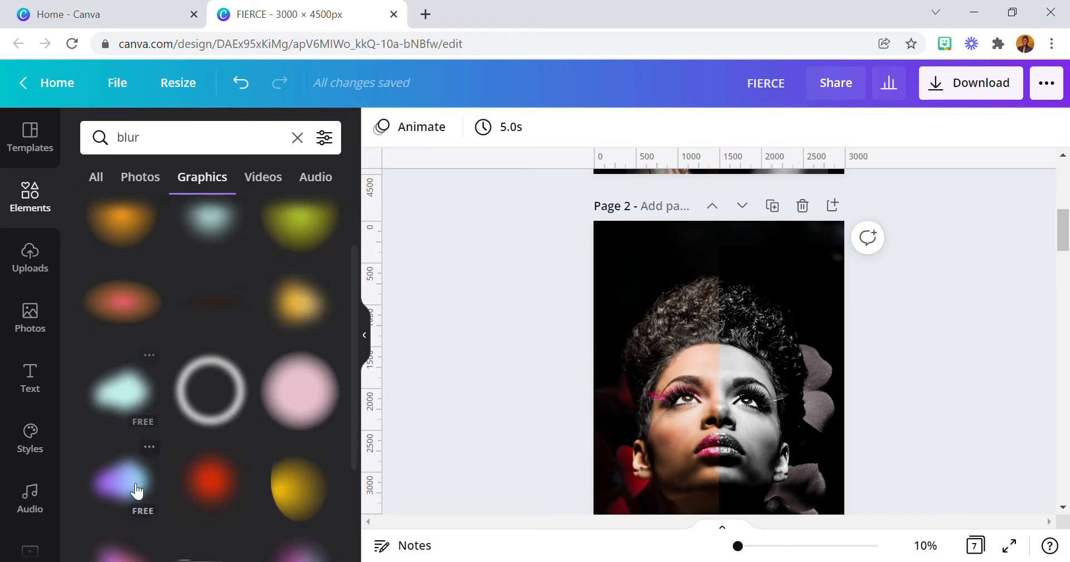
pyautogui.scroll(-2, 137, 474)
pyautogui.scroll(-3, 122, 500)
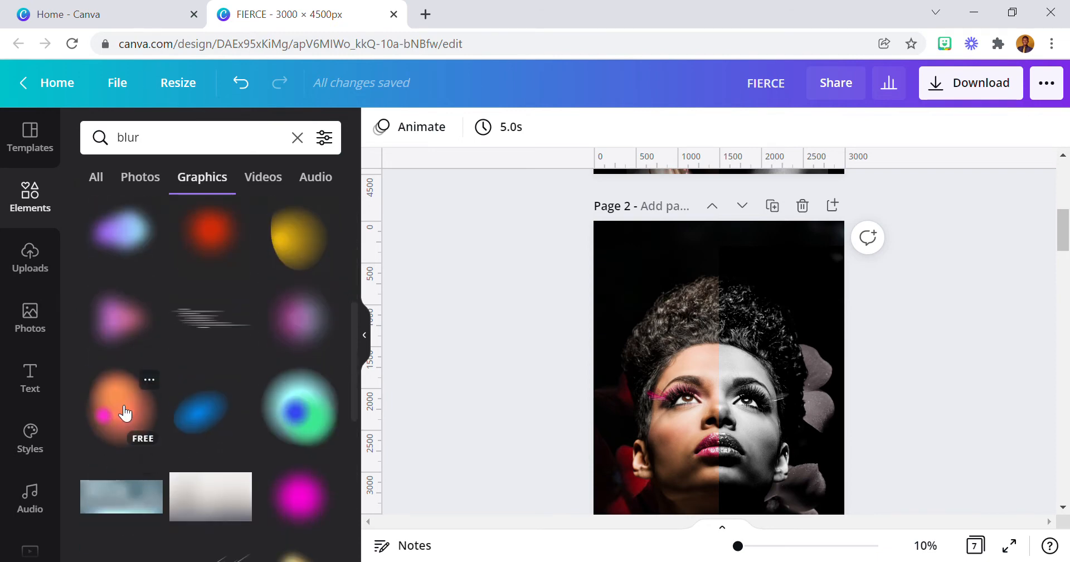
pyautogui.click(112, 425)
# - Recolour all three colours of the blur graphic to black
pyautogui.click(380, 127)
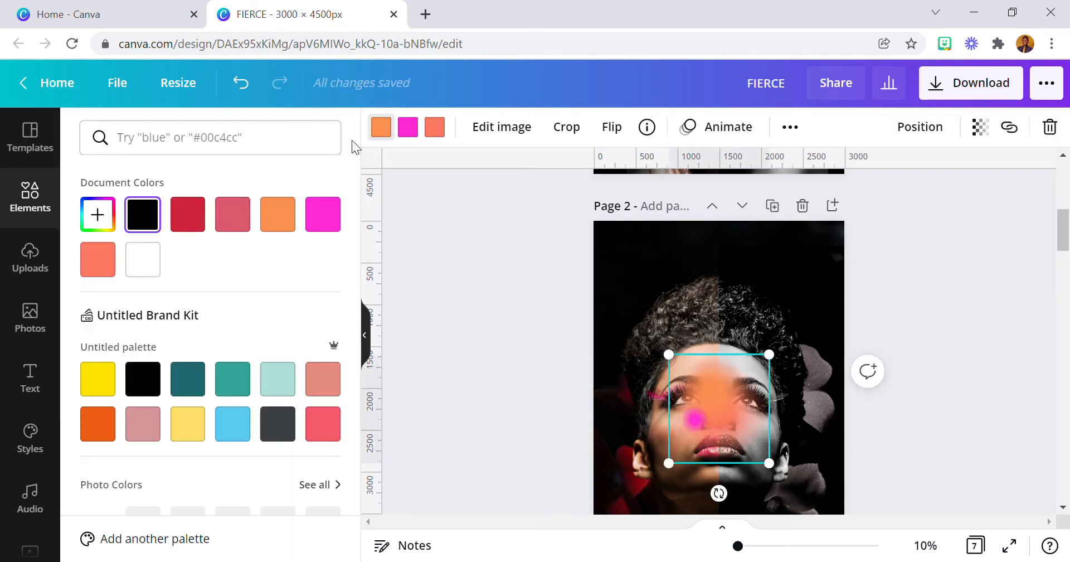
pyautogui.click(142, 214)
pyautogui.click(408, 140)
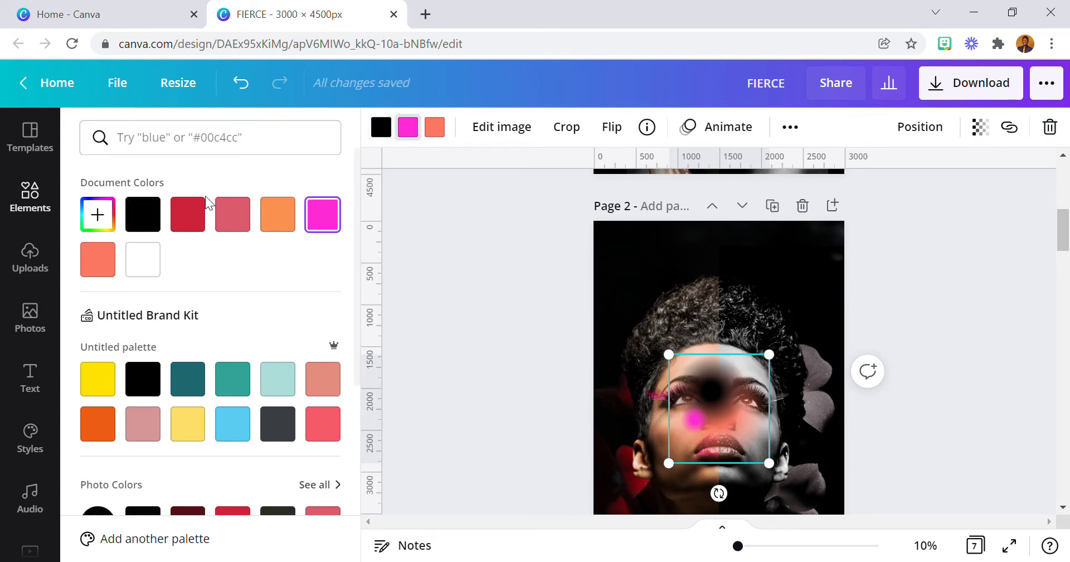
pyautogui.click(142, 214)
pyautogui.click(142, 214)
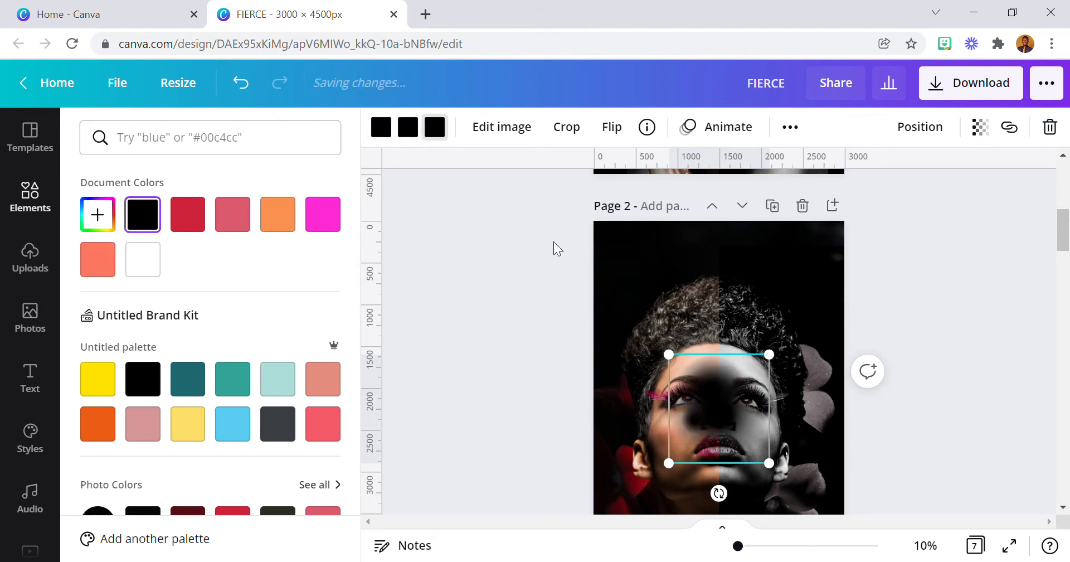
# - Move the black blur over the portrait's lower-left shoulder so it covers the hard cut-off edge of the clothing
pyautogui.scroll(-2, 676, 291)
pyautogui.moveTo(693, 318); pyautogui.dragTo(686, 376)
pyautogui.scroll(-4, 696, 335)
pyautogui.scroll(2, 717, 285)
pyautogui.moveTo(717, 286); pyautogui.dragTo(640, 408)
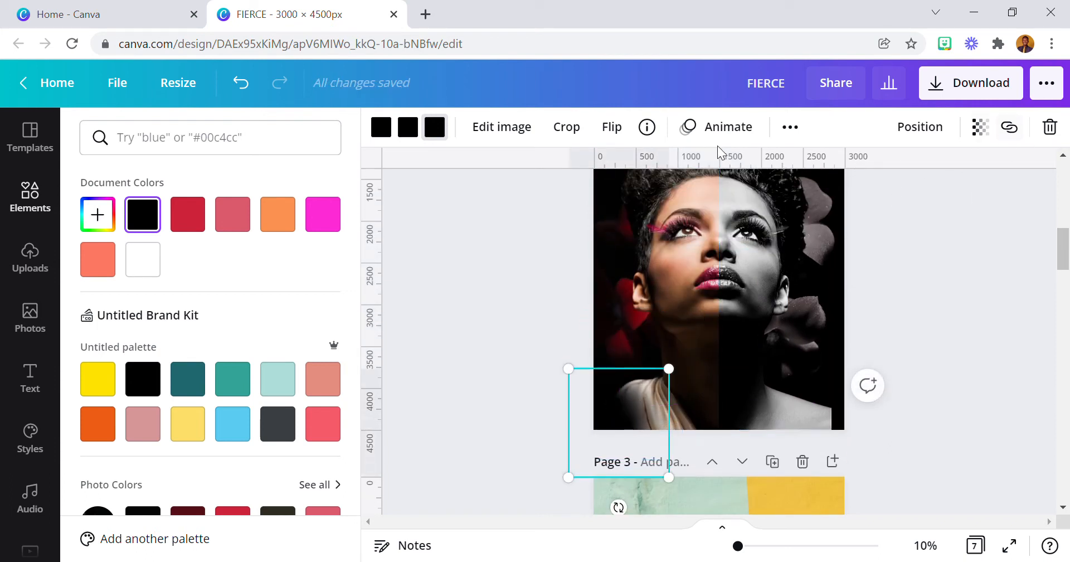
# - Duplicate the black blur and place the copy over the shoulder edge in the lower-right corner of page 2
pyautogui.click(790, 127)
pyautogui.moveTo(607, 403)
pyautogui.mouseDown()
pyautogui.moveTo(828, 389)
pyautogui.moveTo(840, 407)
pyautogui.moveTo(821, 396)
pyautogui.mouseUp()
pyautogui.click(920, 302)
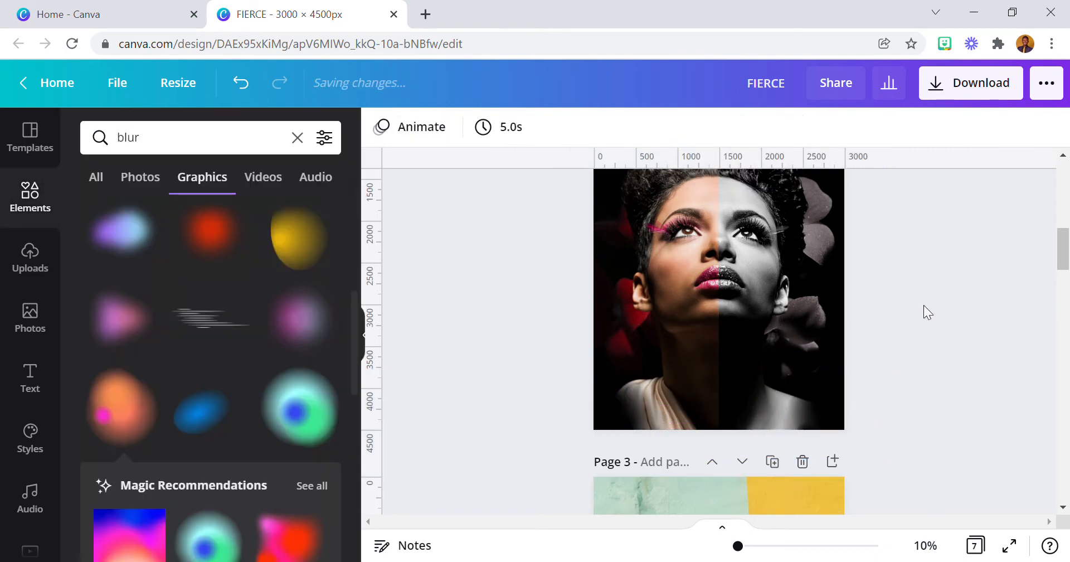
# - Set the left blur's transparency to 89 and slightly lower the right blur's transparency value as well
pyautogui.click(614, 380)
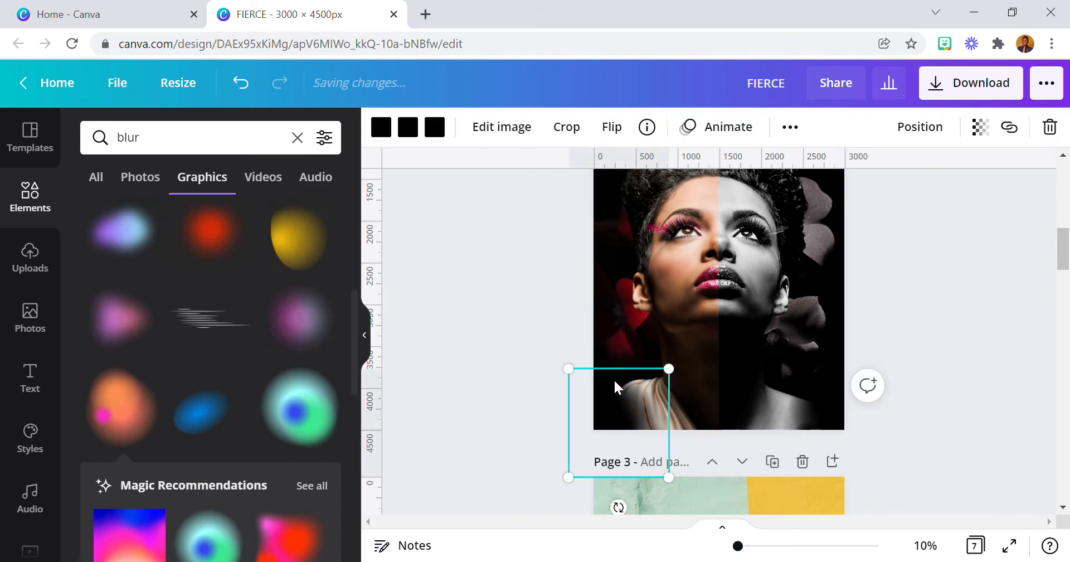
pyautogui.click(981, 128)
pyautogui.moveTo(925, 184)
pyautogui.mouseDown()
pyautogui.moveTo(908, 184)
pyautogui.moveTo(918, 192)
pyautogui.mouseUp()
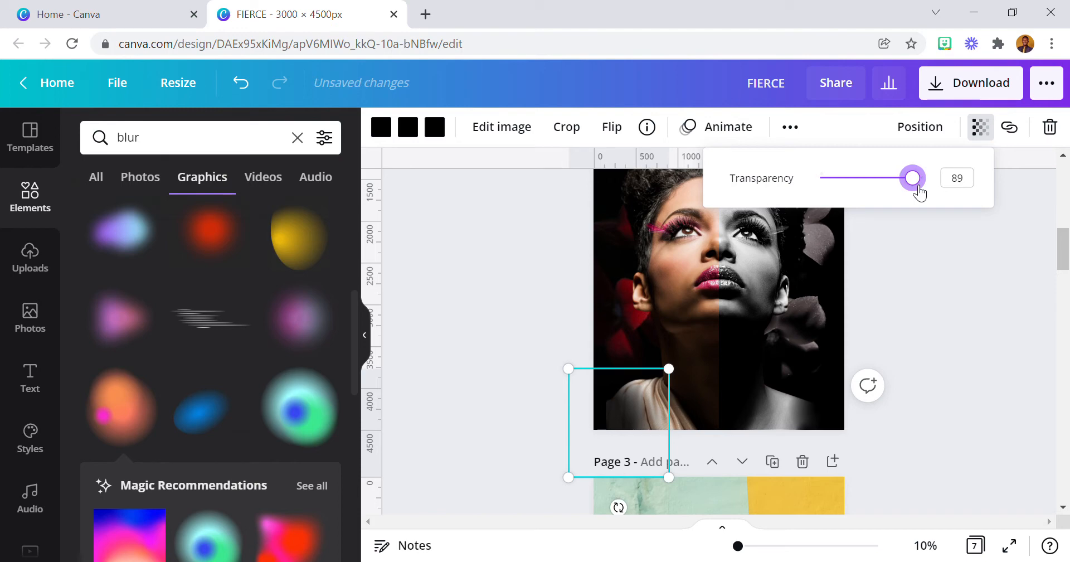
pyautogui.click(817, 413)
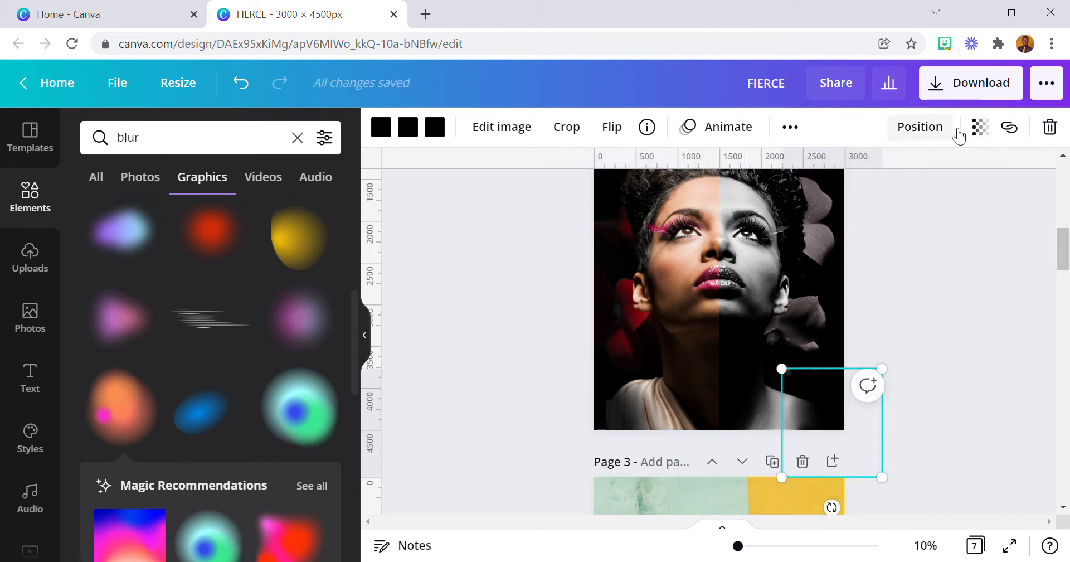
pyautogui.click(980, 128)
pyautogui.moveTo(927, 181); pyautogui.dragTo(917, 184)
pyautogui.click(928, 310)
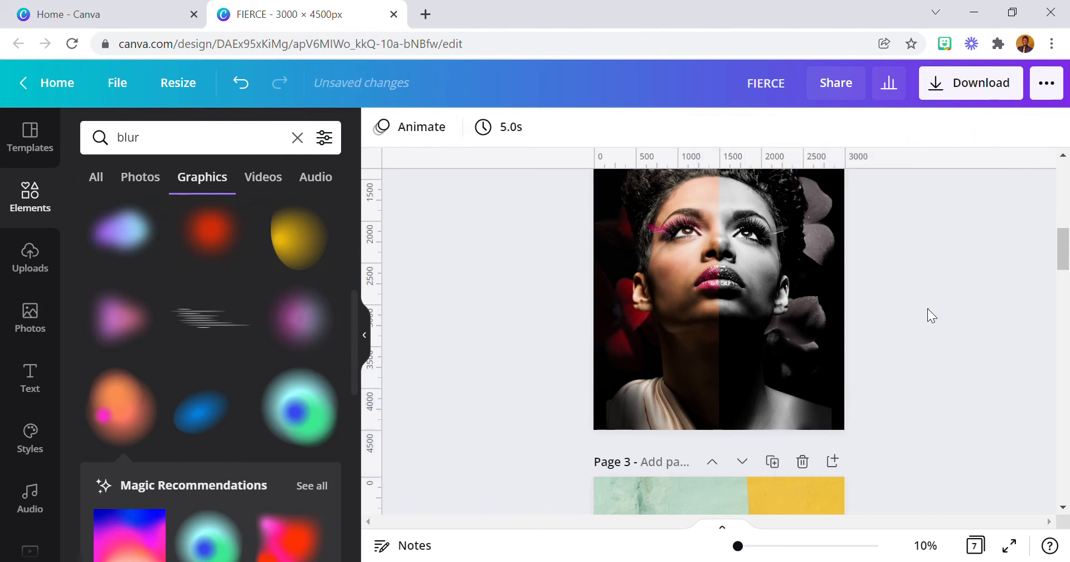
# - Add the recently used red flowers photo to page 2 and remove its background with Background Remover
pyautogui.scroll(2, 930, 304)
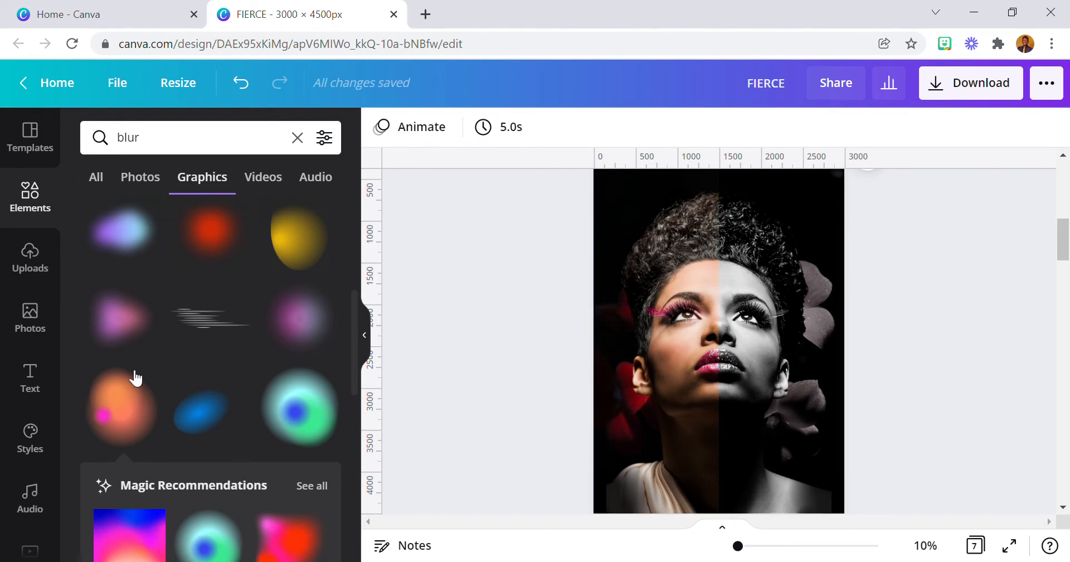
pyautogui.click(32, 322)
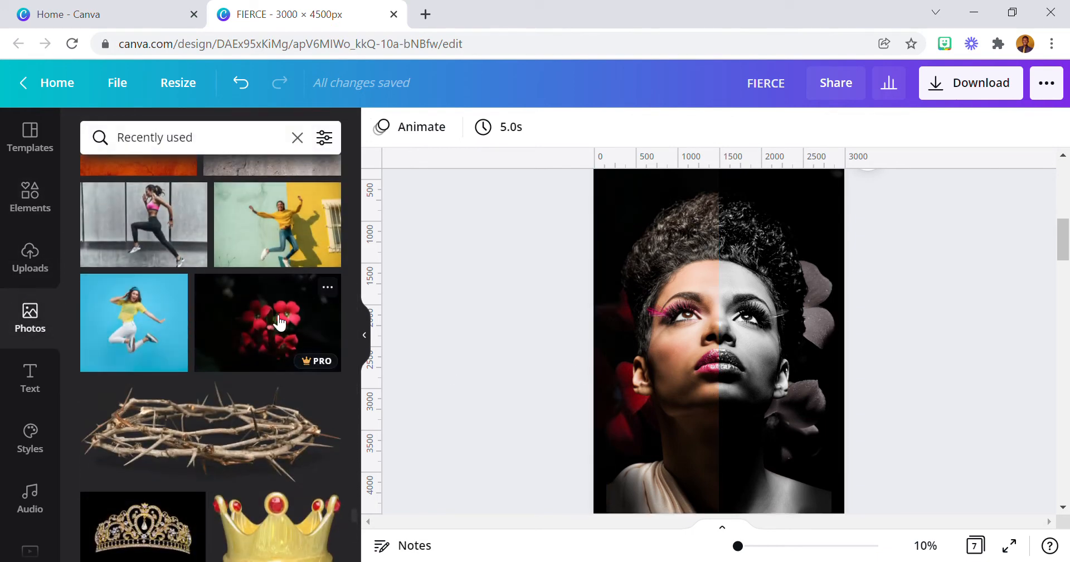
pyautogui.click(280, 322)
pyautogui.click(407, 127)
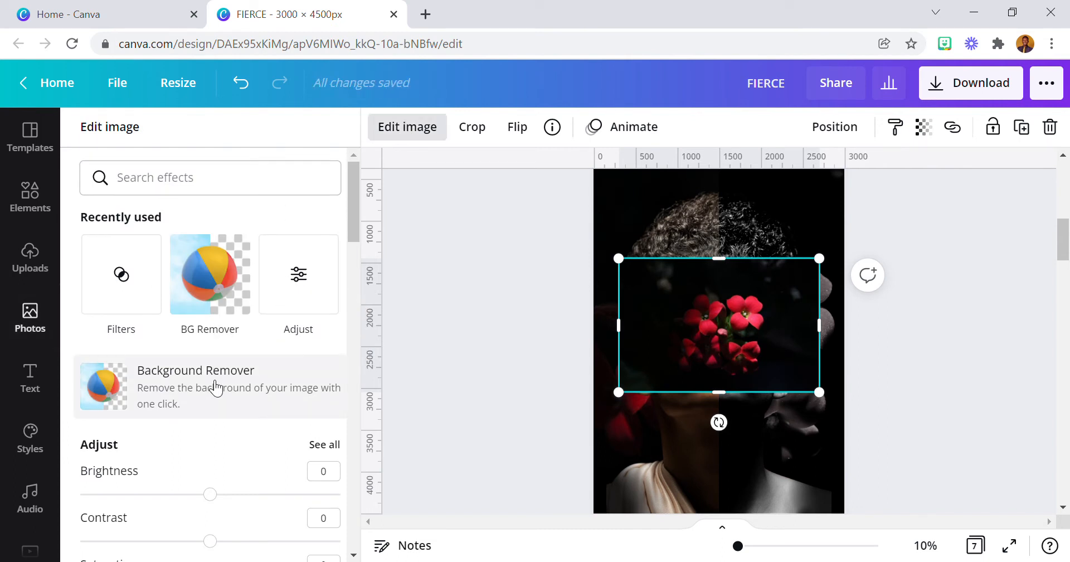
pyautogui.click(216, 388)
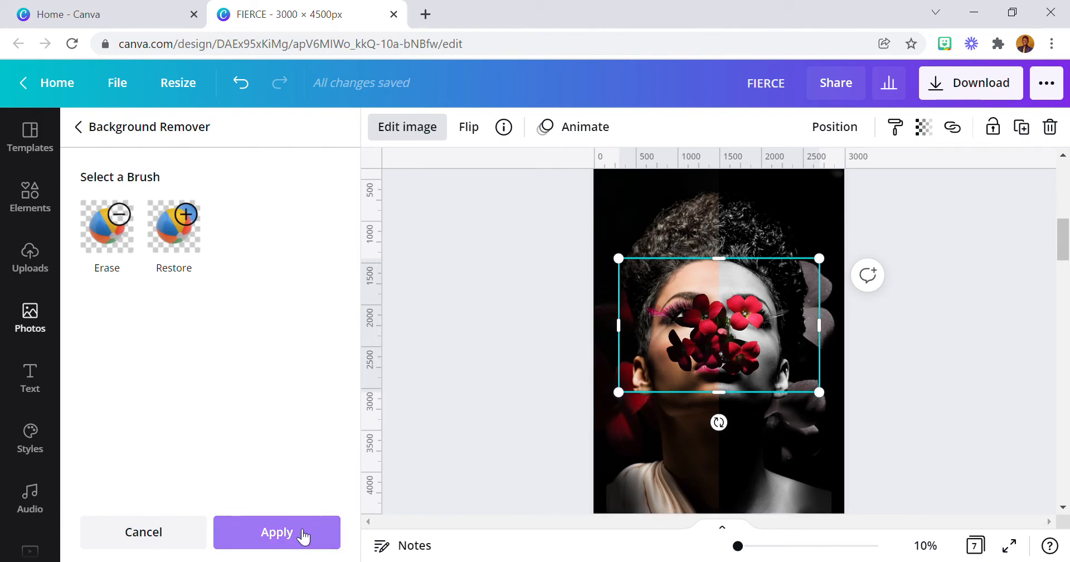
pyautogui.click(303, 533)
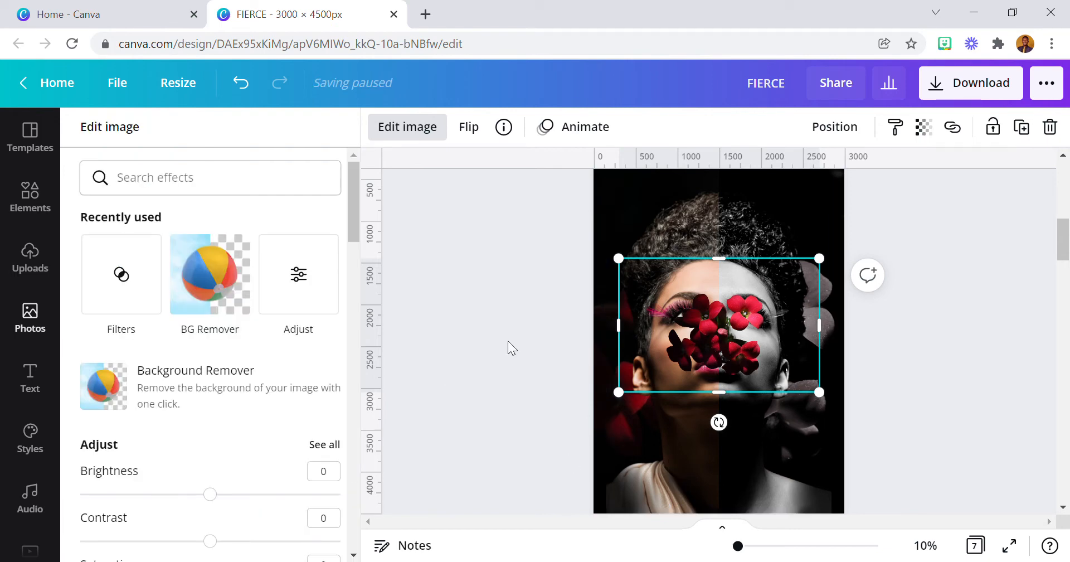
pyautogui.click(555, 362)
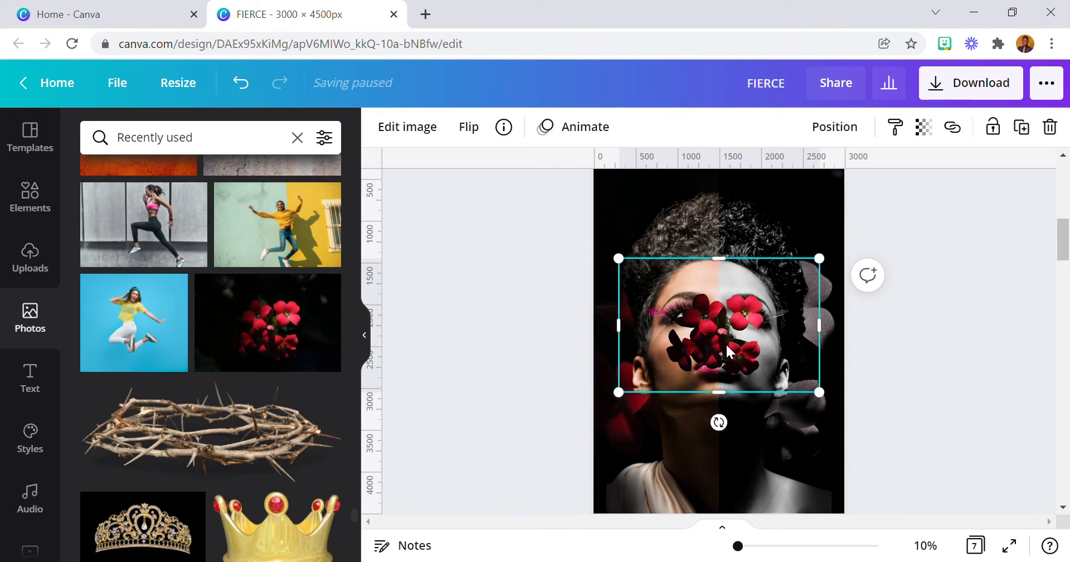
# - Move the red flowers onto the hair in the upper left of the portrait and crop the image's left side
pyautogui.click(546, 356)
pyautogui.moveTo(720, 381); pyautogui.dragTo(663, 271)
pyautogui.click(575, 369)
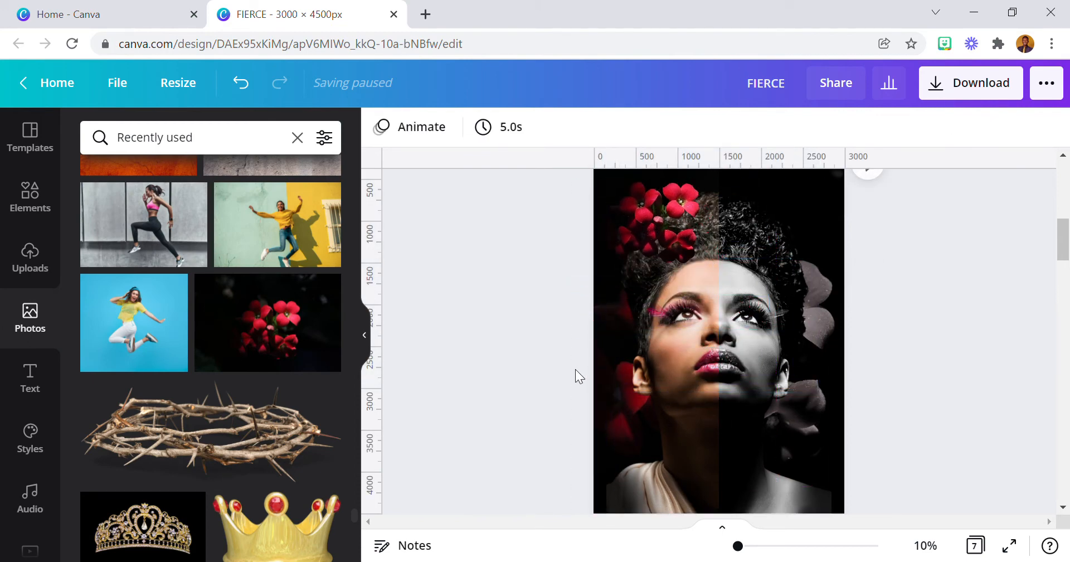
pyautogui.scroll(2, 576, 371)
pyautogui.click(674, 330)
pyautogui.moveTo(557, 310); pyautogui.dragTo(590, 309)
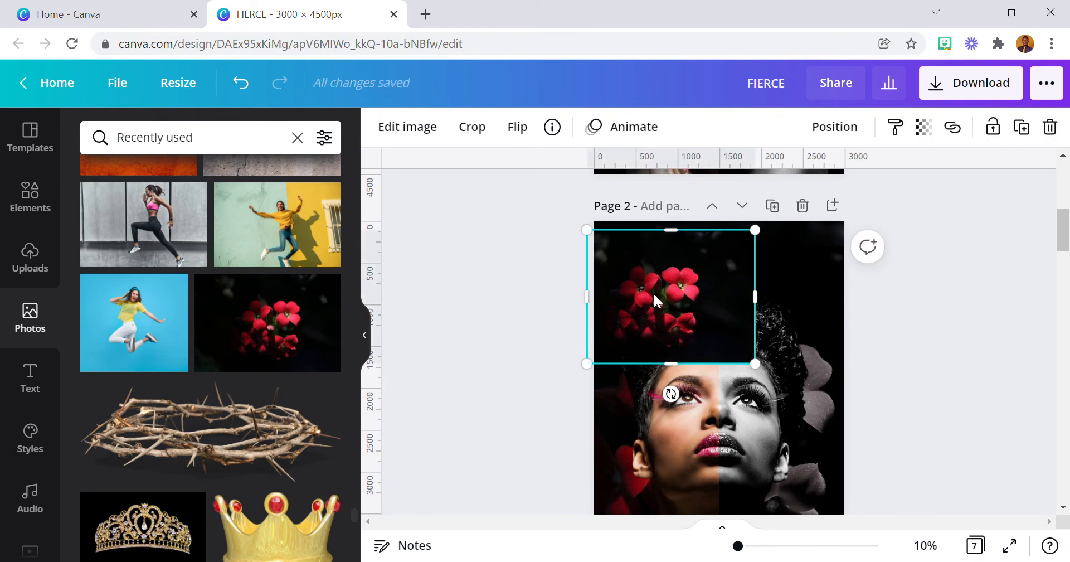
# - Run Background Remover on the cropped red flowers over the hair and apply the result
pyautogui.click(410, 132)
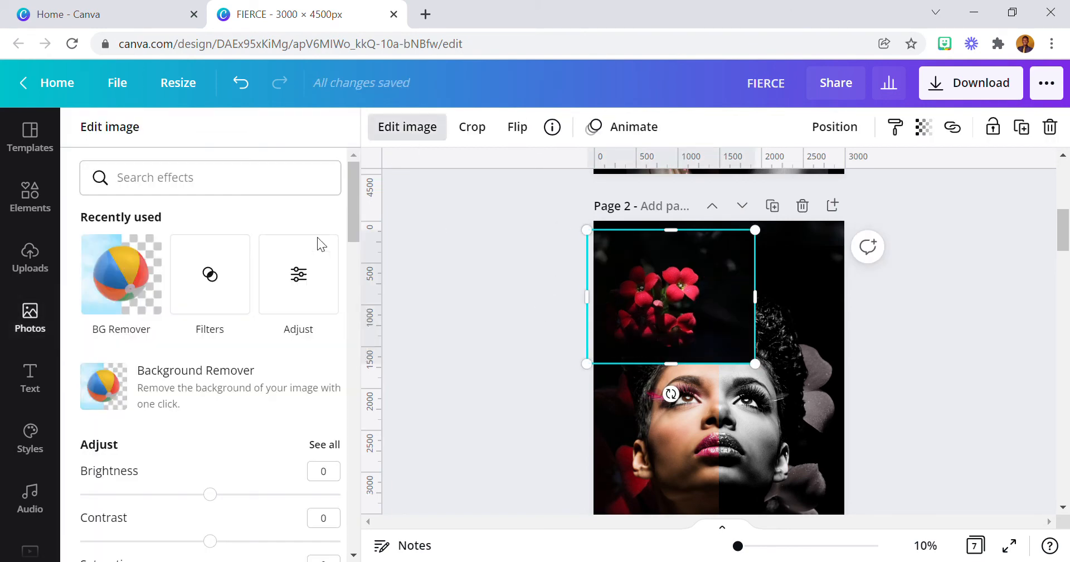
pyautogui.click(283, 397)
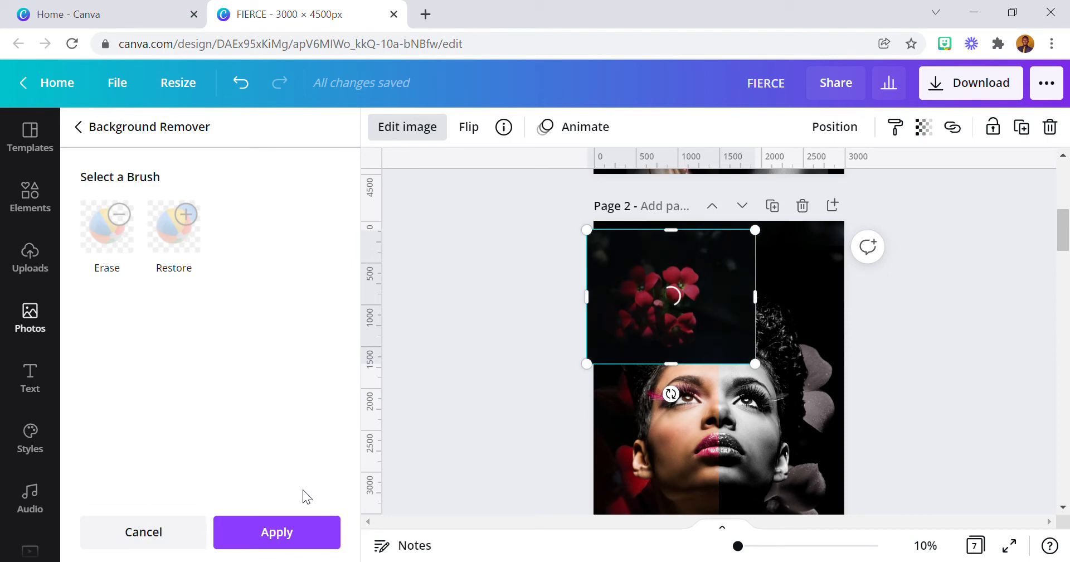
pyautogui.click(302, 525)
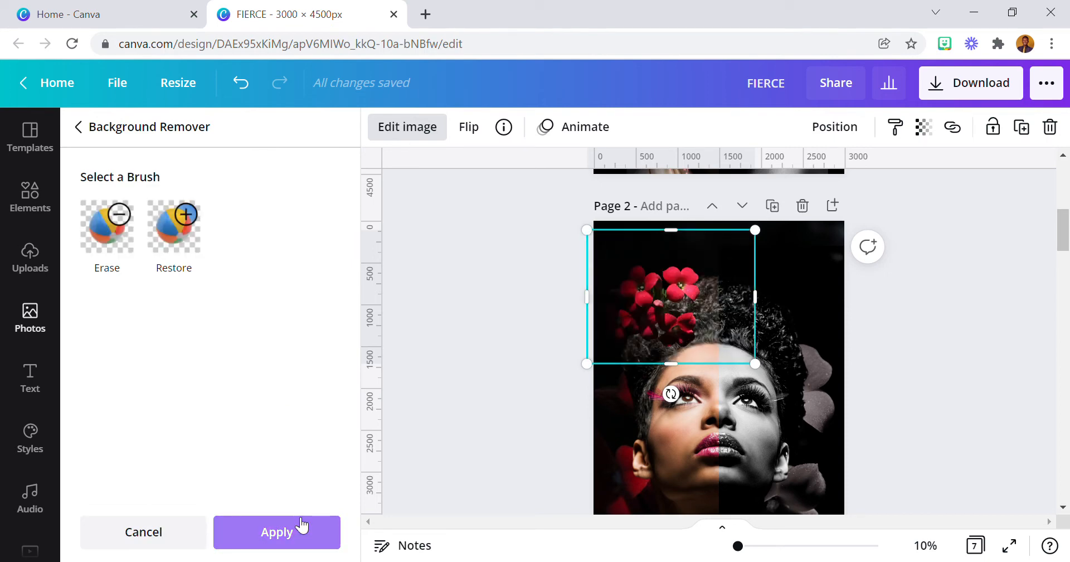
pyautogui.click(301, 526)
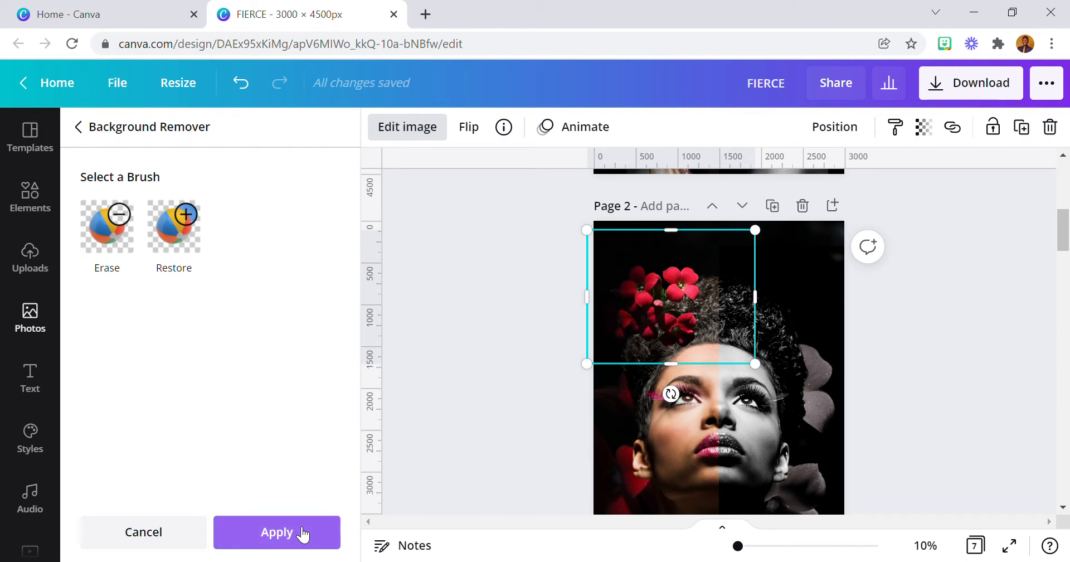
pyautogui.click(533, 390)
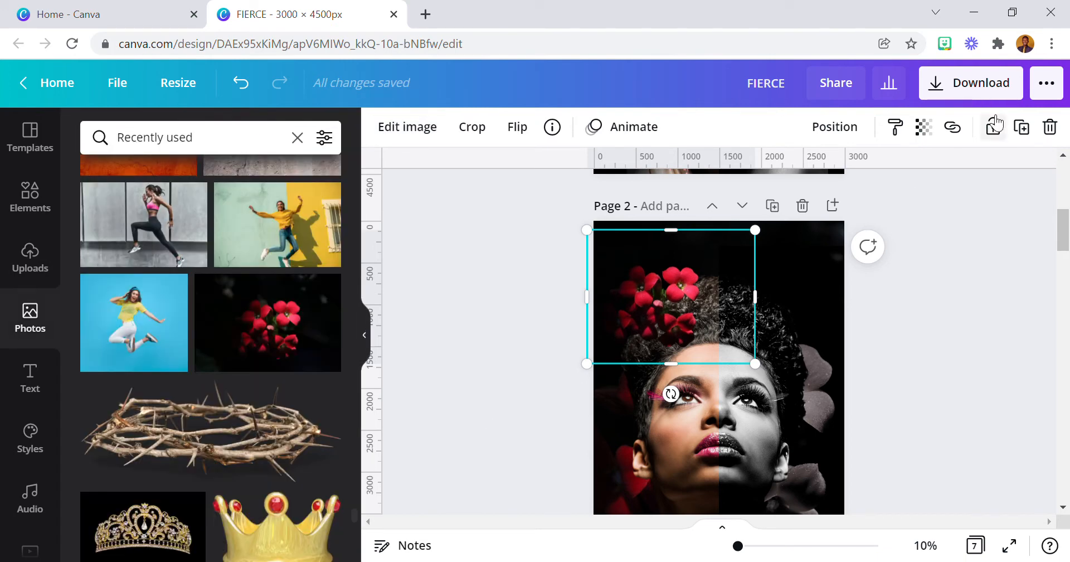
# - Duplicate the red flowers and place an enlarged copy over the hair on the right half of the portrait
pyautogui.click(1023, 132)
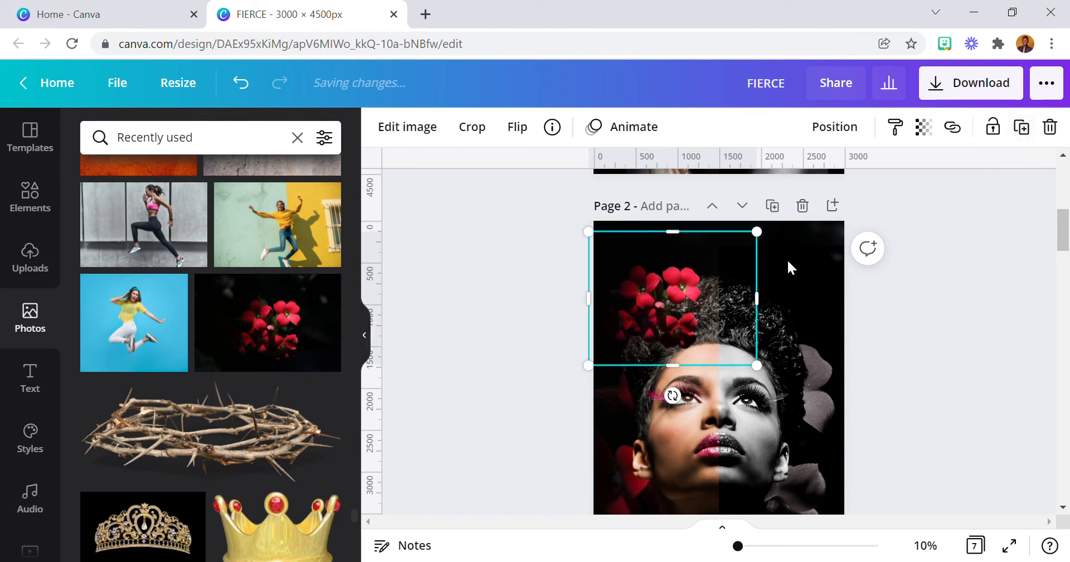
pyautogui.moveTo(706, 295); pyautogui.dragTo(835, 279)
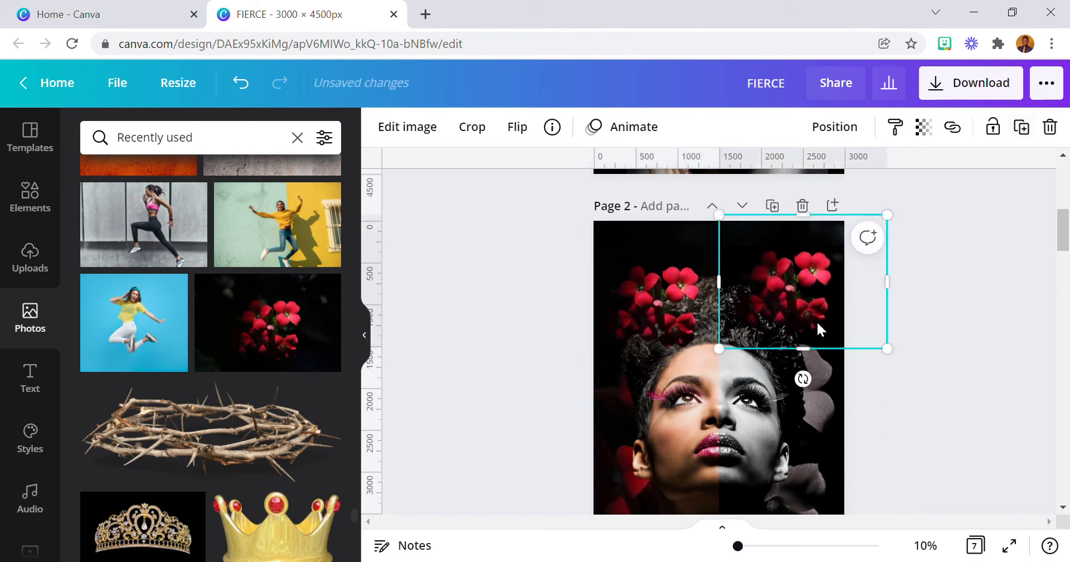
pyautogui.moveTo(736, 361); pyautogui.dragTo(657, 405)
pyautogui.moveTo(808, 353); pyautogui.dragTo(838, 334)
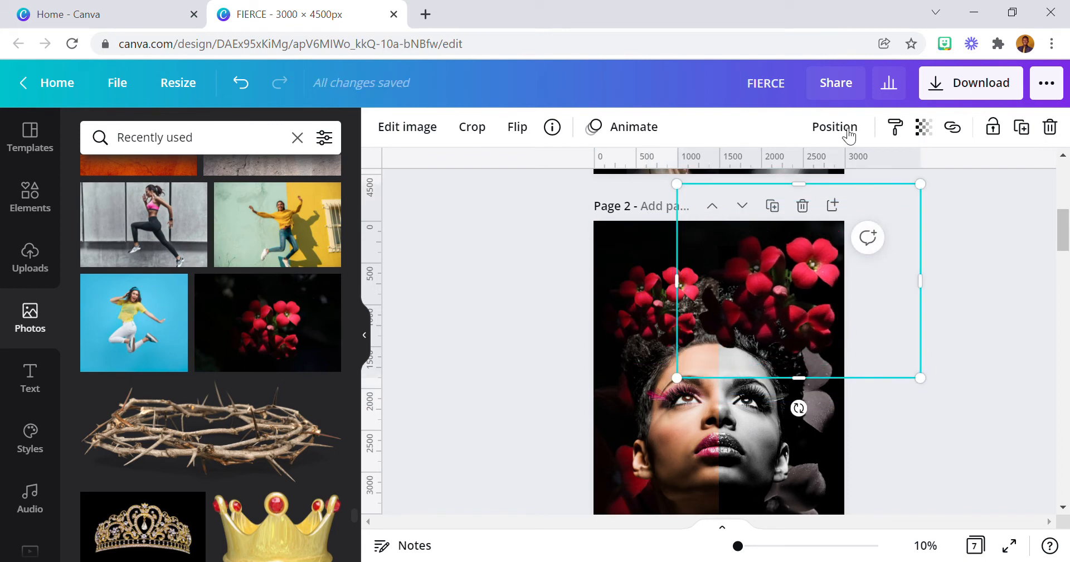
# - Apply the Street filter to the enlarged flowers on the black-and-white half
pyautogui.click(409, 127)
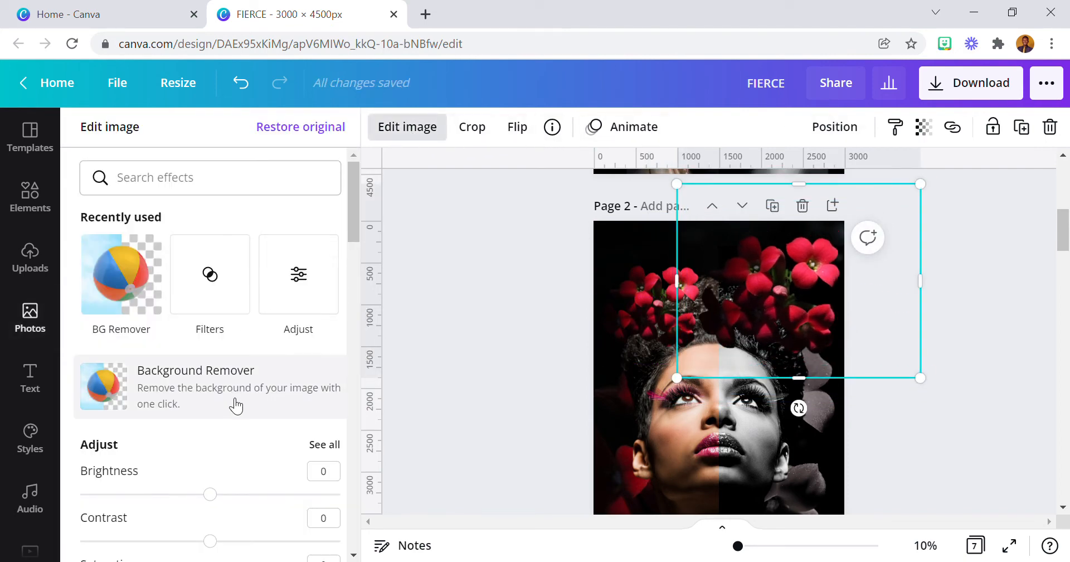
pyautogui.click(209, 273)
pyautogui.scroll(-7, 298, 430)
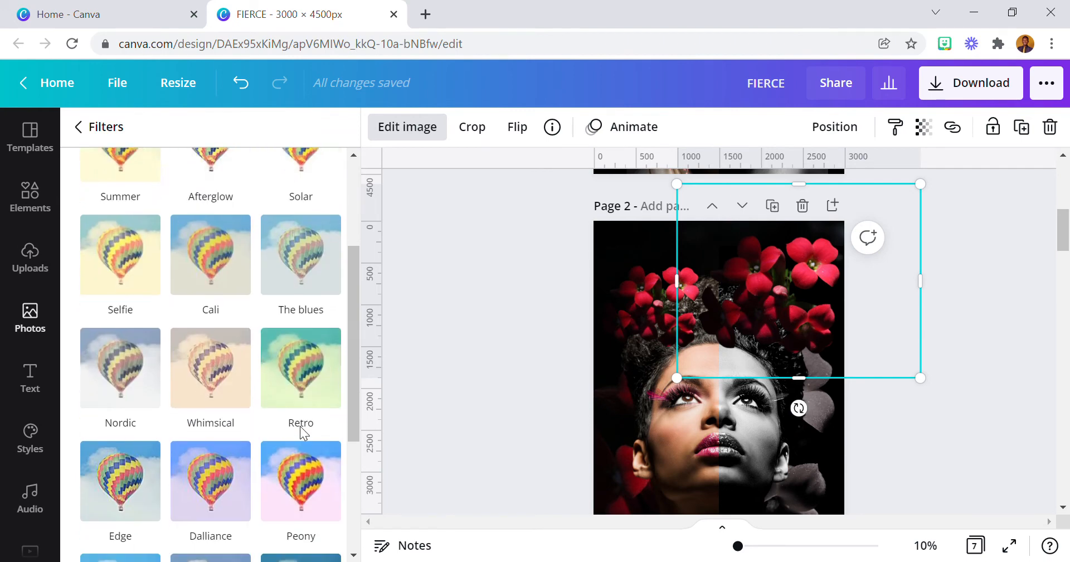
pyautogui.click(239, 473)
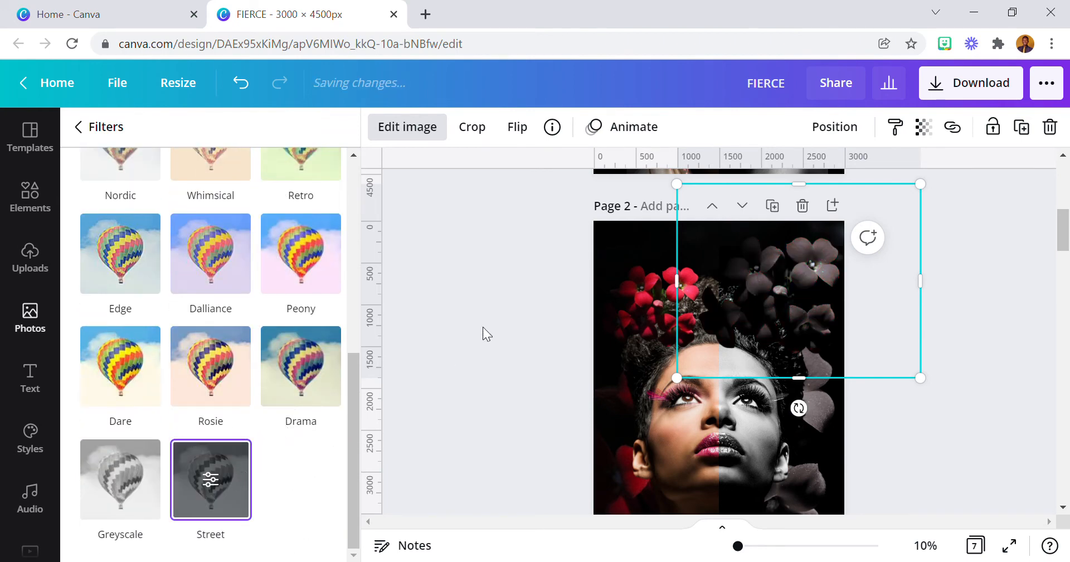
pyautogui.click(865, 129)
pyautogui.click(824, 184)
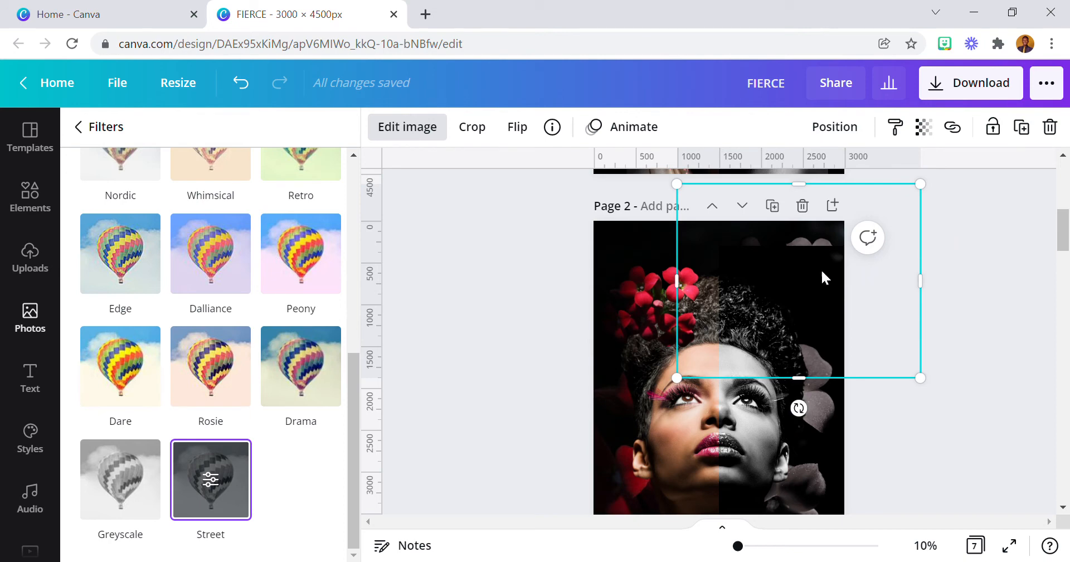
pyautogui.moveTo(796, 256)
pyautogui.mouseDown()
pyautogui.moveTo(808, 261)
pyautogui.moveTo(721, 268)
pyautogui.moveTo(808, 241)
pyautogui.mouseUp()
pyautogui.moveTo(804, 247); pyautogui.dragTo(812, 240)
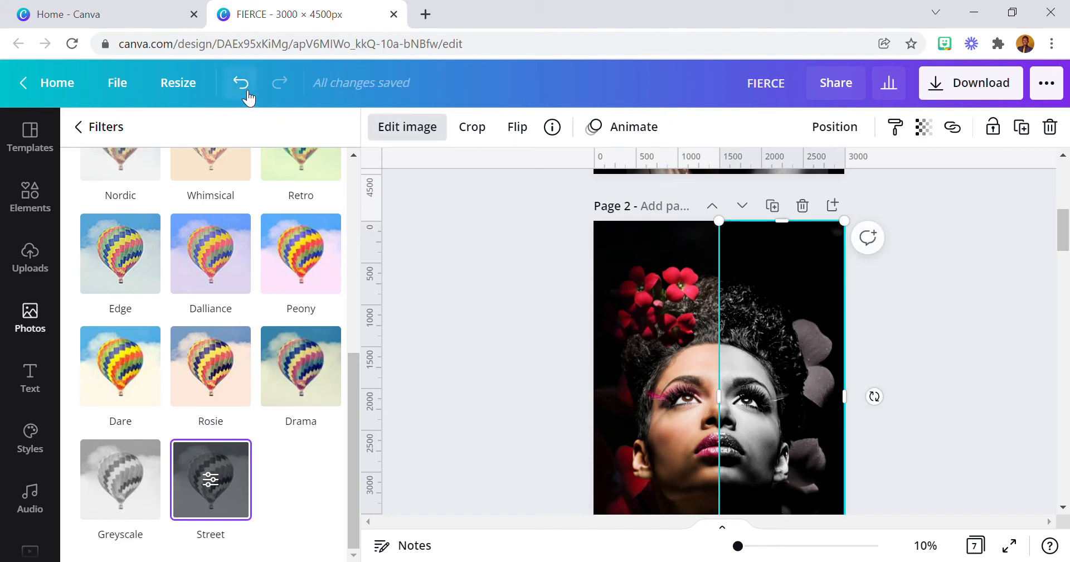
pyautogui.click(246, 93)
pyautogui.click(247, 88)
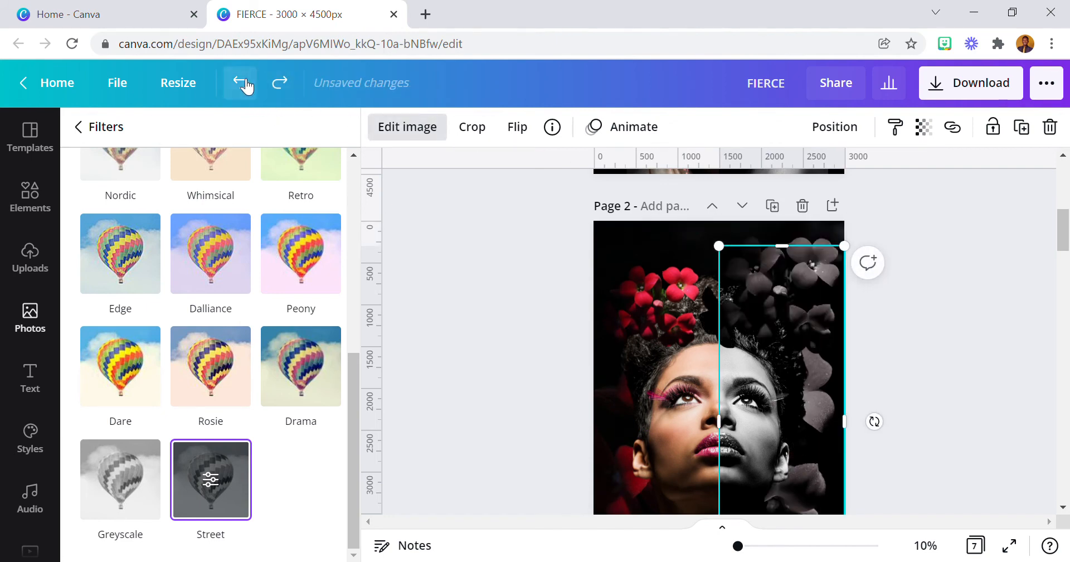
pyautogui.click(247, 87)
pyautogui.click(280, 83)
# - Nudge the greyscale flowers up, send them one layer backward behind the hair and set their transparency to 62
pyautogui.moveTo(898, 294); pyautogui.dragTo(807, 295)
pyautogui.click(839, 127)
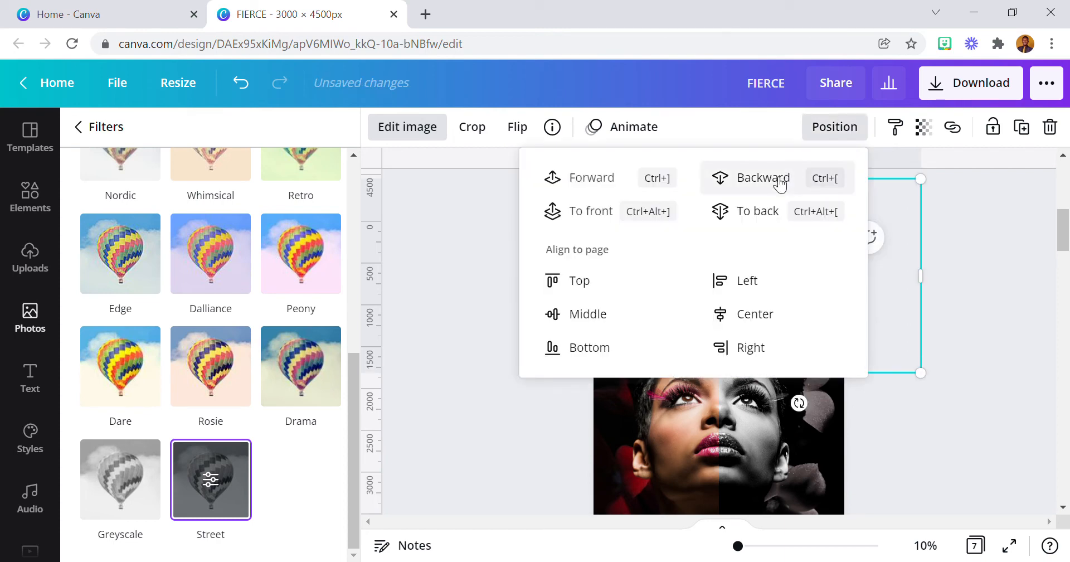
pyautogui.click(799, 188)
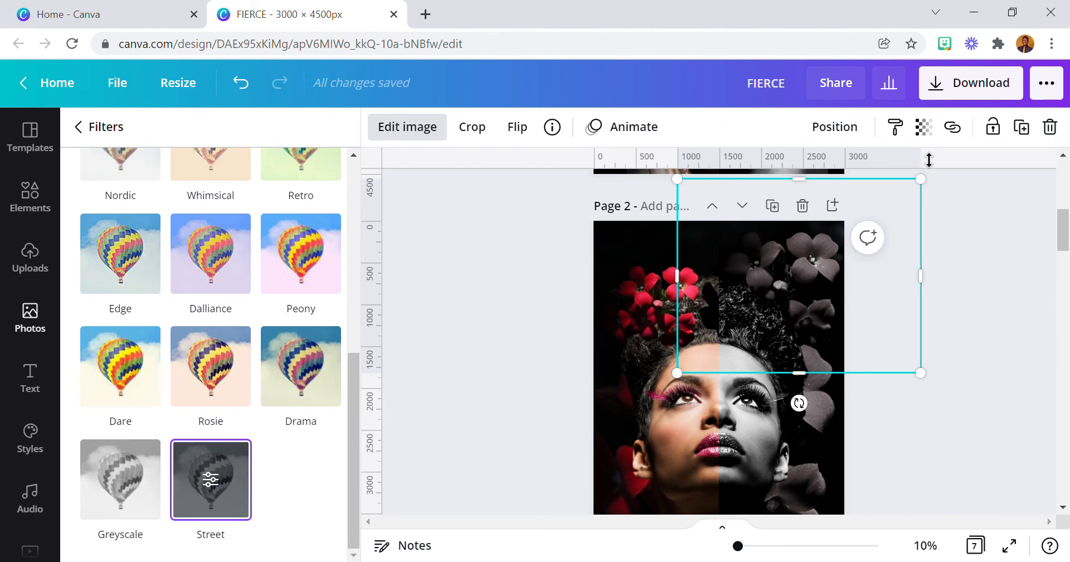
pyautogui.click(923, 127)
pyautogui.moveTo(872, 178); pyautogui.dragTo(834, 200)
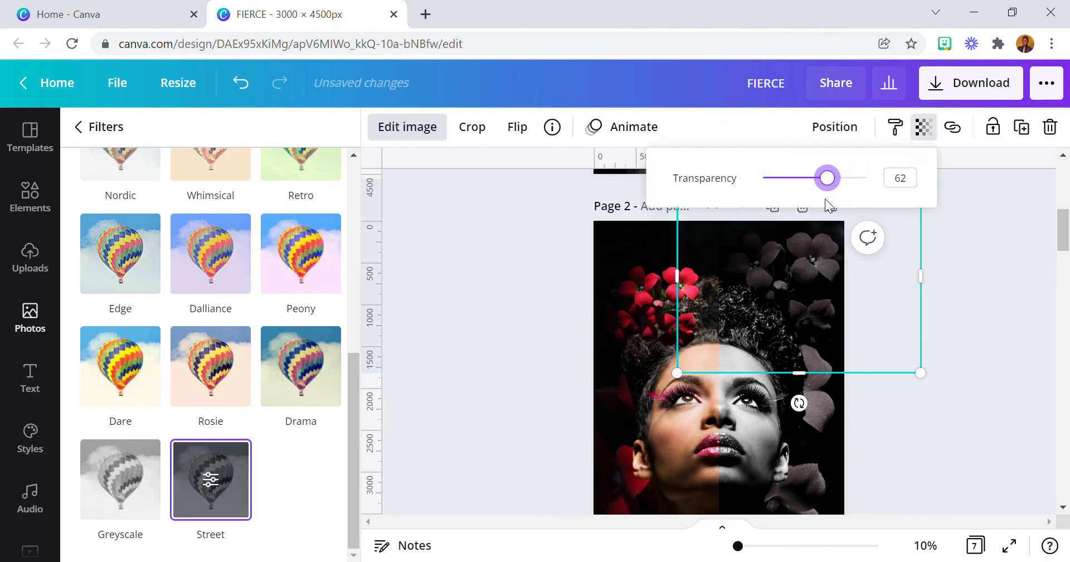
# - Delete the red flowers over the left side of the hair
pyautogui.click(630, 303)
pyautogui.click(1055, 133)
# - Send the greyscale flowers one layer backward and adjust their position beside the hair in the upper right of page 2
pyautogui.click(825, 248)
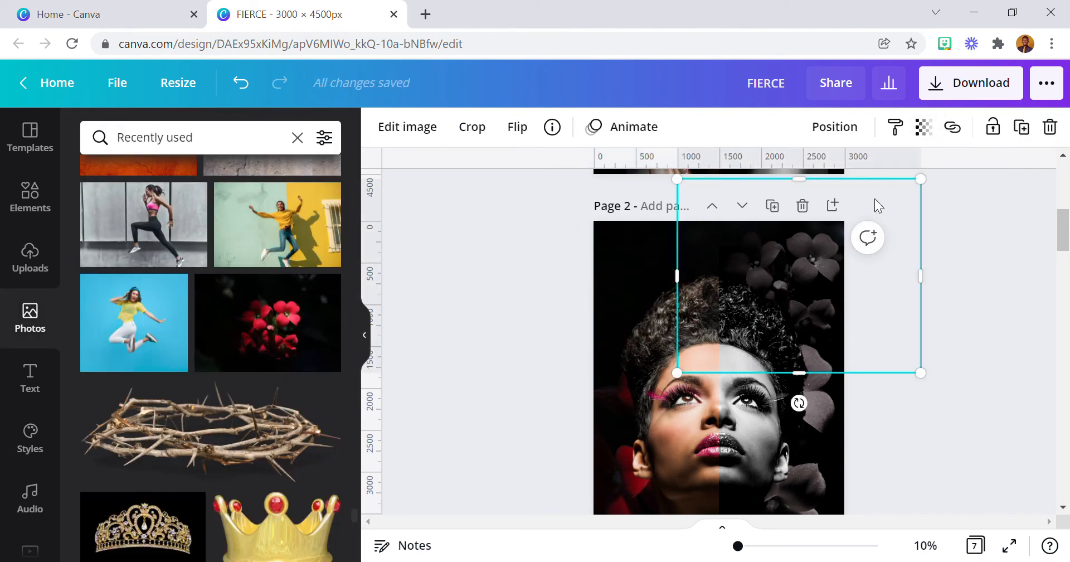
pyautogui.click(810, 265)
pyautogui.click(815, 233)
pyautogui.moveTo(825, 244); pyautogui.dragTo(826, 232)
pyautogui.click(831, 127)
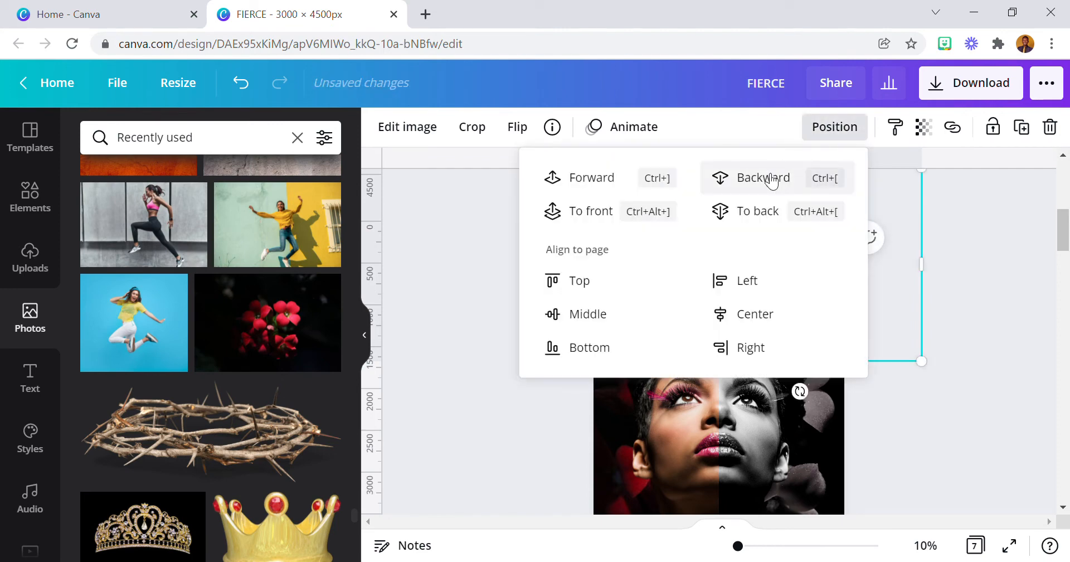
pyautogui.click(771, 180)
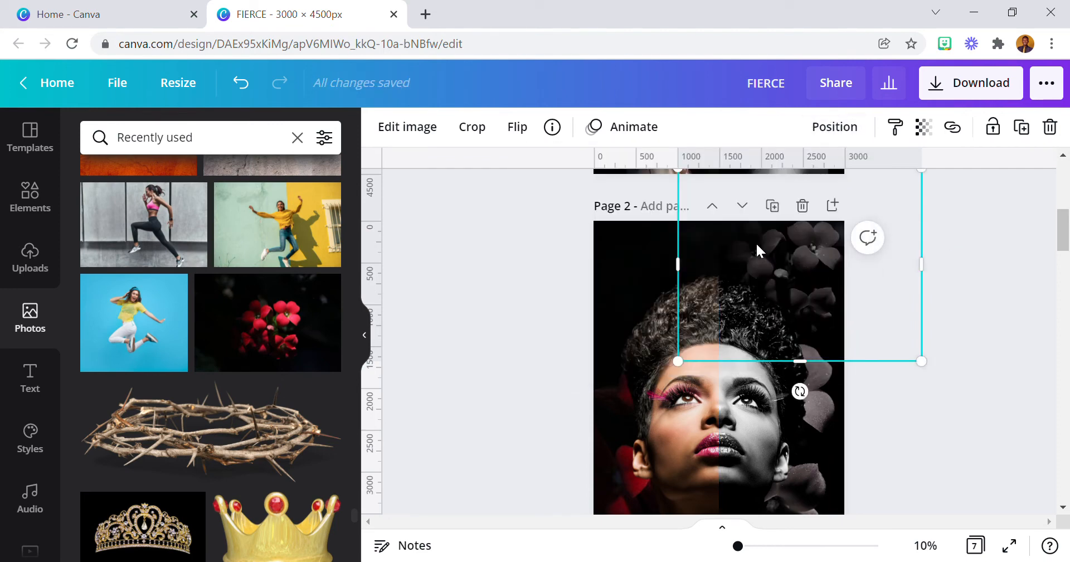
pyautogui.moveTo(756, 241); pyautogui.dragTo(760, 263)
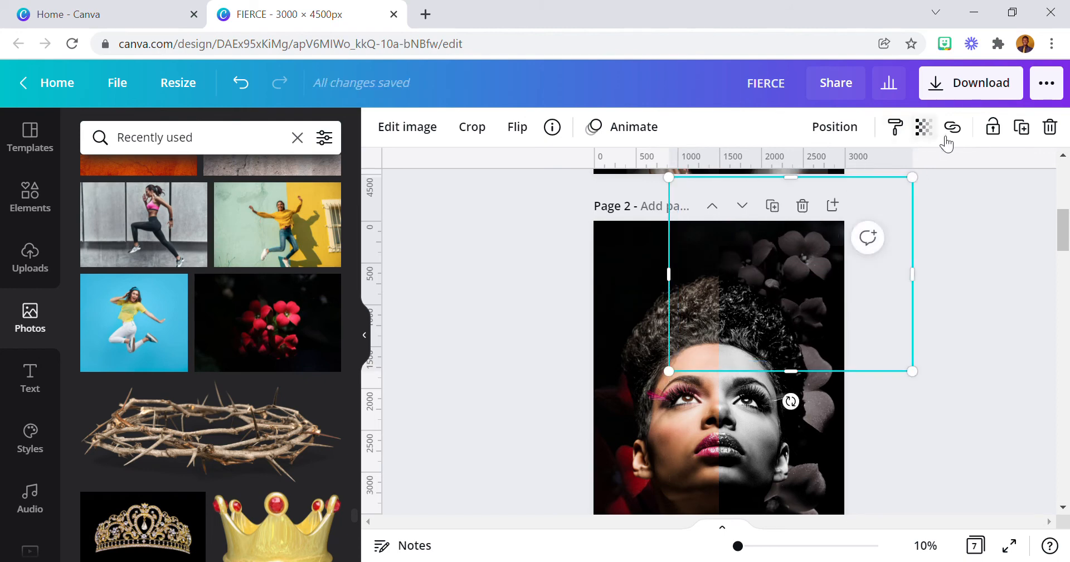
# - Make a horizontally flipped copy of the greyscale flowers and set its filter to None
pyautogui.click(517, 128)
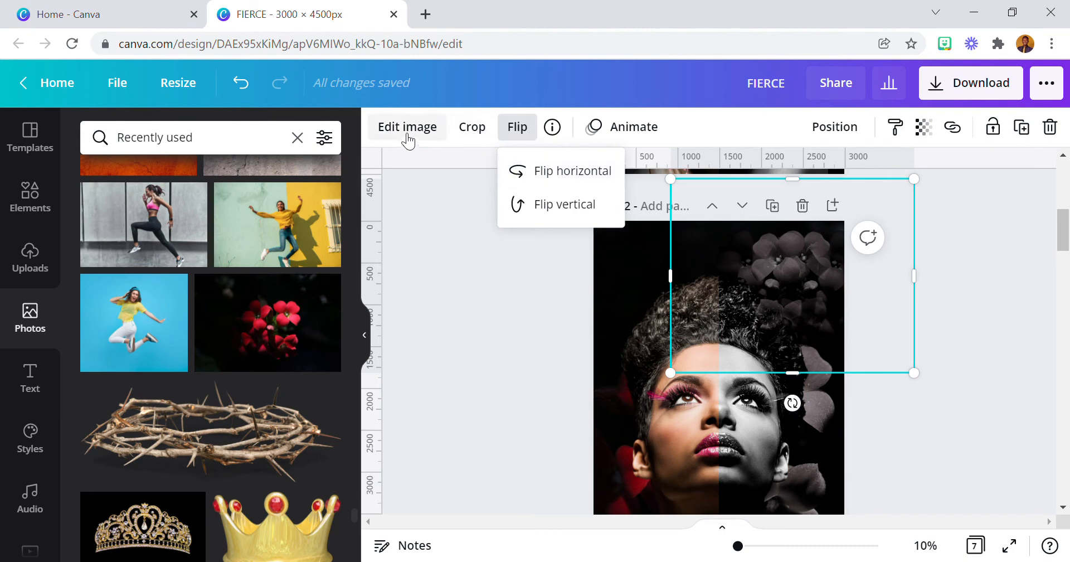
pyautogui.click(439, 138)
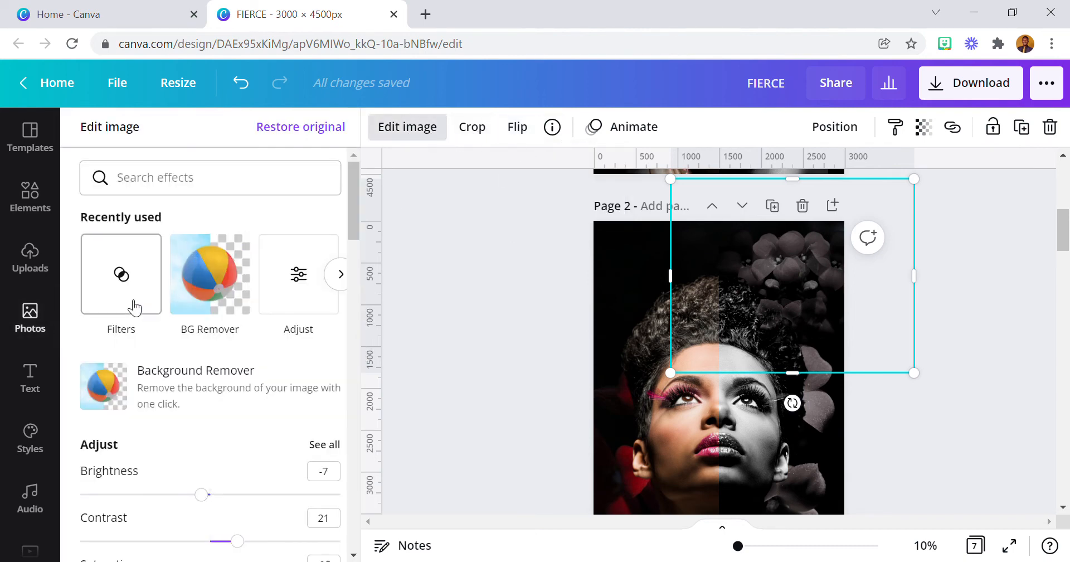
pyautogui.click(130, 296)
pyautogui.scroll(10, 114, 180)
pyautogui.click(120, 207)
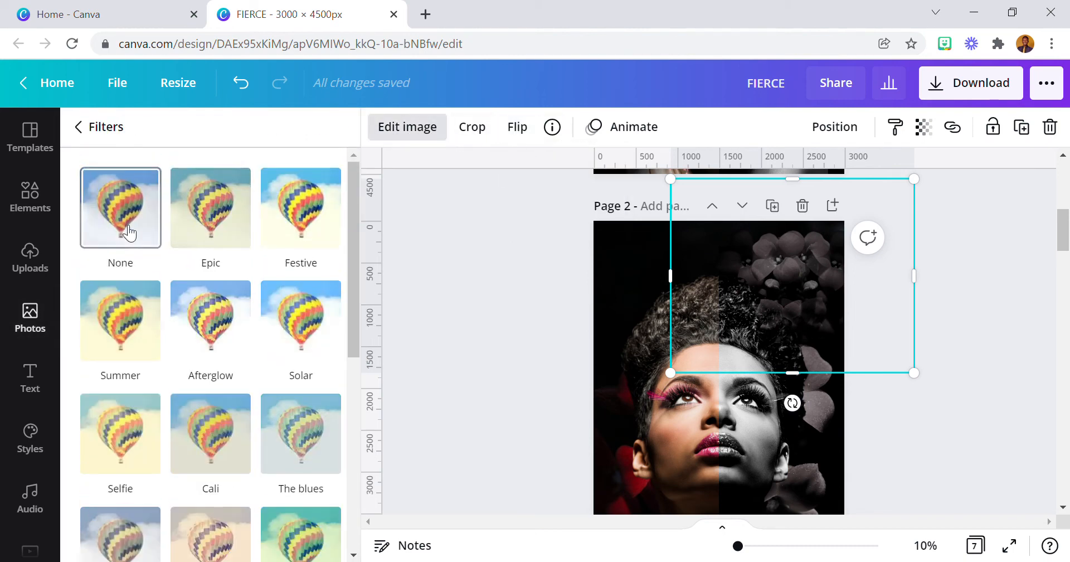
# - Move the mirrored red flowers to the upper left of page 2 and send them backward three times, behind the hair
pyautogui.moveTo(763, 293); pyautogui.dragTo(613, 292)
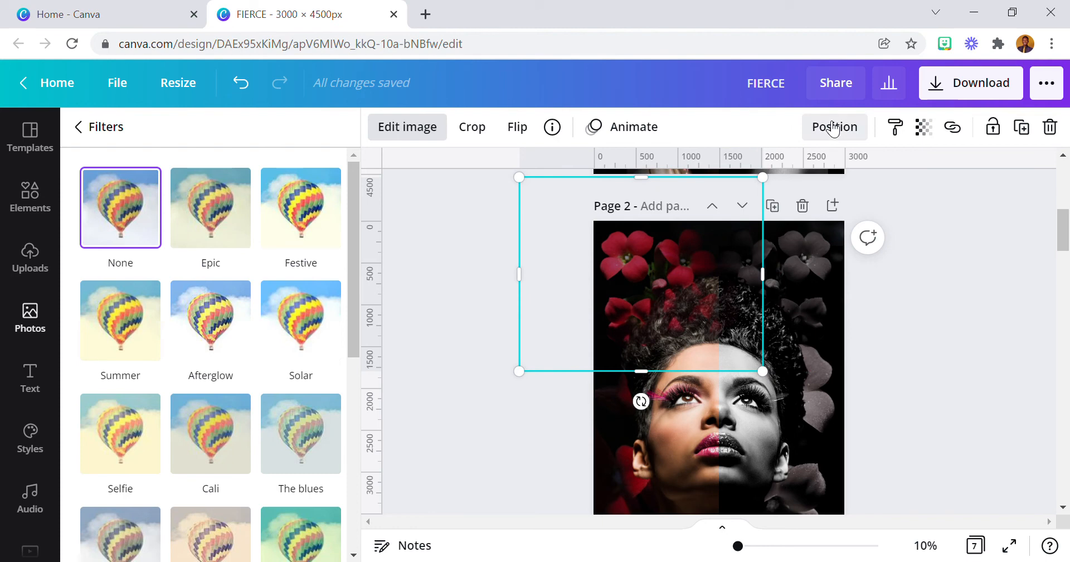
pyautogui.click(833, 128)
pyautogui.click(780, 177)
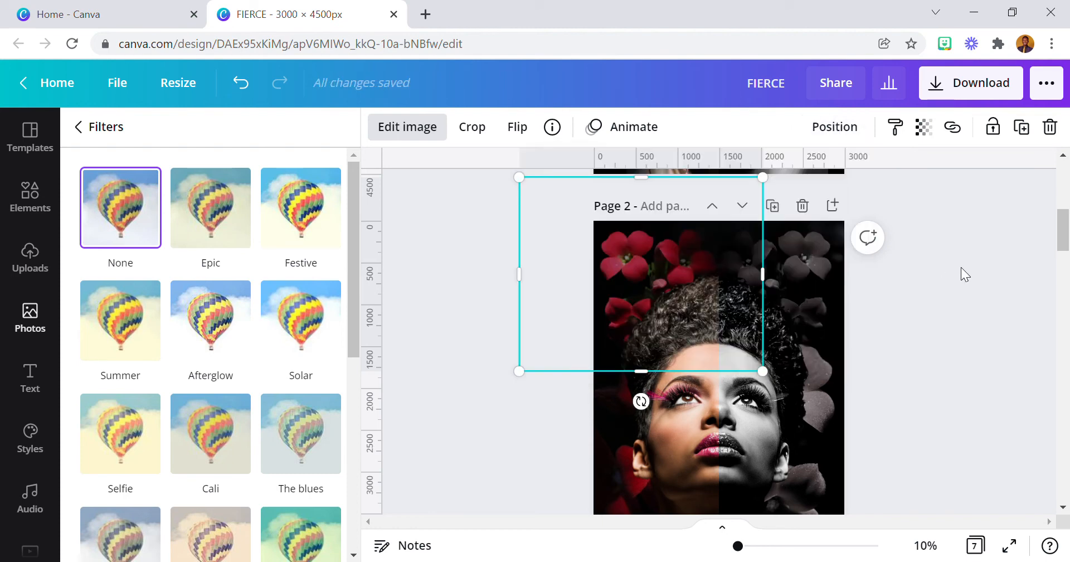
pyautogui.click(834, 127)
pyautogui.click(772, 174)
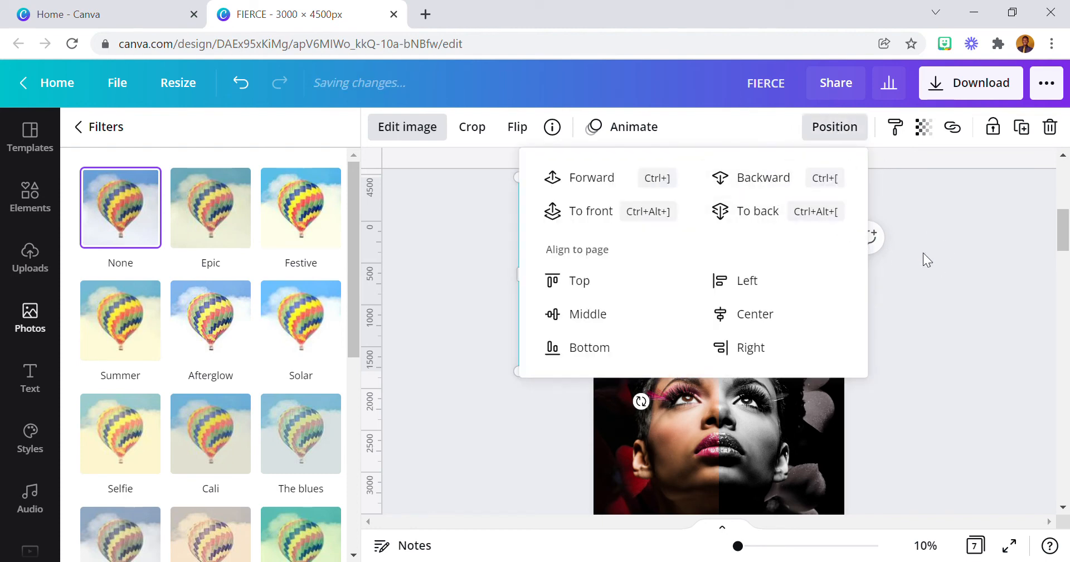
pyautogui.click(840, 134)
pyautogui.click(809, 177)
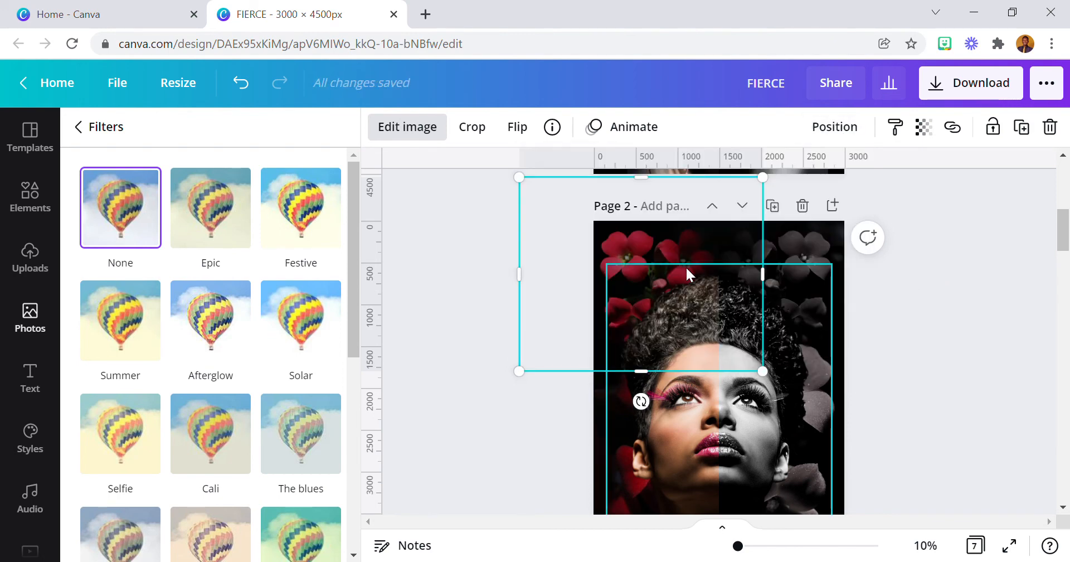
pyautogui.moveTo(658, 262)
pyautogui.mouseDown()
pyautogui.moveTo(662, 272)
pyautogui.moveTo(656, 262)
pyautogui.mouseUp()
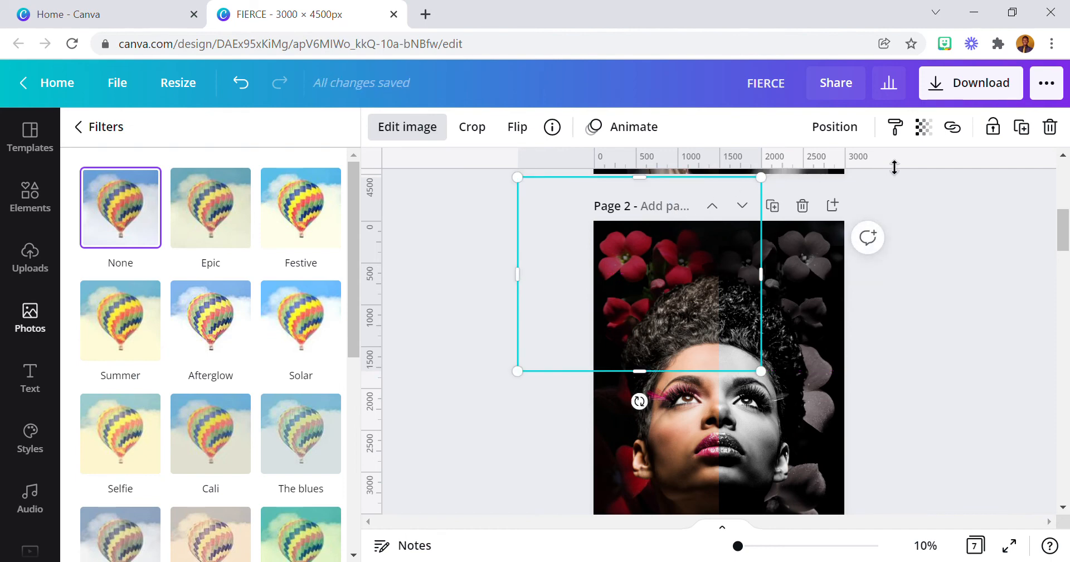
# - Lower the transparency value of the red flowers to about 30 and of the greyscale flowers to about 50
pyautogui.click(923, 127)
pyautogui.moveTo(828, 178); pyautogui.dragTo(800, 192)
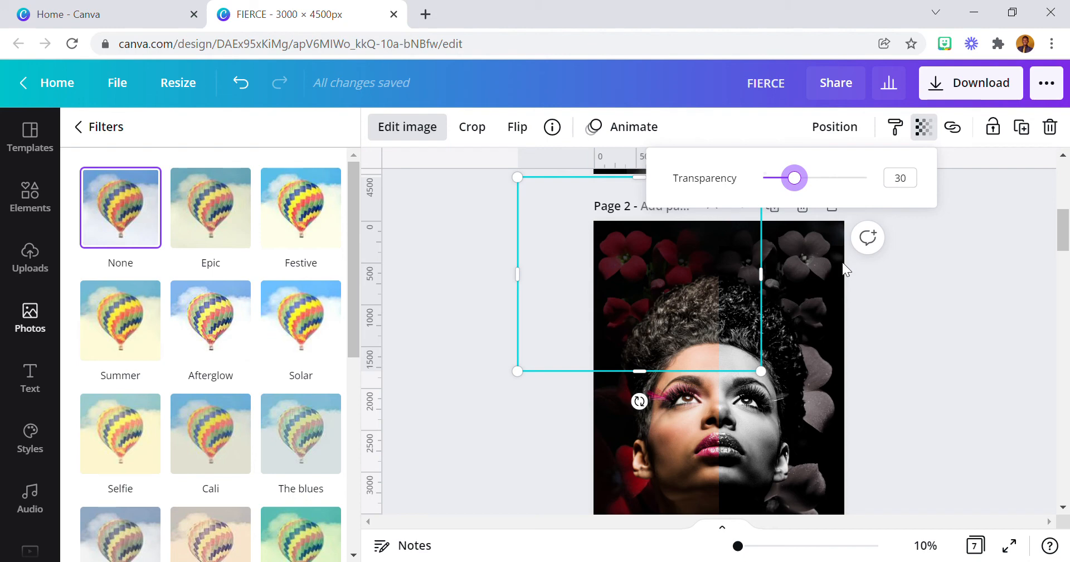
pyautogui.click(824, 249)
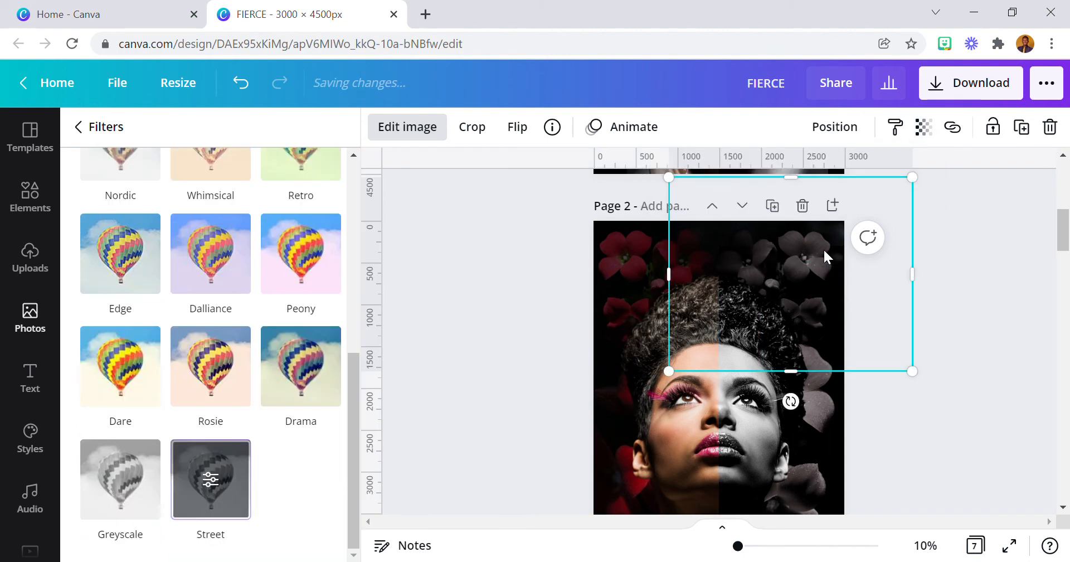
pyautogui.click(925, 134)
pyautogui.moveTo(831, 188); pyautogui.dragTo(821, 186)
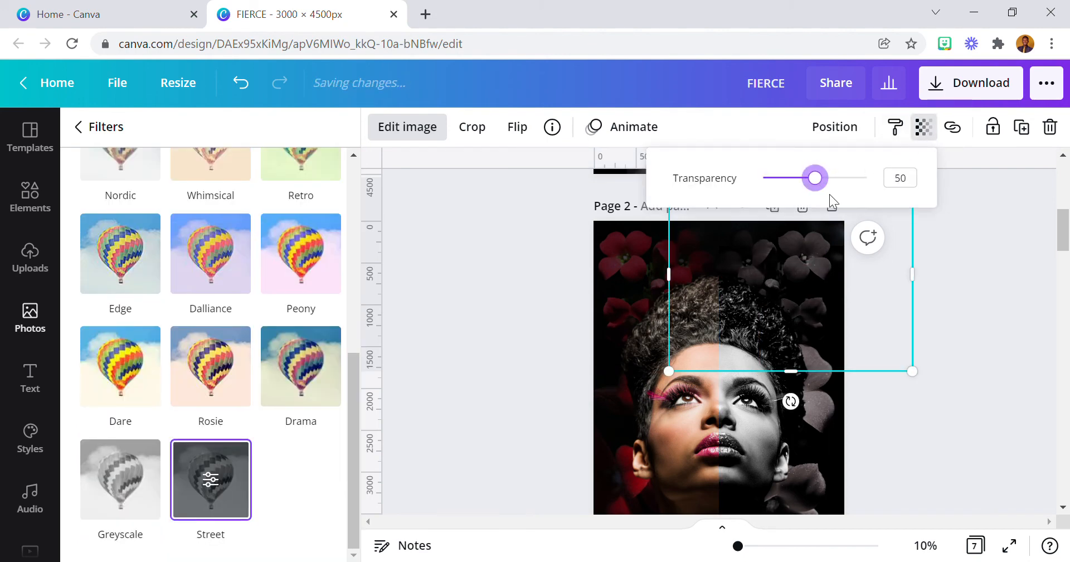
pyautogui.click(942, 321)
pyautogui.click(1011, 355)
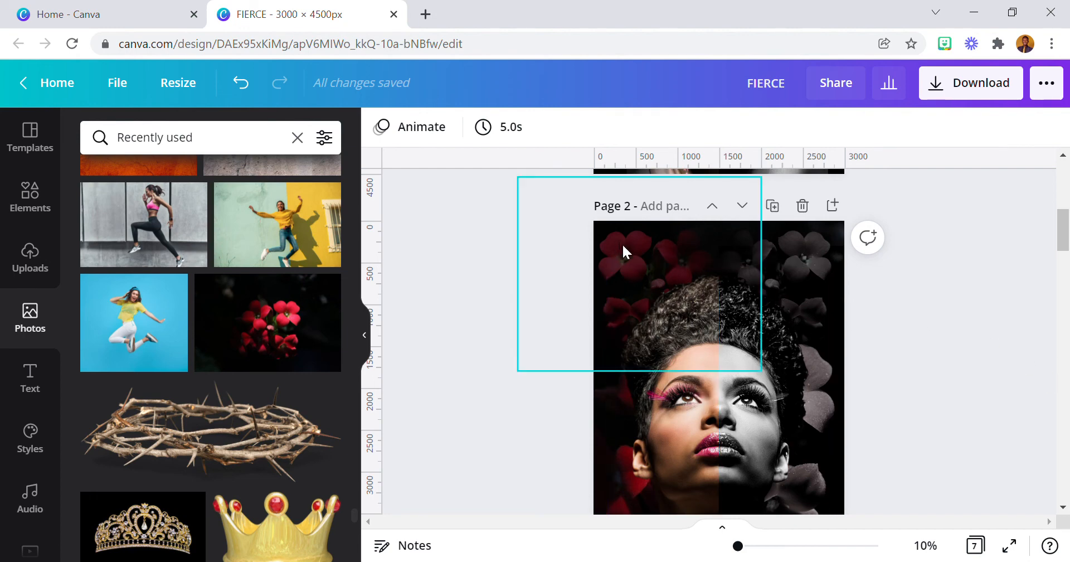
# - Search the graphics for "falling leaves illustration" and add the scattered pink petals to page 2
pyautogui.scroll(-2, 677, 419)
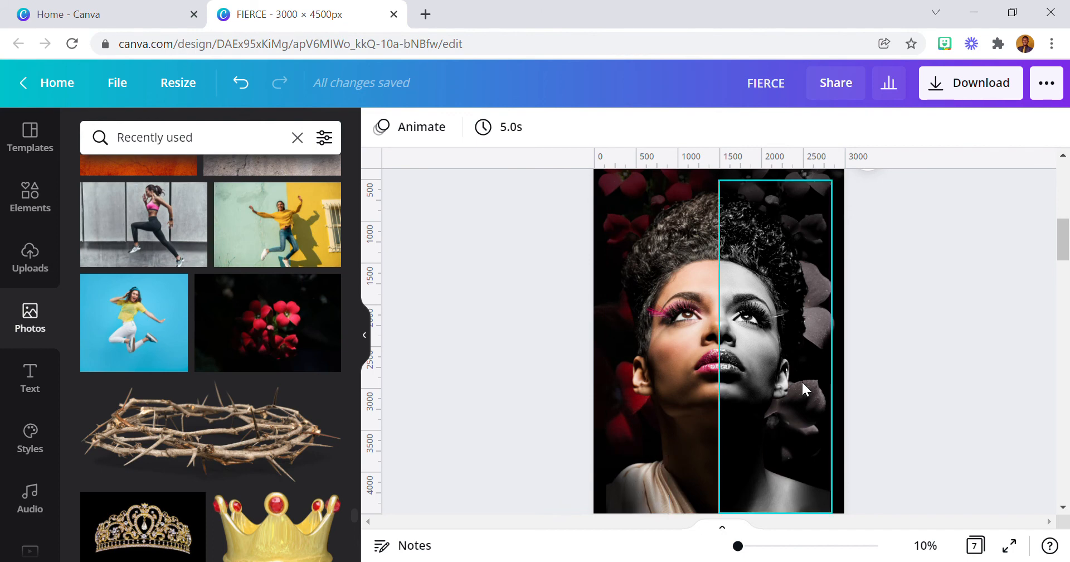
pyautogui.click(27, 199)
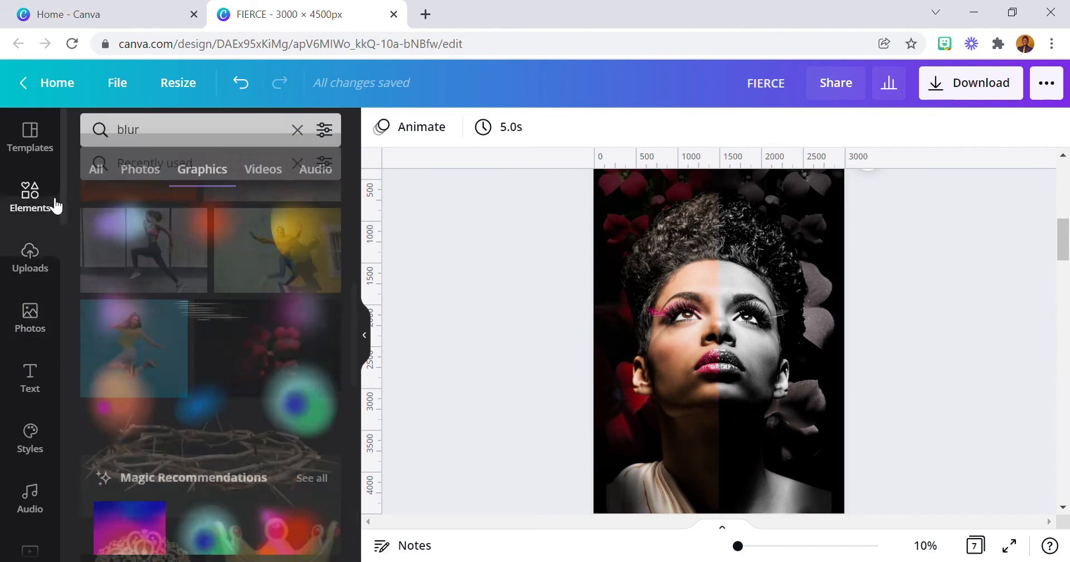
pyautogui.click(163, 148)
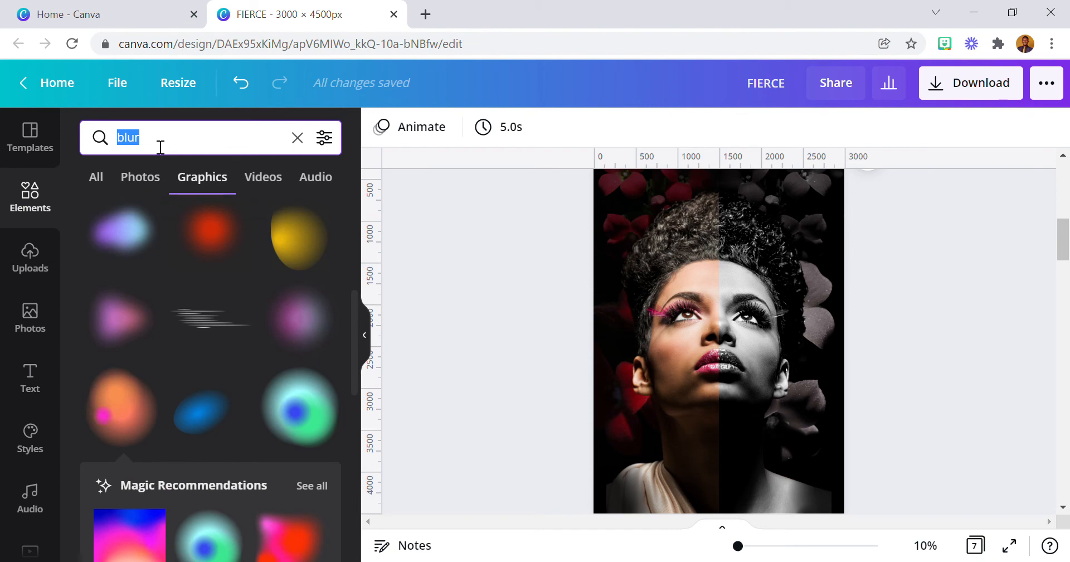
pyautogui.write('fallin')
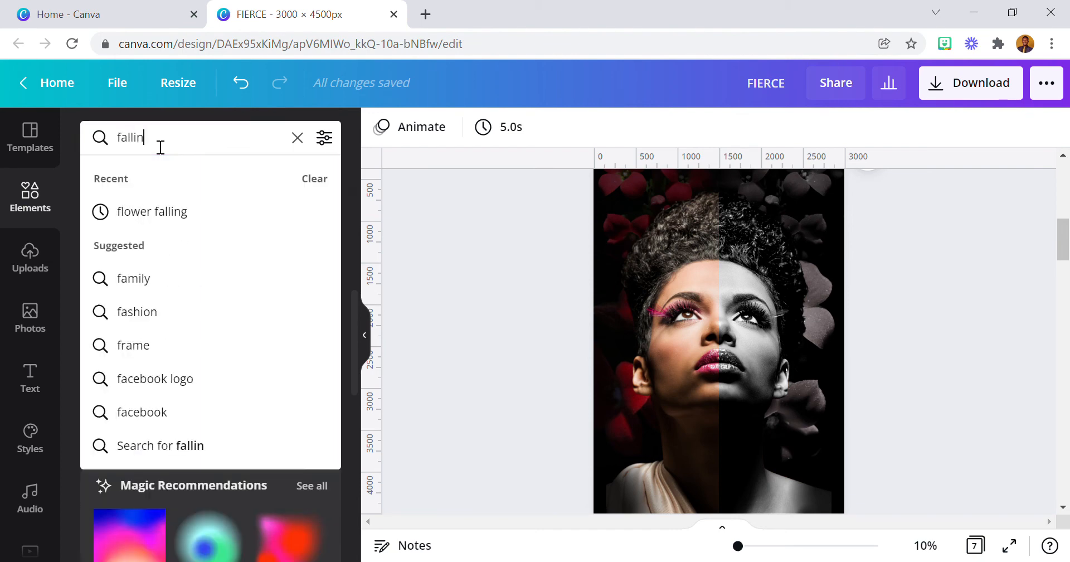
pyautogui.write('g leaves illustrat')
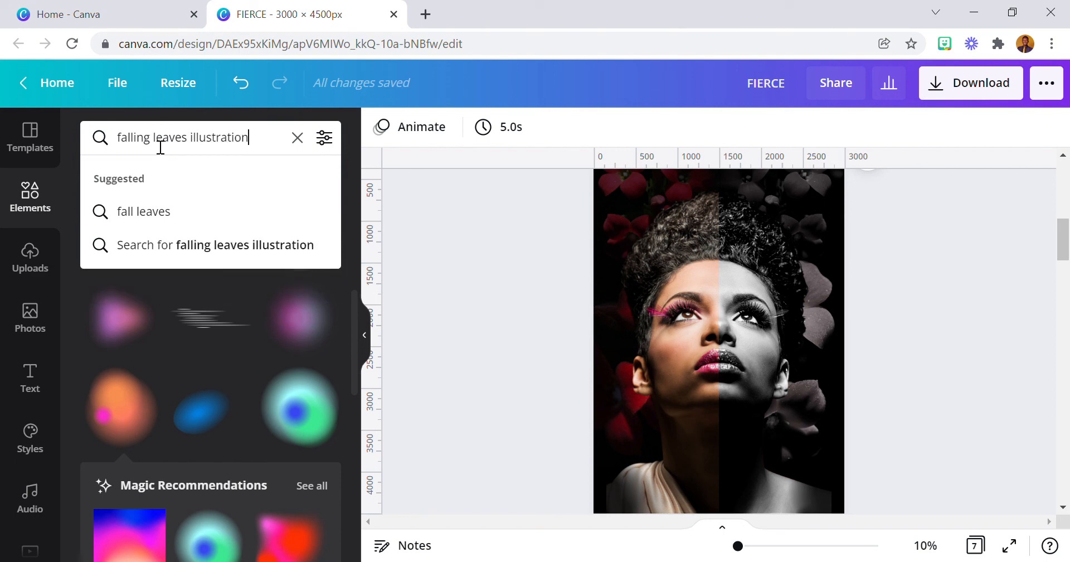
pyautogui.write('ion')
pyautogui.press('Return')
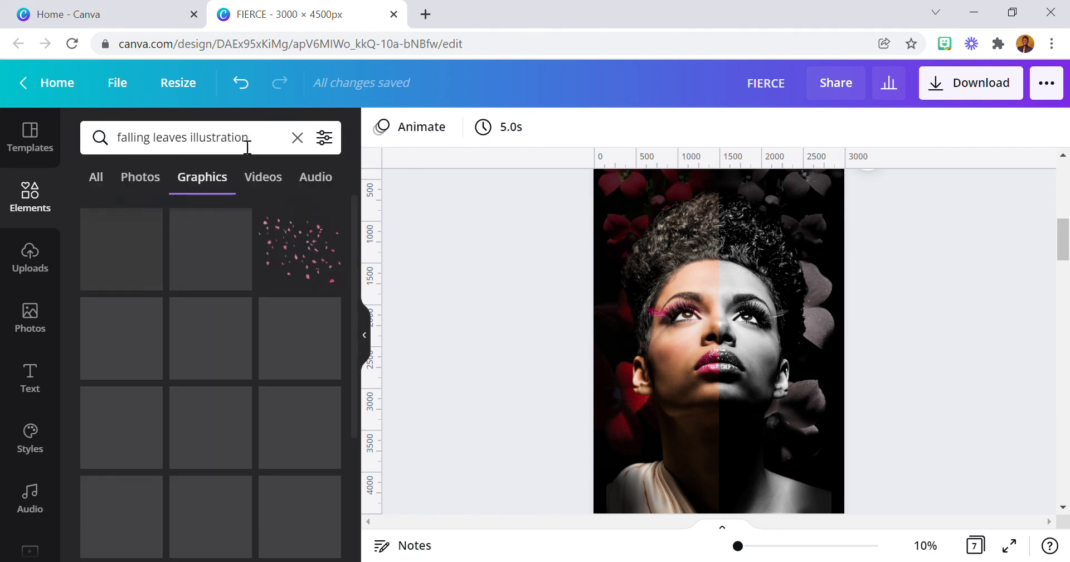
pyautogui.click(298, 256)
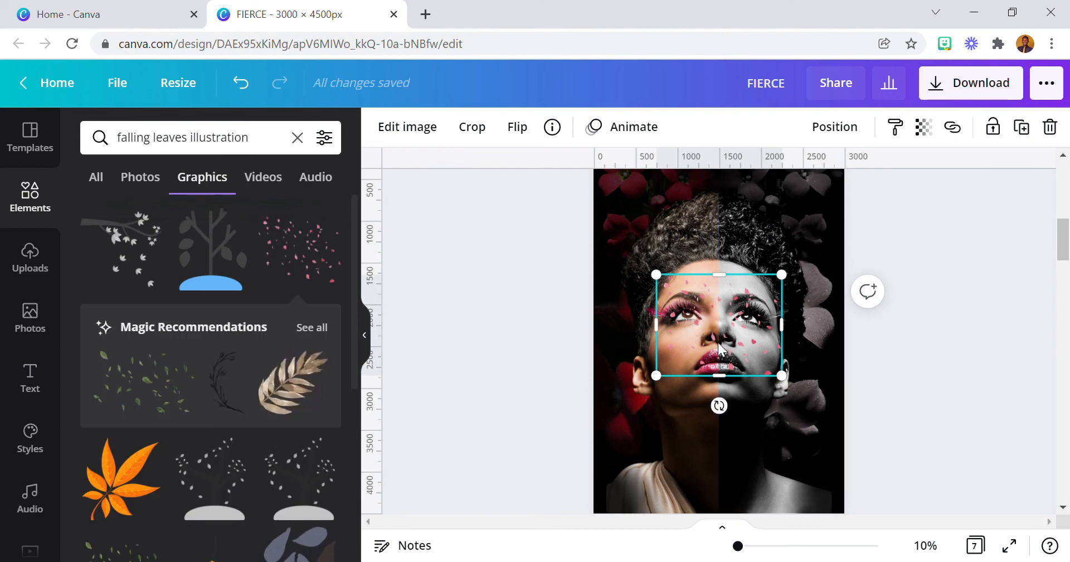
# - Move the pink petals into the lower-left corner of page 2 and shrink them to about 1,050 px wide
pyautogui.moveTo(690, 360); pyautogui.dragTo(651, 470)
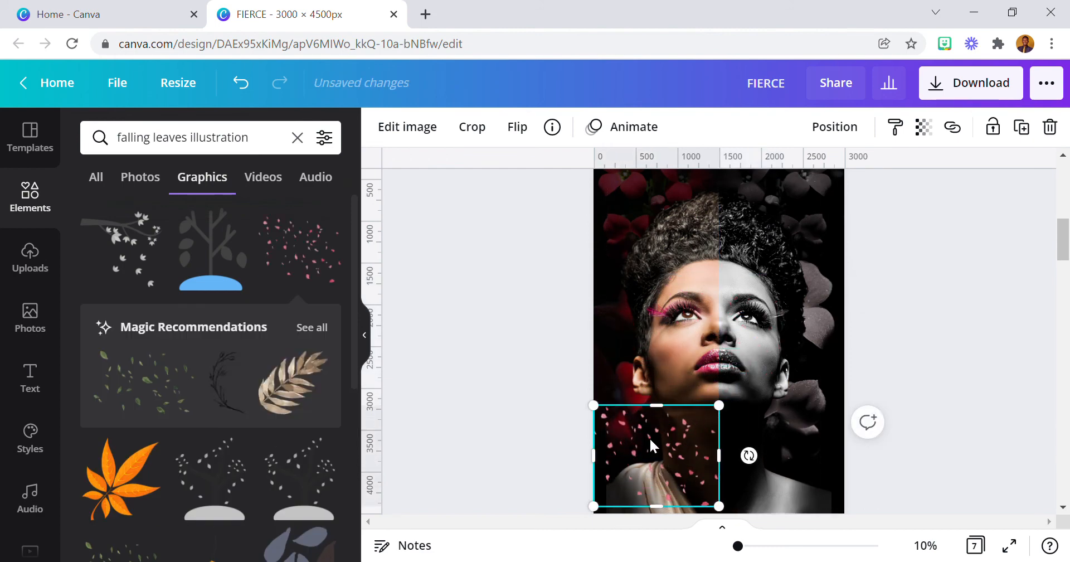
pyautogui.scroll(-1, 652, 440)
pyautogui.scroll(-1, 656, 432)
pyautogui.moveTo(642, 404); pyautogui.dragTo(644, 410)
pyautogui.moveTo(730, 338); pyautogui.dragTo(693, 368)
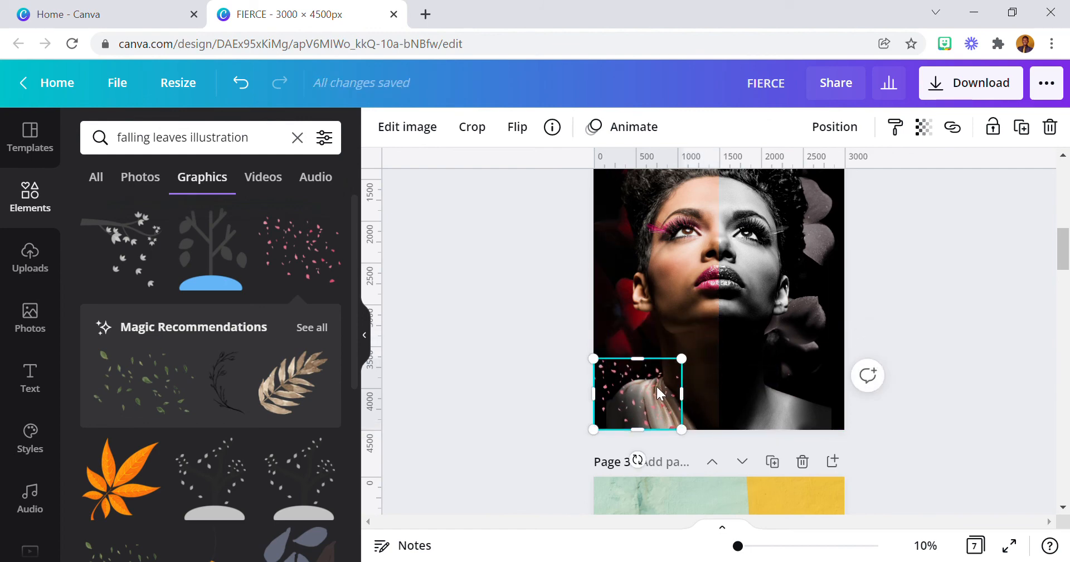
# - Place copies of the petals over the neck, beside the greyscale jaw, and along the right page edge beside the face
pyautogui.moveTo(643, 387); pyautogui.dragTo(786, 336)
pyautogui.click(1030, 132)
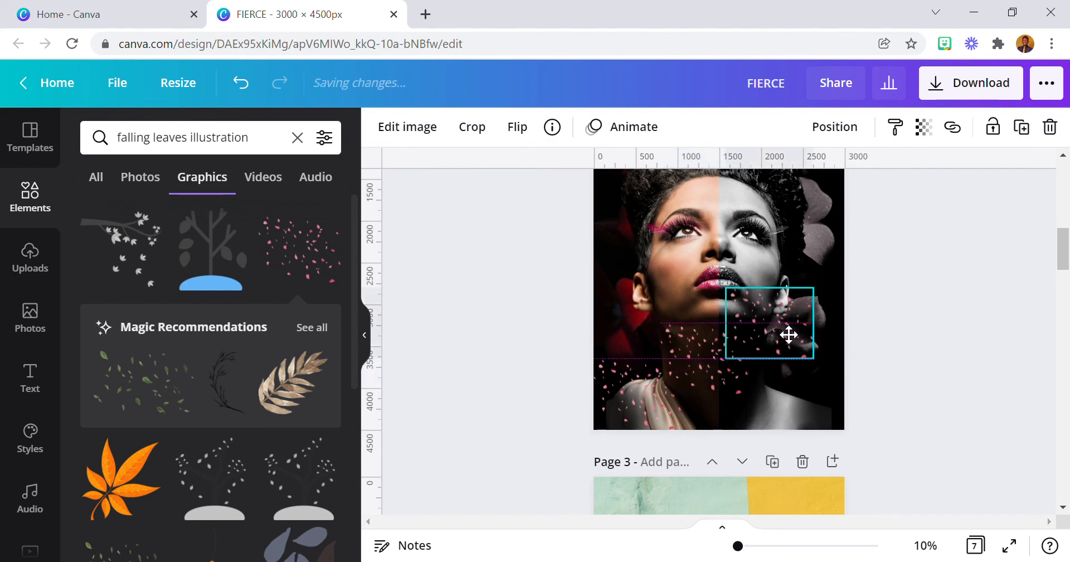
pyautogui.click(1026, 129)
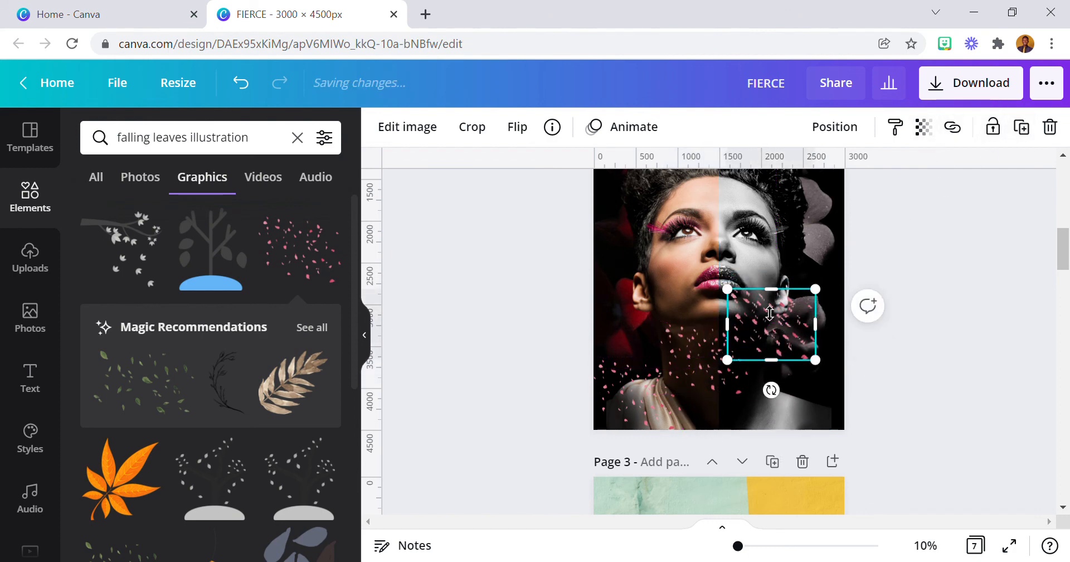
pyautogui.moveTo(770, 320); pyautogui.dragTo(801, 280)
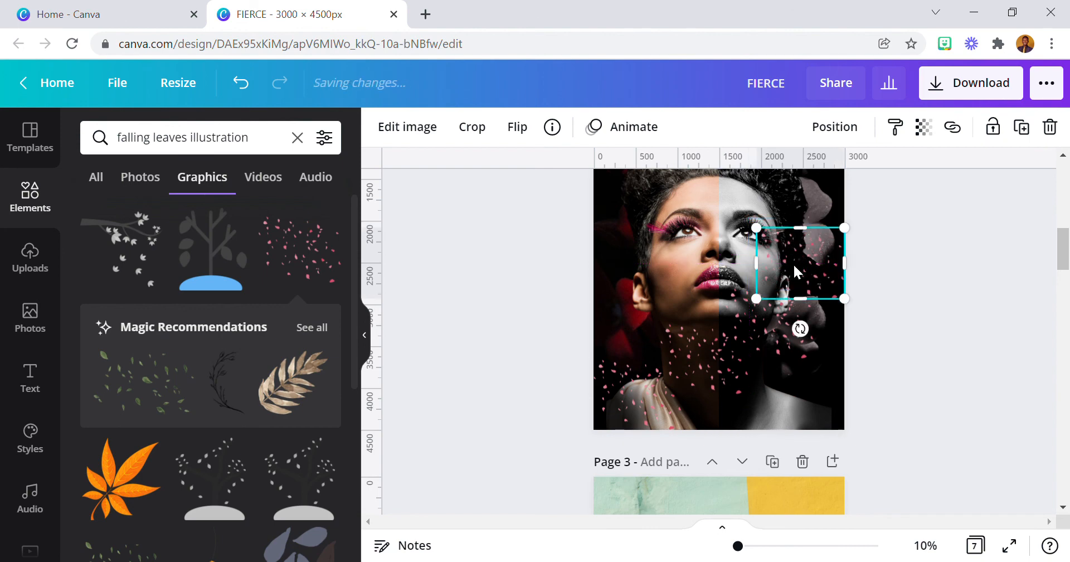
# - Place further petal copies up the greyscale half, over the forehead, the hair and above the centre of the head
pyautogui.click(1021, 127)
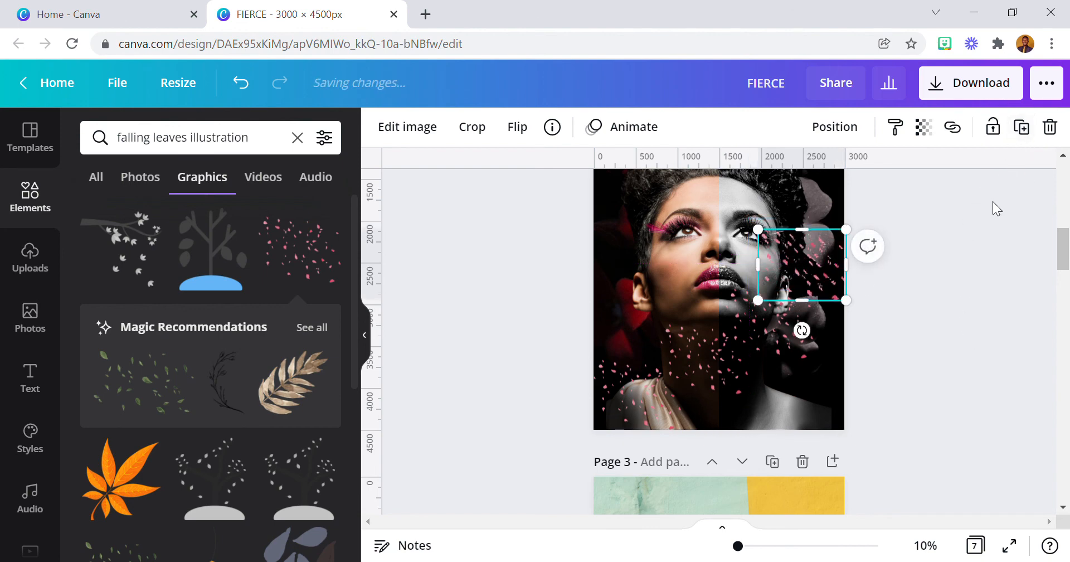
pyautogui.scroll(3, 815, 368)
pyautogui.moveTo(796, 352); pyautogui.dragTo(795, 296)
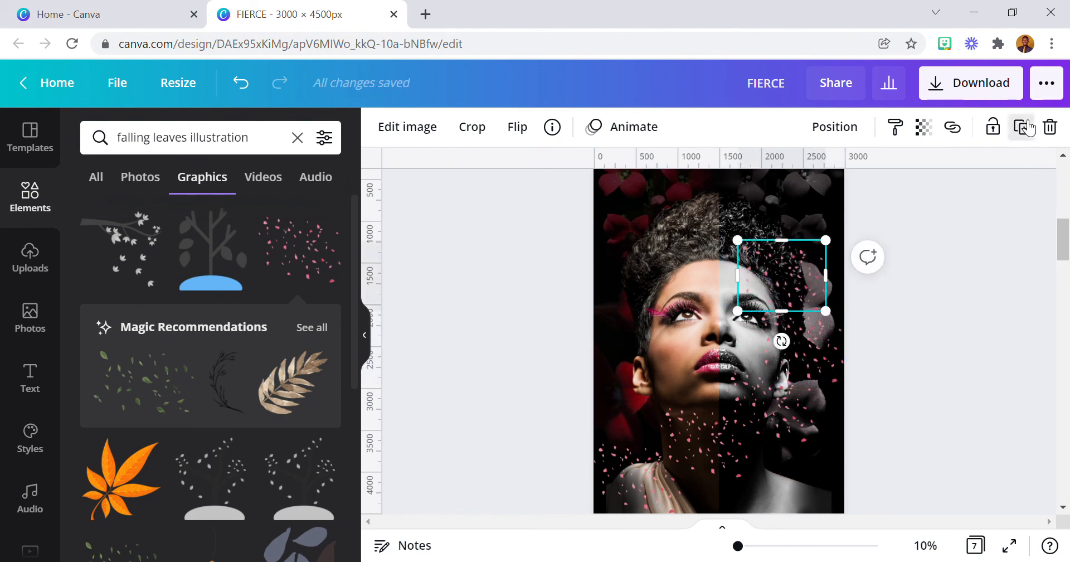
pyautogui.moveTo(781, 250); pyautogui.dragTo(762, 212)
pyautogui.scroll(1, 762, 211)
pyautogui.moveTo(767, 290); pyautogui.dragTo(767, 281)
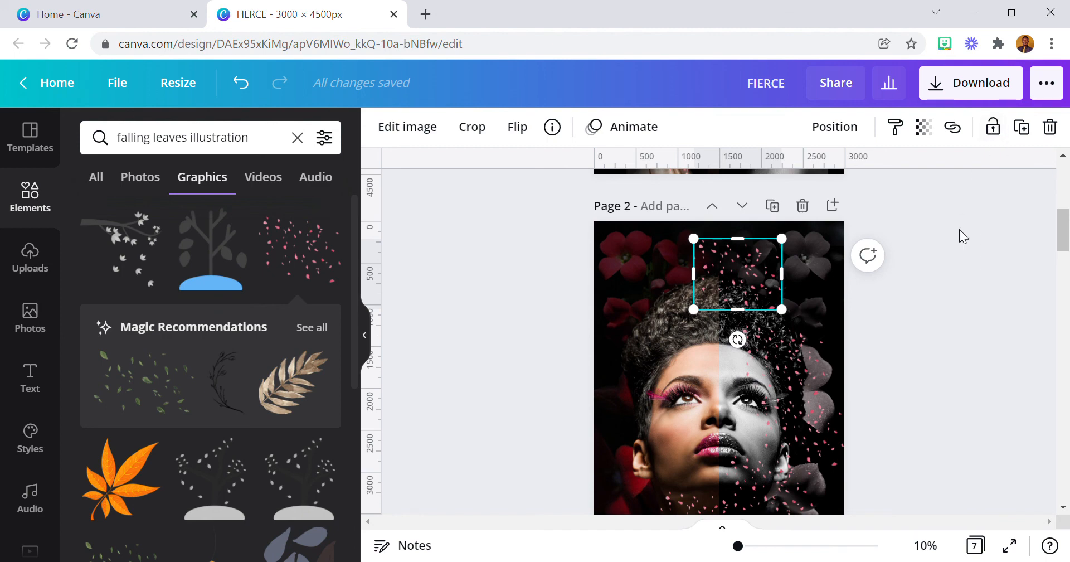
# - Duplicate the petals above the head and place the copy in the upper-left corner of page 2, over the red flowers
pyautogui.click(959, 249)
pyautogui.click(751, 256)
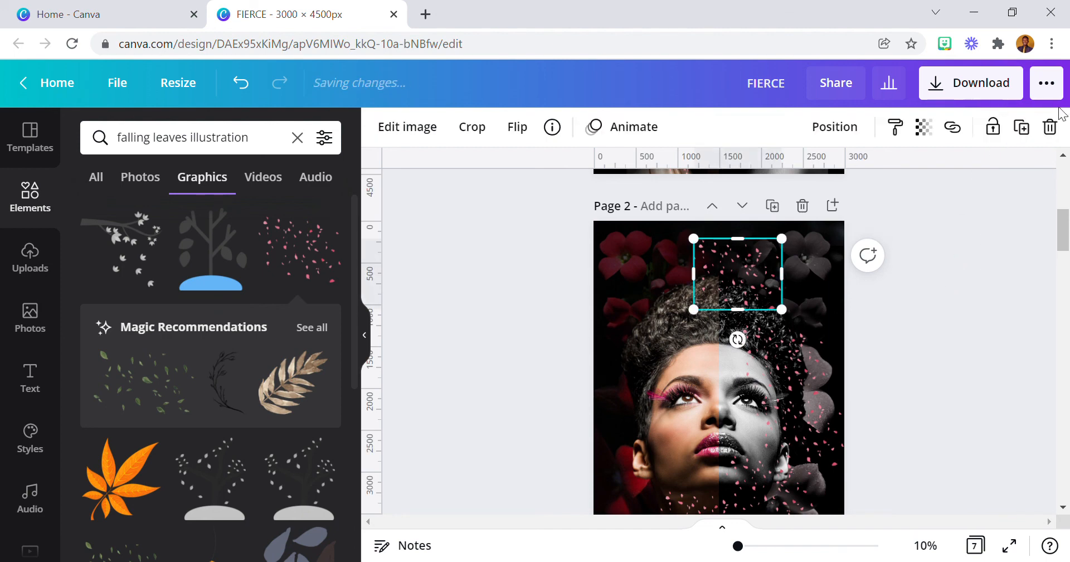
pyautogui.moveTo(731, 260); pyautogui.dragTo(640, 256)
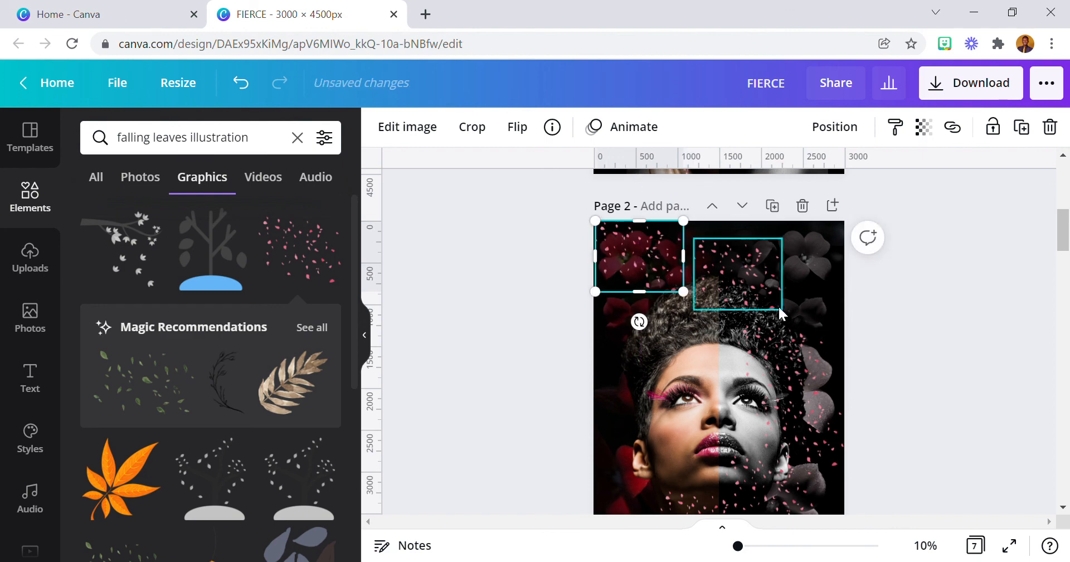
pyautogui.click(958, 334)
# - Compare the petal placement on page 2 with the finished poster on page 1, checking the page from top to bottom
pyautogui.scroll(-2, 958, 334)
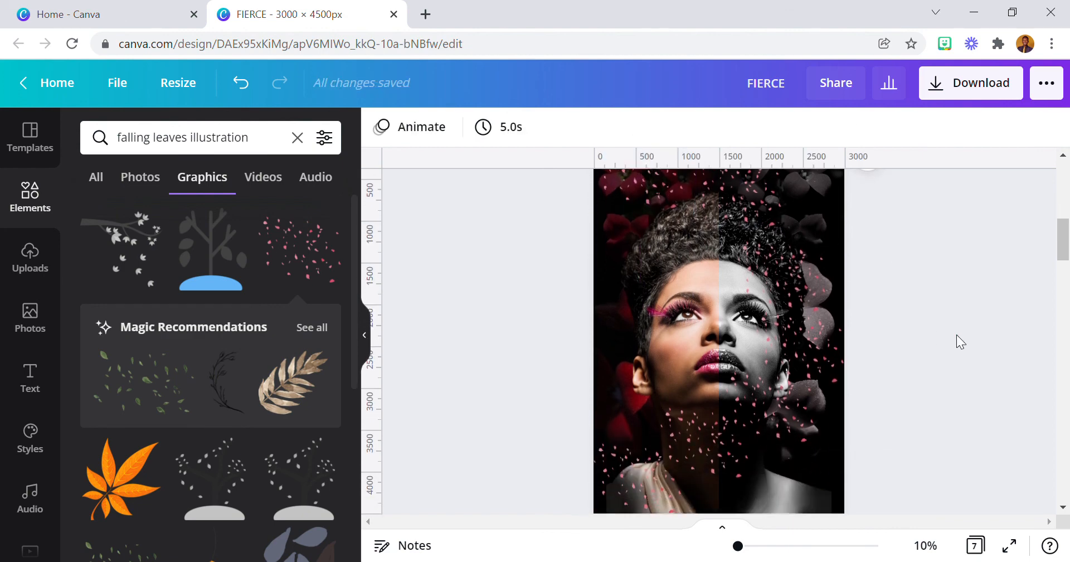
pyautogui.scroll(3, 956, 334)
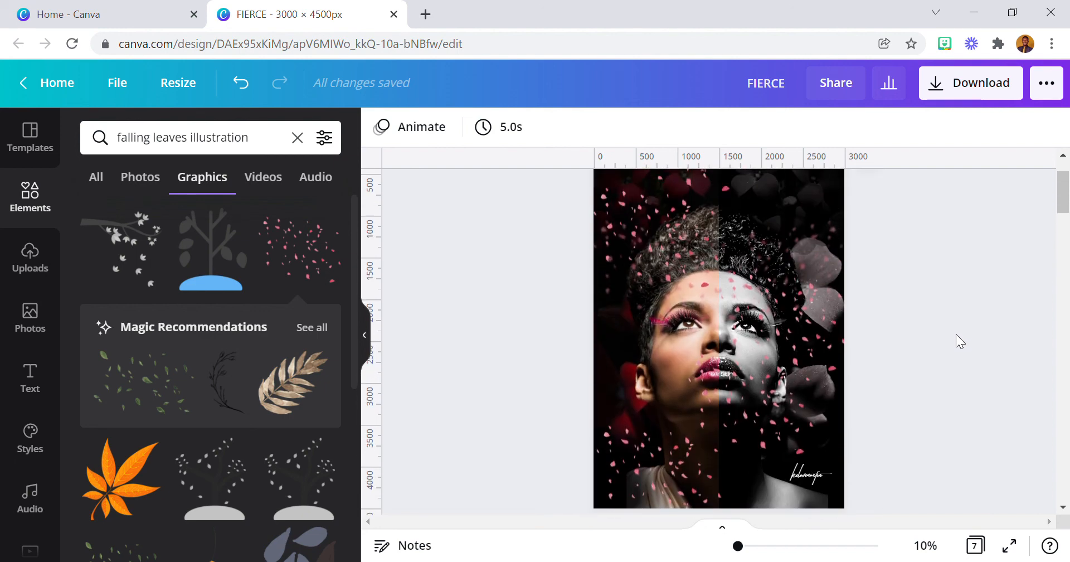
pyautogui.scroll(1, 957, 333)
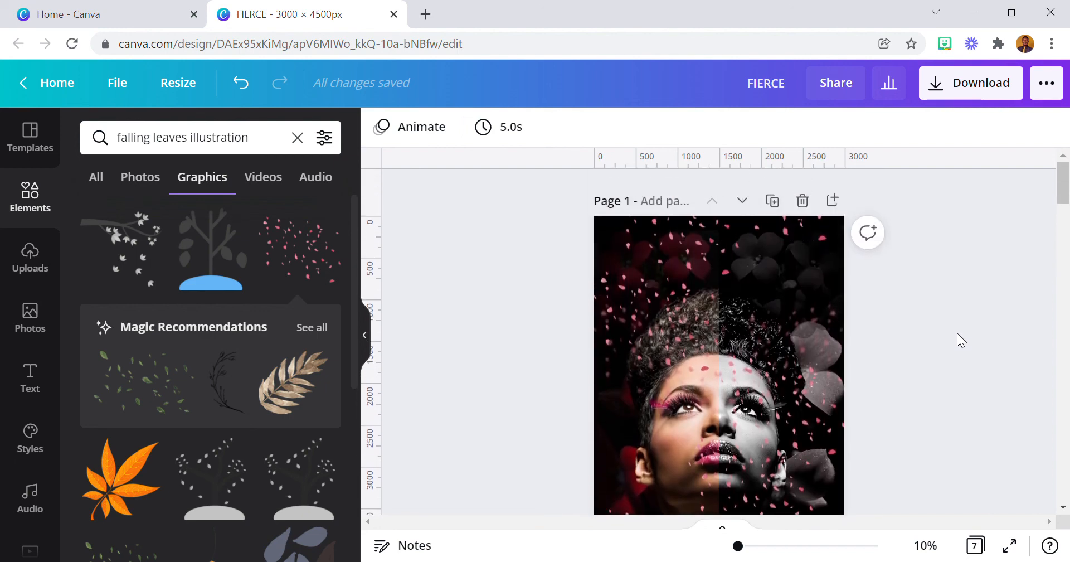
pyautogui.scroll(-3, 957, 332)
pyautogui.scroll(-5, 957, 333)
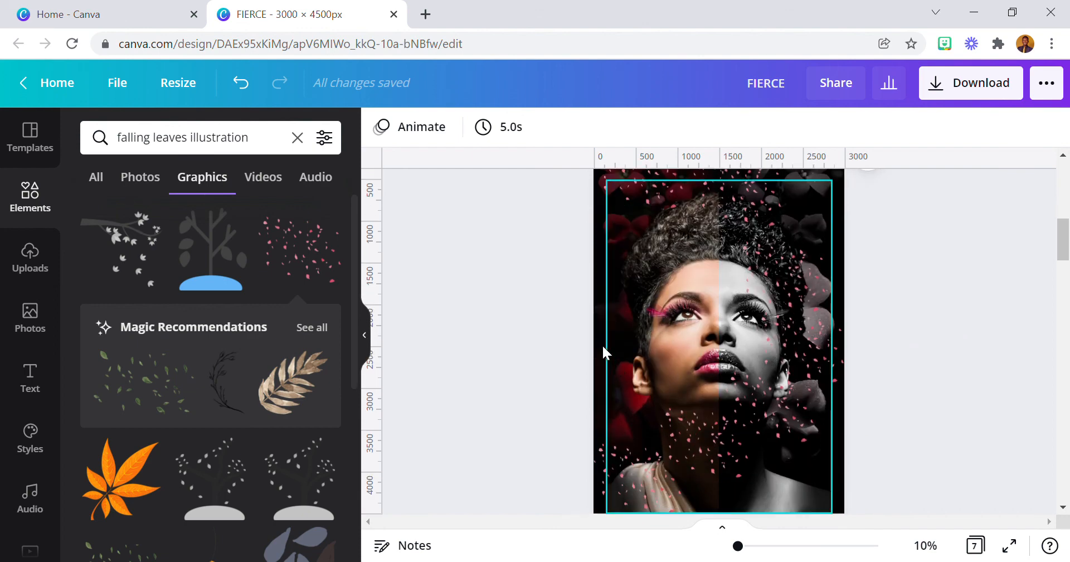
pyautogui.scroll(2, 748, 249)
pyautogui.scroll(2, 748, 254)
pyautogui.scroll(-3, 749, 252)
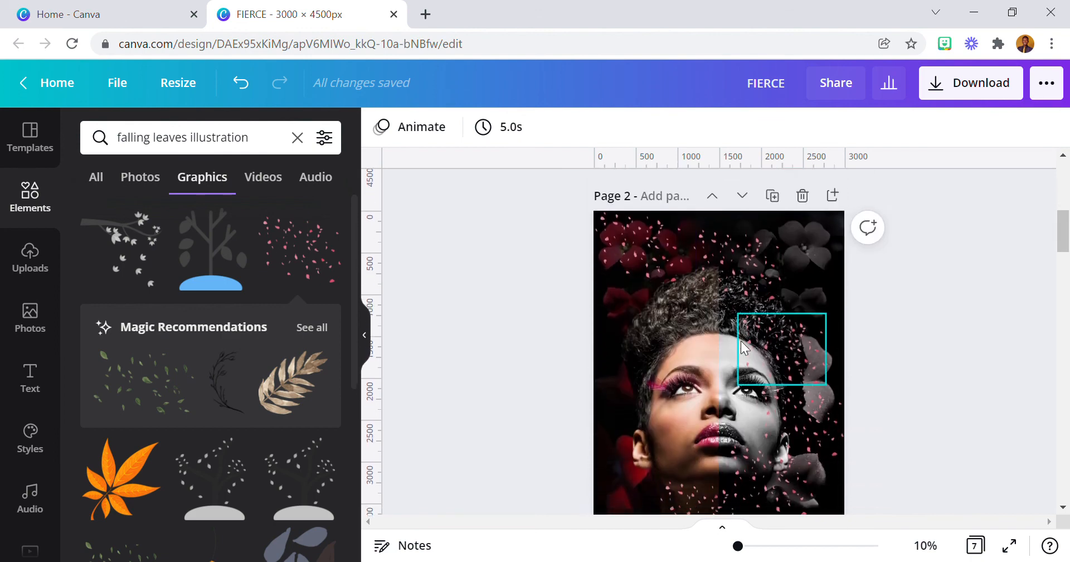
pyautogui.scroll(-1, 741, 340)
pyautogui.scroll(-1, 678, 307)
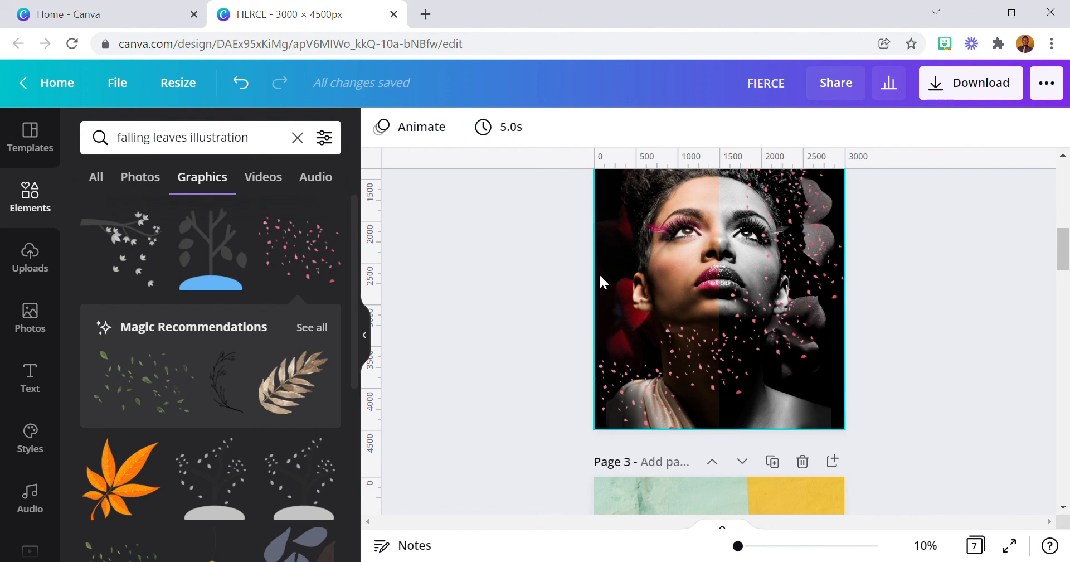
pyautogui.scroll(3, 596, 294)
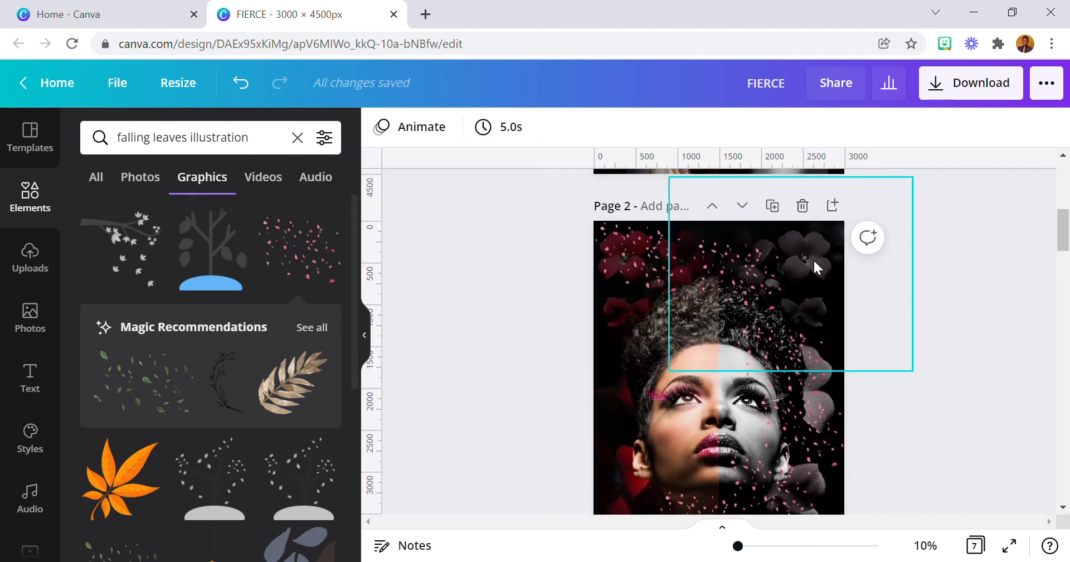
pyautogui.scroll(-2, 802, 301)
pyautogui.scroll(-2, 720, 425)
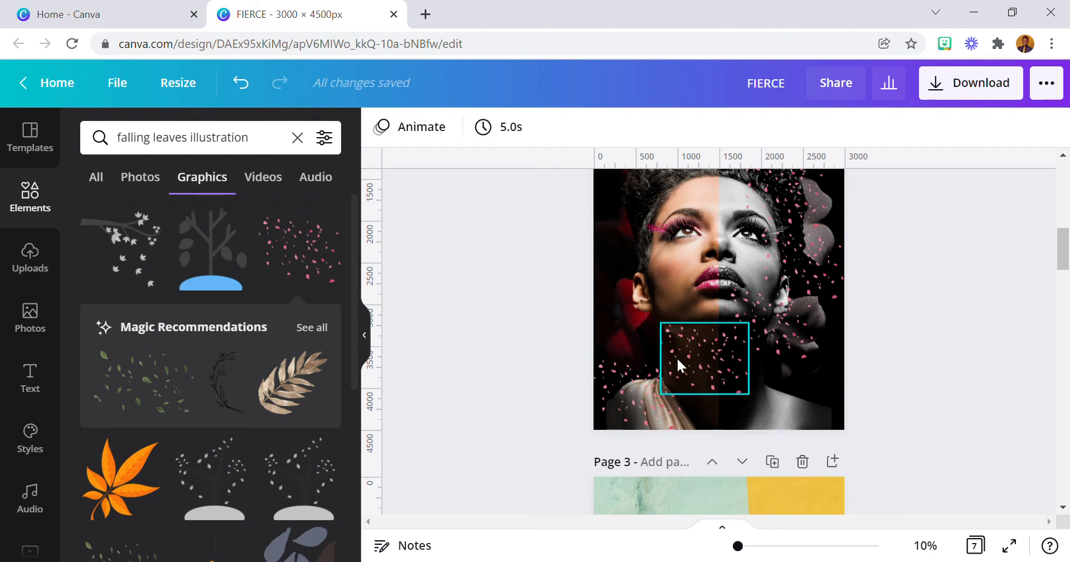
pyautogui.scroll(3, 618, 191)
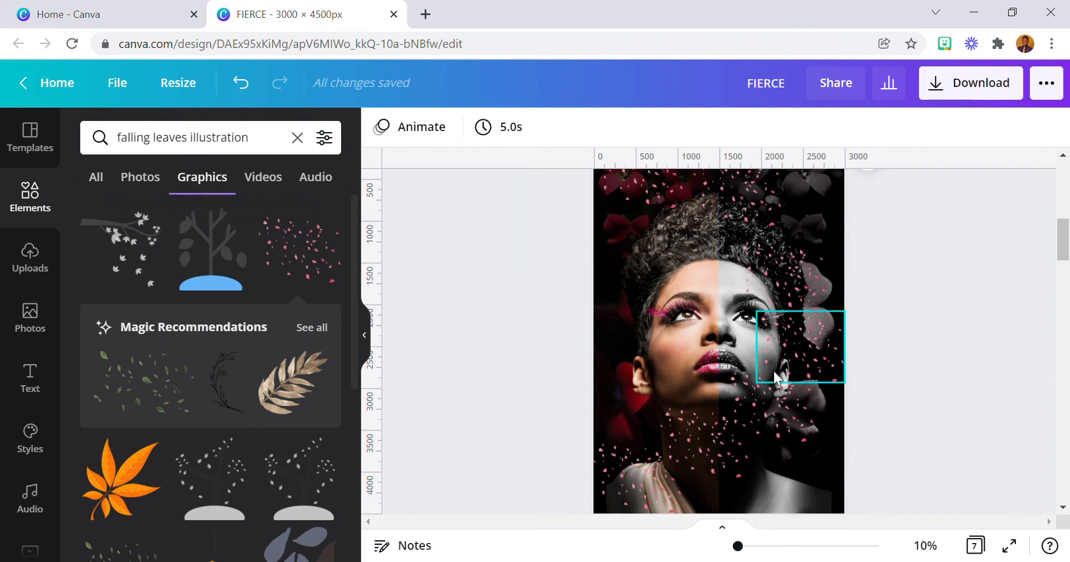
pyautogui.scroll(-2, 706, 361)
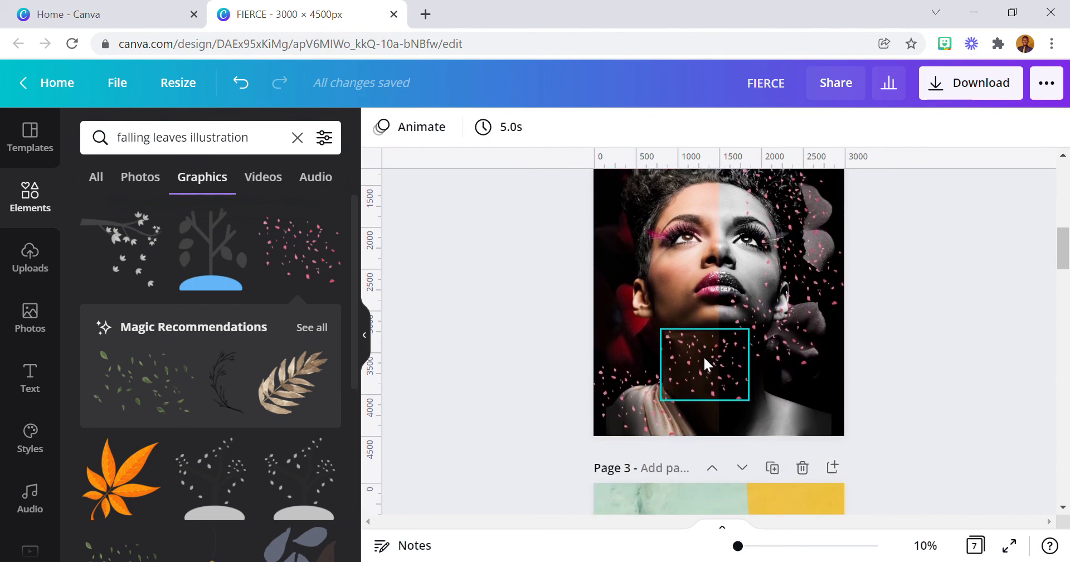
pyautogui.scroll(5, 703, 356)
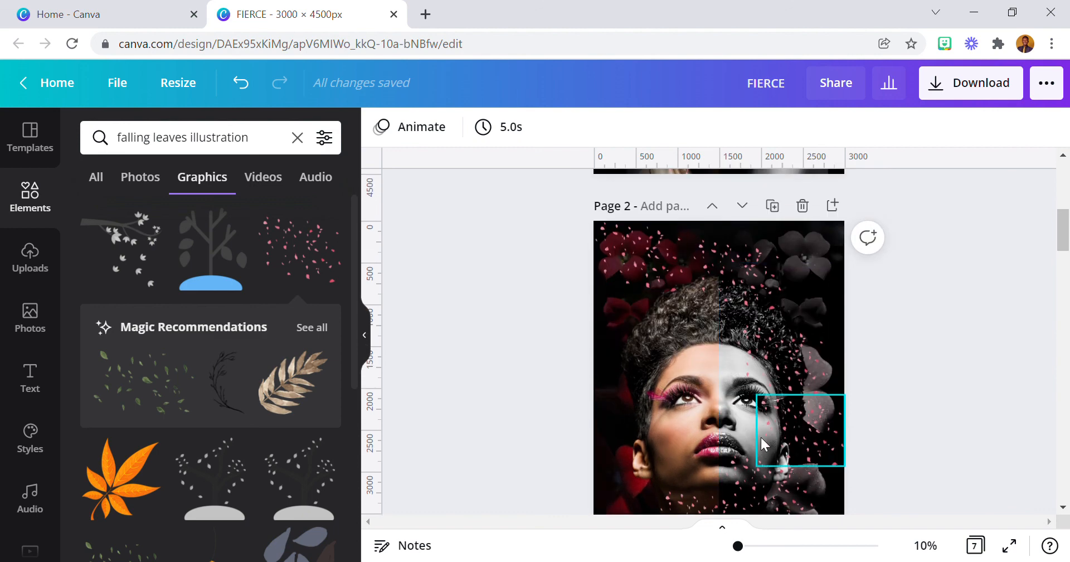